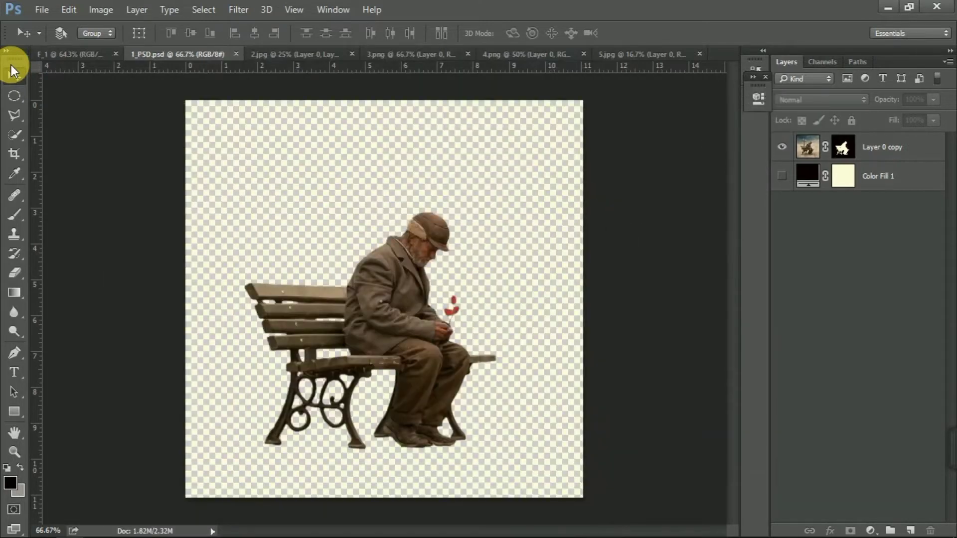
Step: Bring the old man on the bench from 1_PSD.psd into the F_1 composition and scale him down beside the tree
left_click(860, 147)
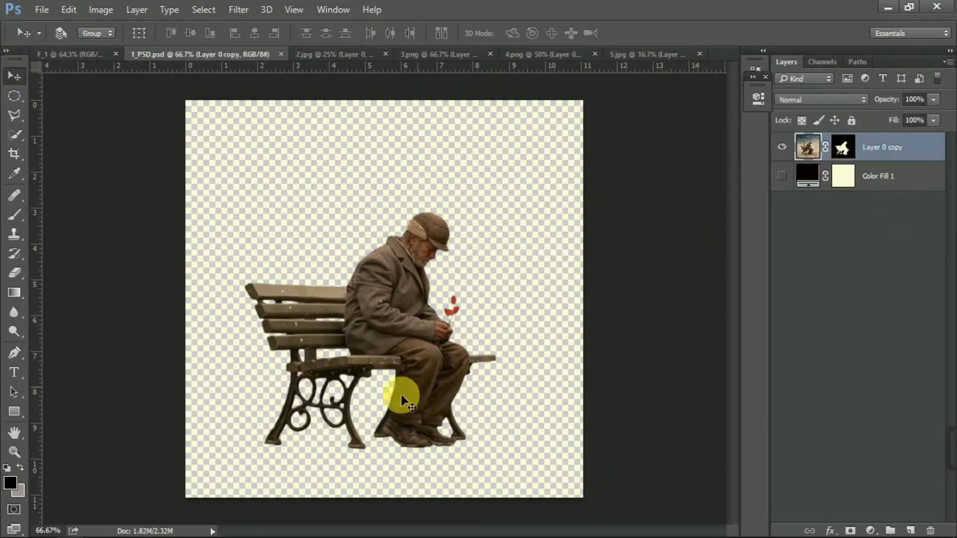
left_click_drag(409, 374, 352, 323)
key("ctrl+t")
left_click_drag(567, 430, 342, 359)
key("Return")
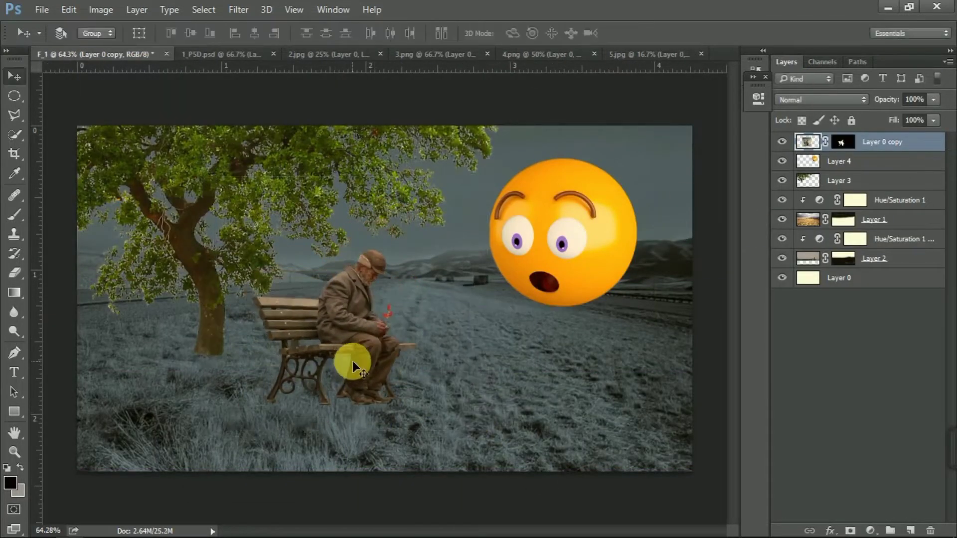
Step: Shift the tree in Layer 3 to the right, and scale the old man layer to about 90% beside its trunk
left_click(858, 190)
left_click_drag(408, 275, 462, 271)
left_click(872, 140)
key("ctrl+t")
left_click_drag(472, 436, 460, 423)
mouse_move(371, 369)
left_mouse_down()
mouse_move(368, 358)
mouse_move(354, 369)
left_mouse_up()
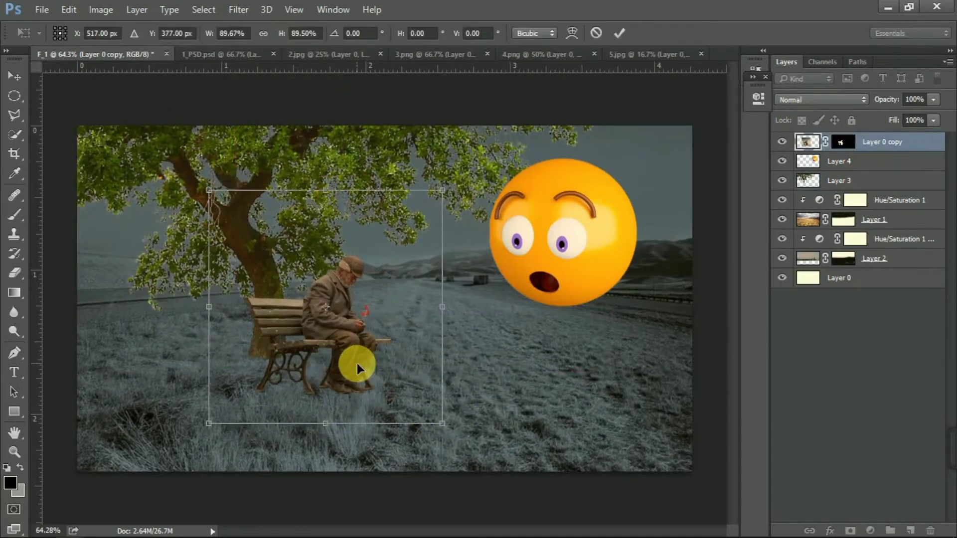
key("Return")
Step: Reshape the tree in Layer 3 with a transform that stretches its canopy further to the right
left_click(838, 183)
key("ctrl+t")
right_click(448, 217)
left_click(484, 301)
key("ctrl+0")
mouse_move(479, 90)
left_mouse_down()
mouse_move(517, 96)
mouse_move(497, 90)
left_mouse_up()
mouse_move(478, 332)
left_mouse_down()
mouse_move(516, 336)
mouse_move(486, 339)
left_mouse_up()
key("Return")
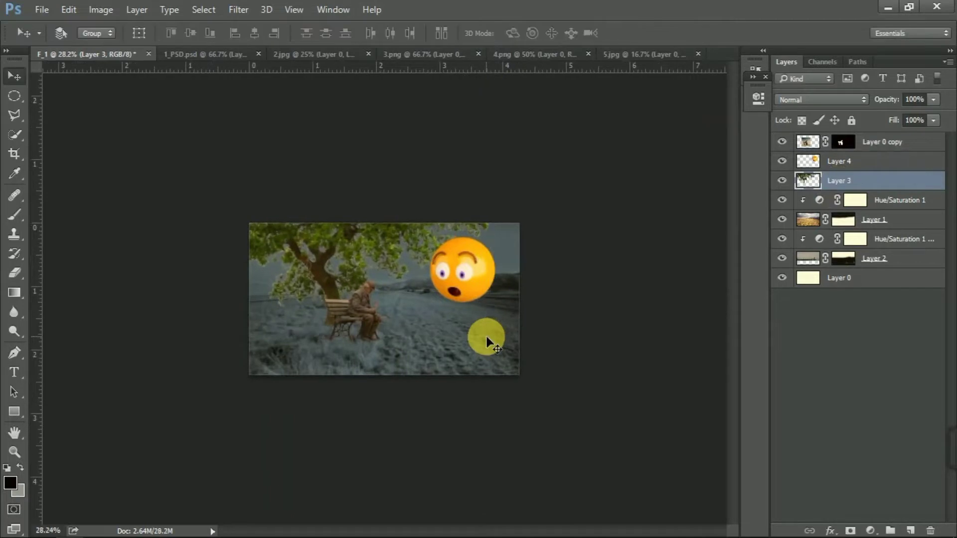
key("ctrl+0")
Step: Set the white Blend If slider for This Layer to 140 in the tree layer's blending options
left_click(832, 342)
left_click(843, 182)
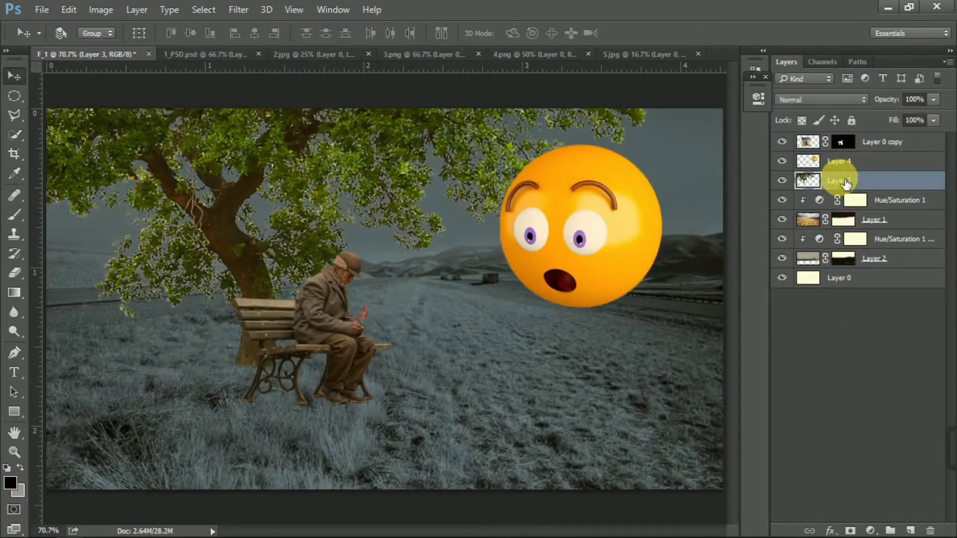
double_click(813, 188)
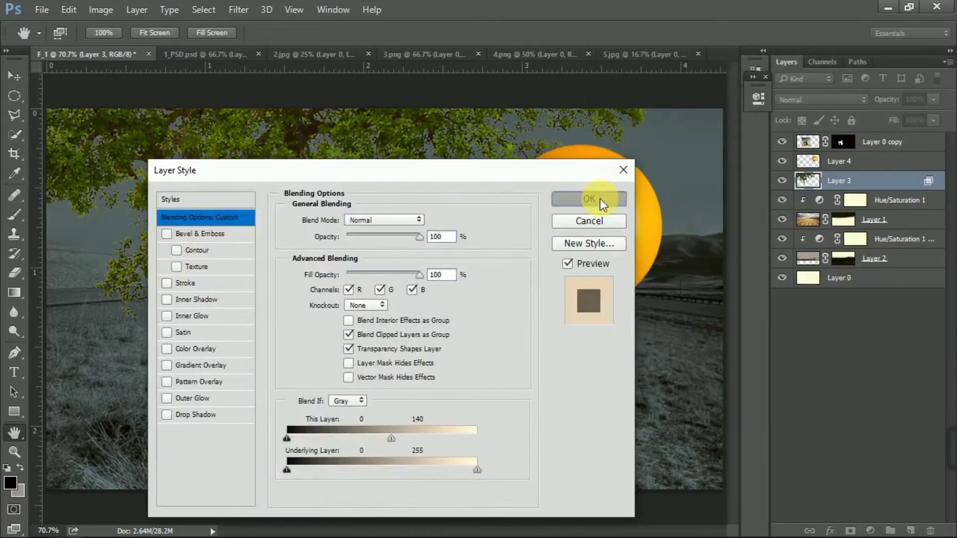
left_click(601, 198)
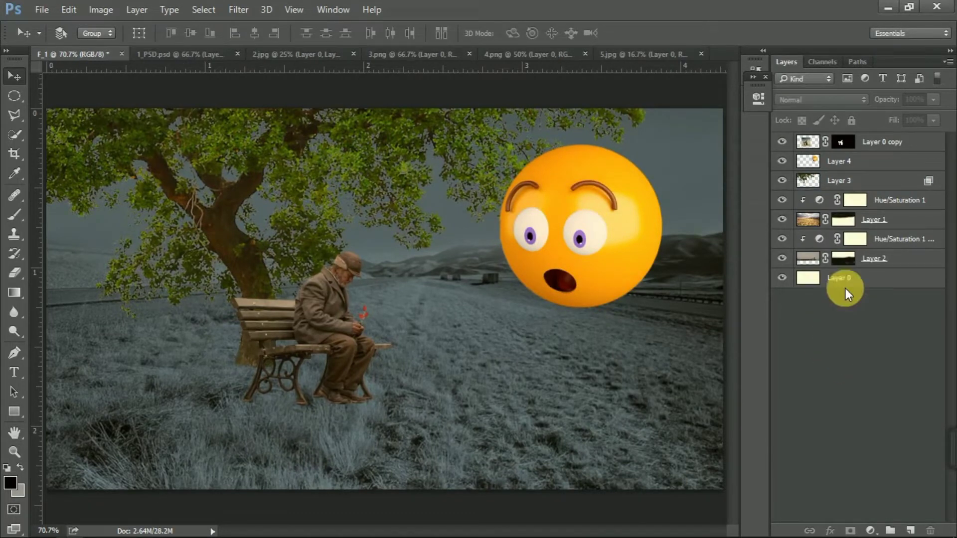
Step: Duplicate the Hue/Saturation 1 adjustment, place the copy above the tree layer and clip it to that layer
left_click(839, 181)
left_click(891, 205)
key("ctrl+j")
left_click_drag(898, 205, 903, 173)
left_click(932, 193, "alt")
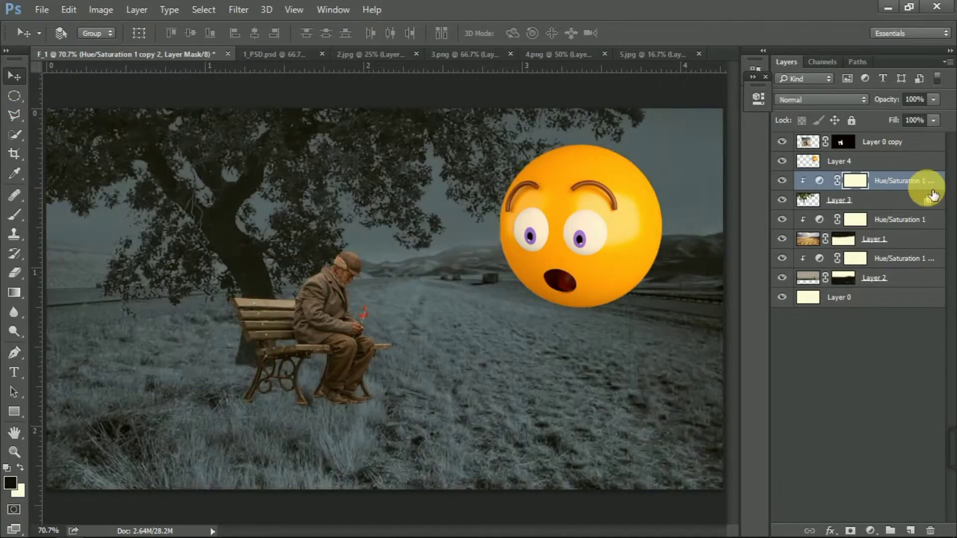
Step: Duplicate the tree's Hue/Saturation adjustment and clip the copy to the old man layer, keeping both below Layer 4
key("ctrl+j")
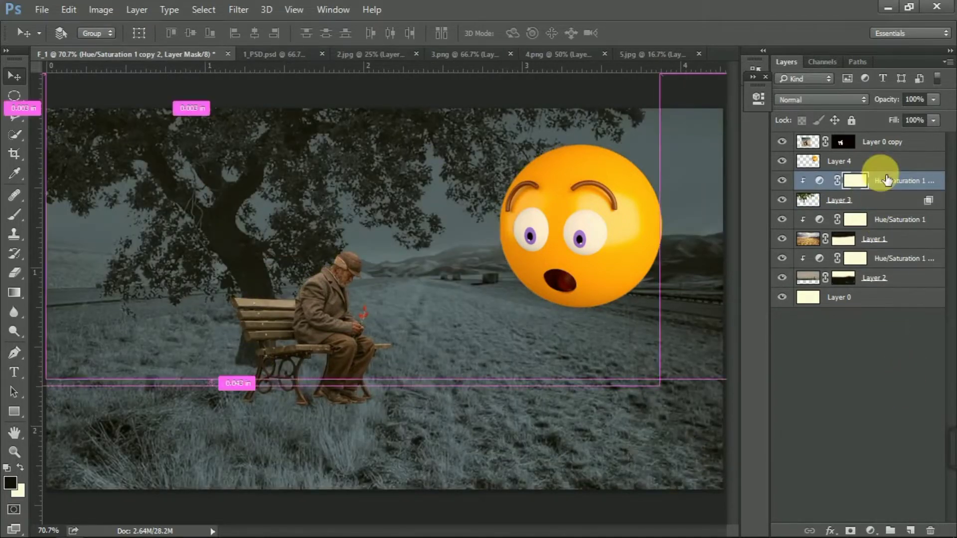
key("ctrl+alt+g")
left_click_drag(880, 141, 935, 177)
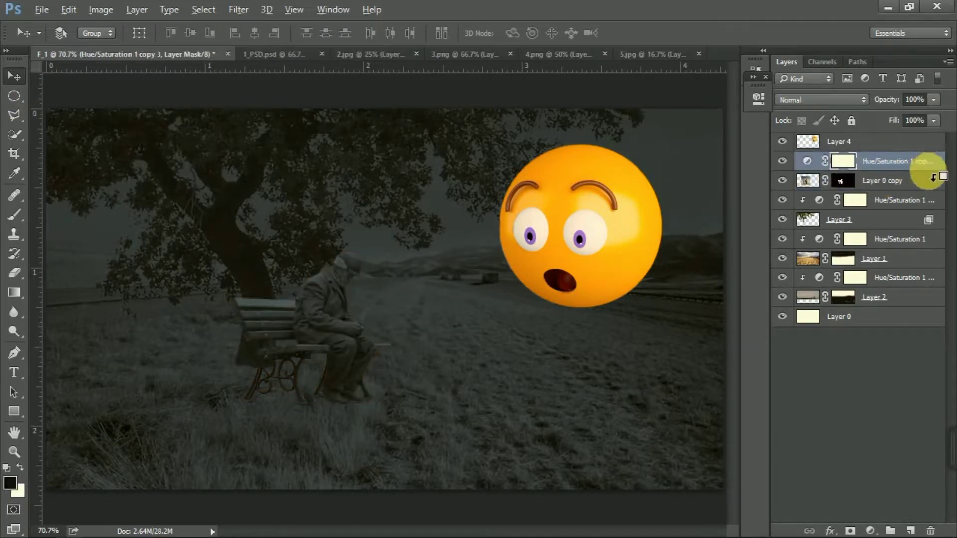
left_click(932, 175, "alt")
Step: Group the old man layer with its clipped Hue/Saturation adjustment and name the group Old Man
left_click(872, 376)
left_click(901, 162)
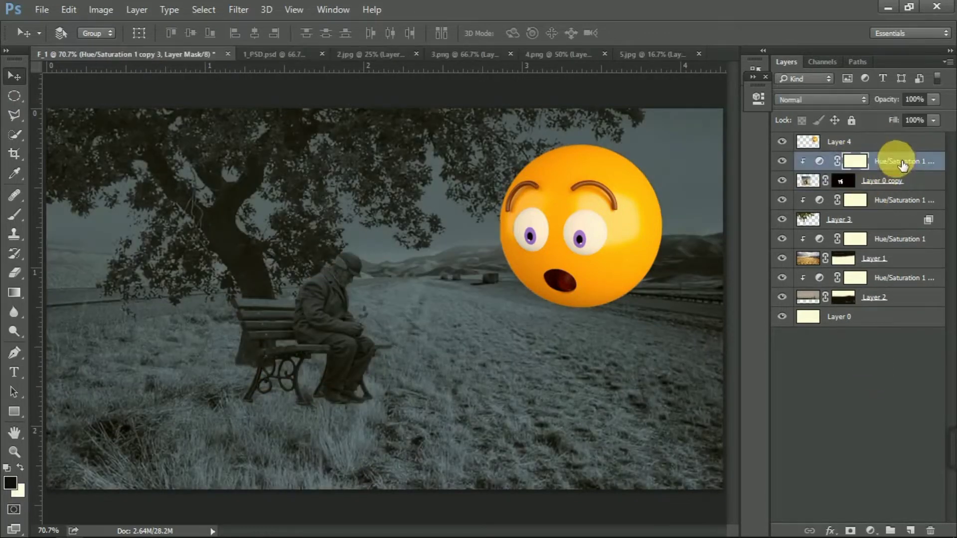
left_click(893, 180, "shift")
key("ctrl+g")
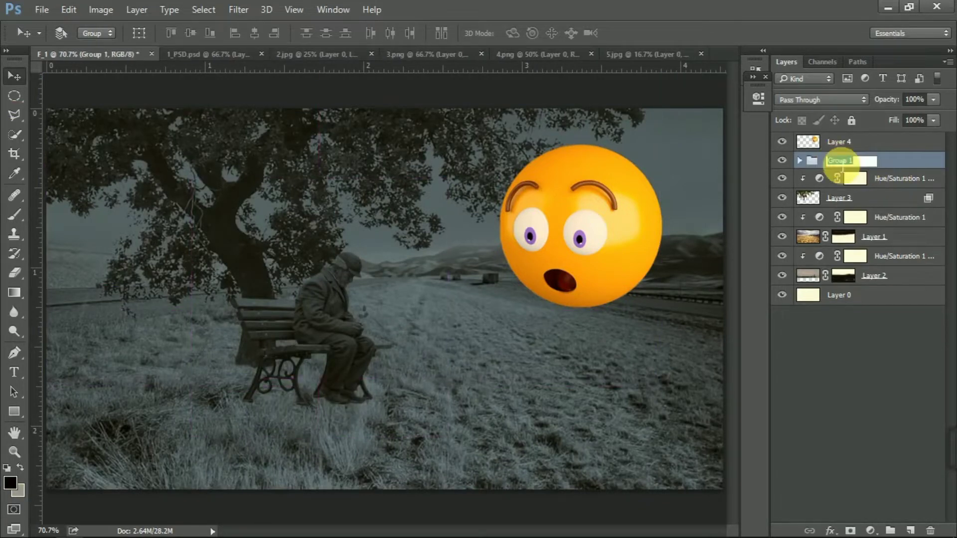
Step: Group the tree layer with its clipped Hue/Saturation adjustment and name the group Tree
left_click(898, 178)
left_click(937, 198, "shift")
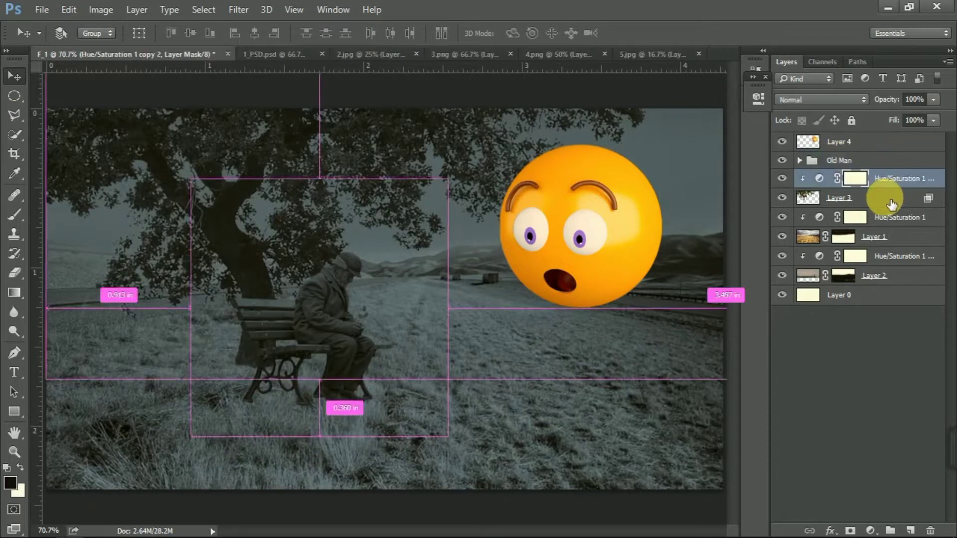
key("ctrl+g")
left_click(838, 180)
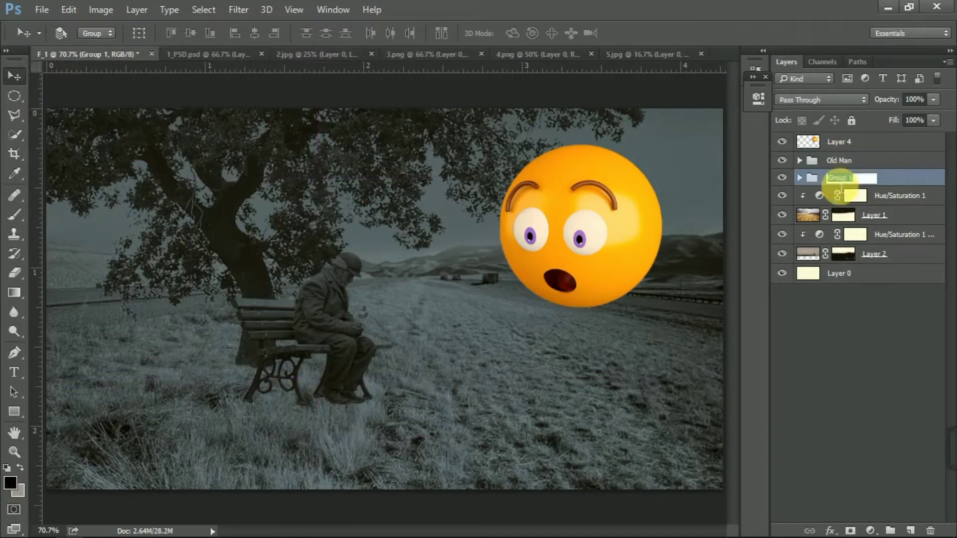
type("Tree")
left_click(858, 351)
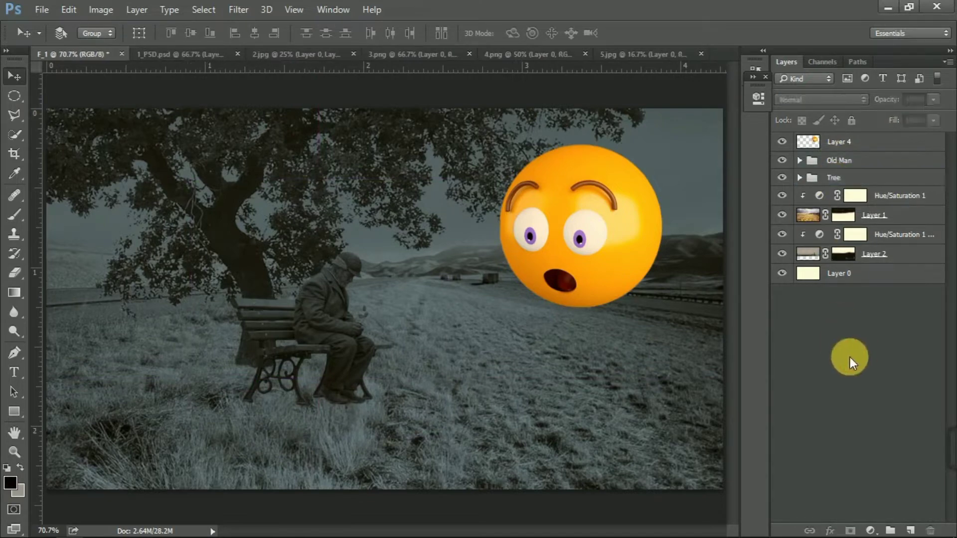
Step: Scale down the emoji in Layer 4 and move it closer to the old man, over the field
scroll(238, 315, "down", 5)
scroll(239, 315, "up", 5)
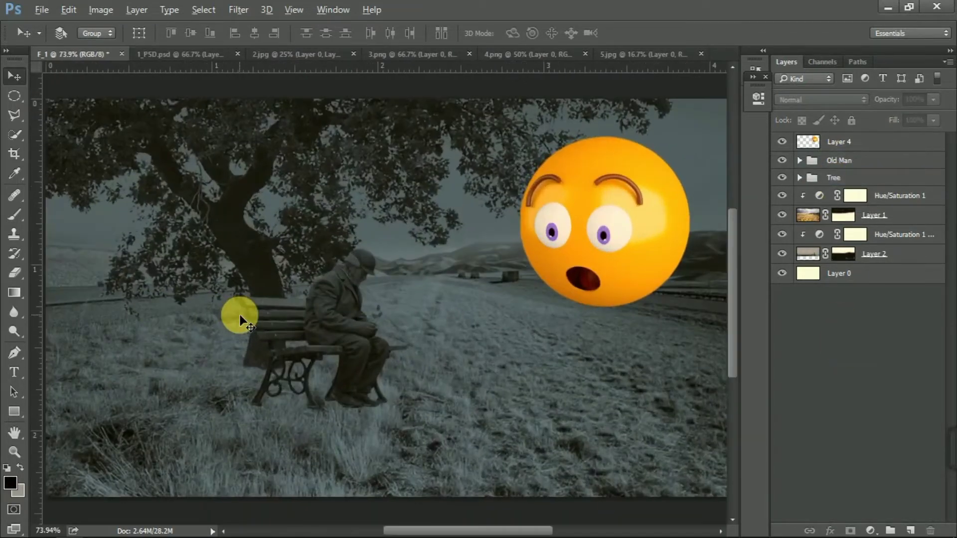
scroll(239, 315, "up", 1)
left_click(842, 143)
key("ctrl+t")
left_click_drag(554, 311, 604, 272)
left_click_drag(634, 241, 517, 280)
key("Return")
Step: Fine-tune the emoji's placement with a small transform and hide Layer 4
scroll(433, 289, "down", 3)
left_click(829, 142)
key("ctrl+t")
mouse_move(563, 321)
left_mouse_down()
mouse_move(552, 339)
mouse_move(558, 322)
left_mouse_up()
key("Return")
left_click(868, 340)
left_click(782, 141)
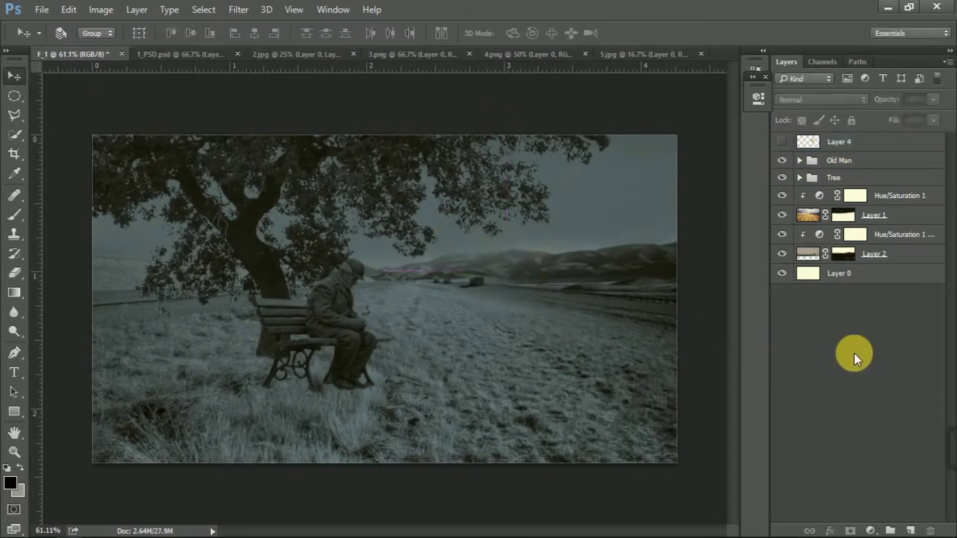
Step: Open Grass.png from the folder New folder (2) on the desktop
scroll(298, 357, "up", 3)
scroll(297, 356, "up", 3)
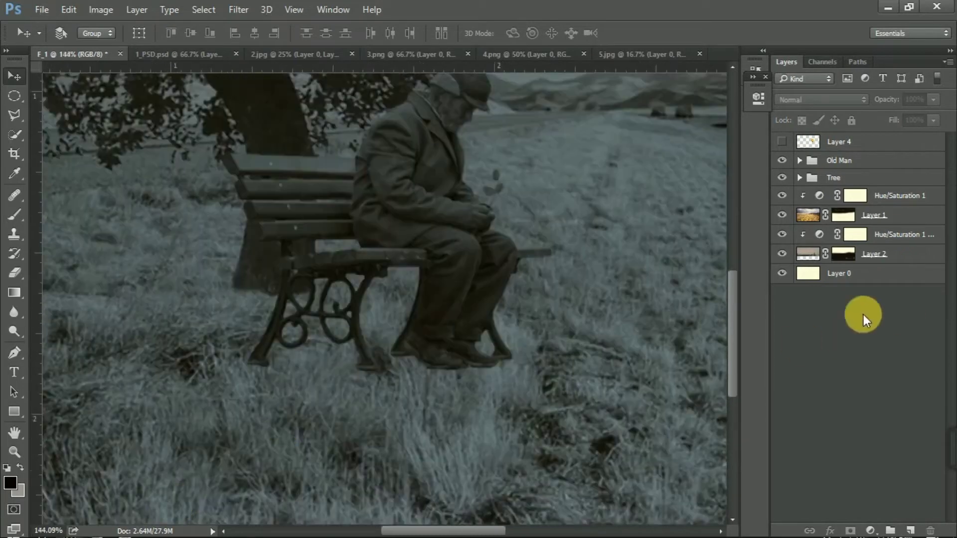
key("ctrl+0")
left_click(42, 10)
key("ctrl+o")
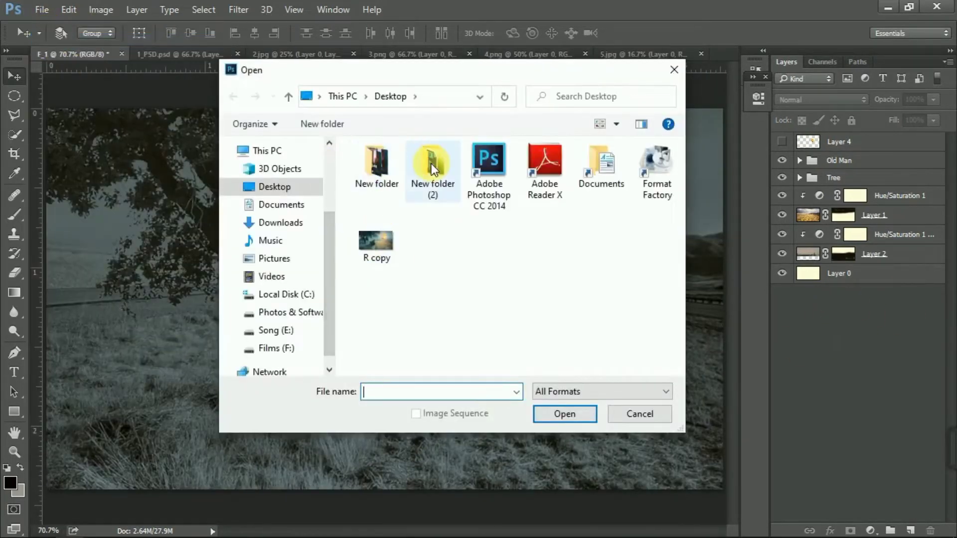
double_click(432, 162)
left_click(496, 274)
left_click(573, 414)
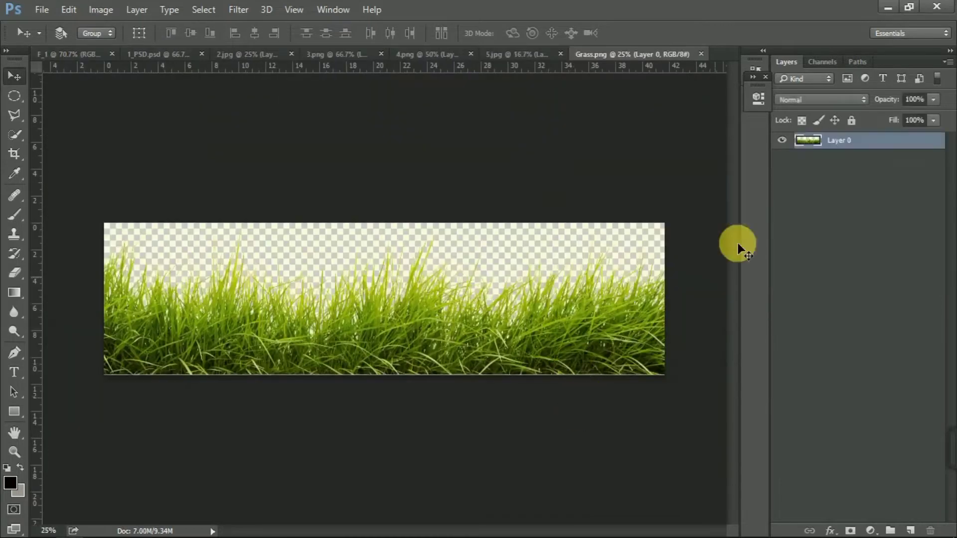
Step: Add a layer mask to the grass and fade out its lower part with a soft black 800 px brush
left_click(850, 529)
right_click(14, 214)
left_click(75, 207)
mouse_move(89, 333)
left_mouse_down()
mouse_move(383, 398)
mouse_move(655, 371)
mouse_move(283, 402)
mouse_move(73, 331)
left_mouse_up()
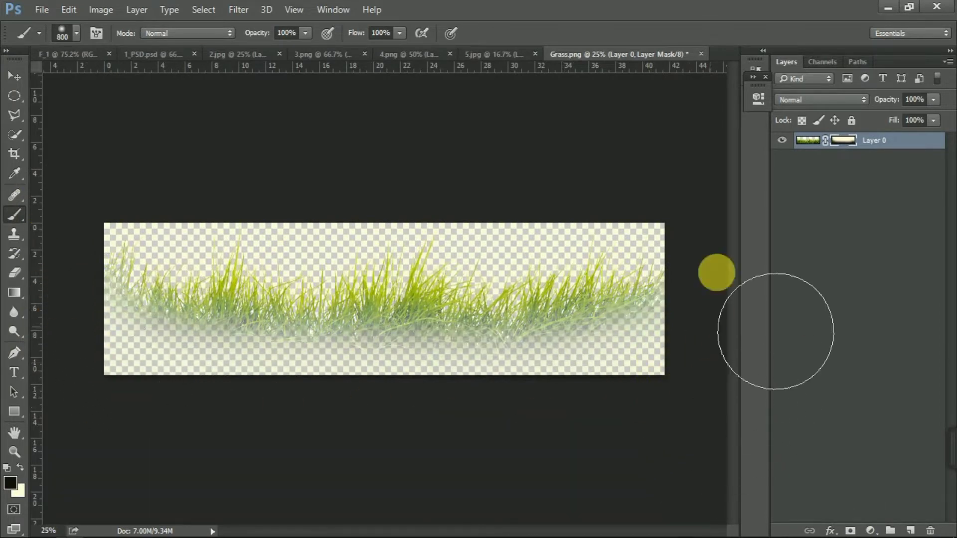
left_click(862, 254)
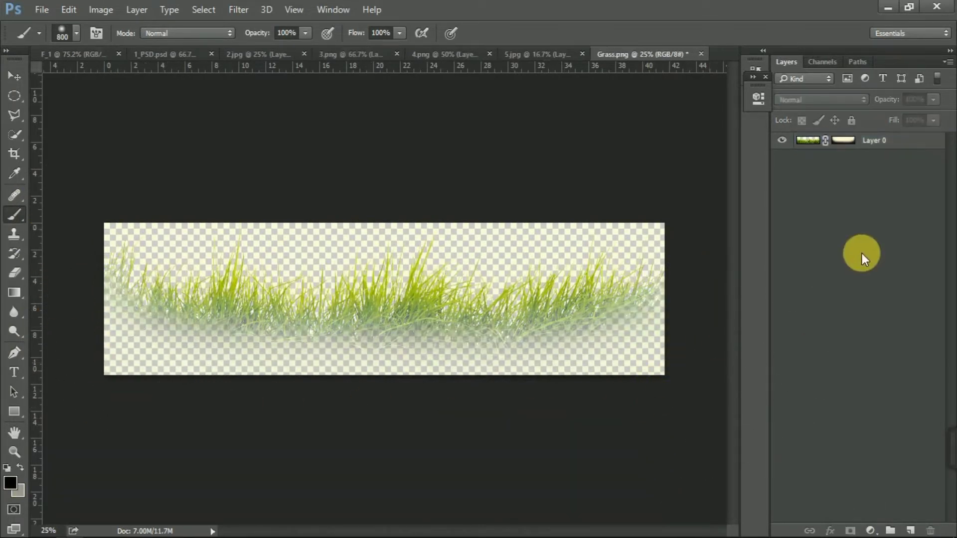
Step: Move the masked grass layer from Grass.png into the F_1 composition, above Layer 4
left_click(13, 75)
left_click(421, 319)
left_click(486, 222)
left_click(879, 144)
left_click_drag(399, 315, 419, 343)
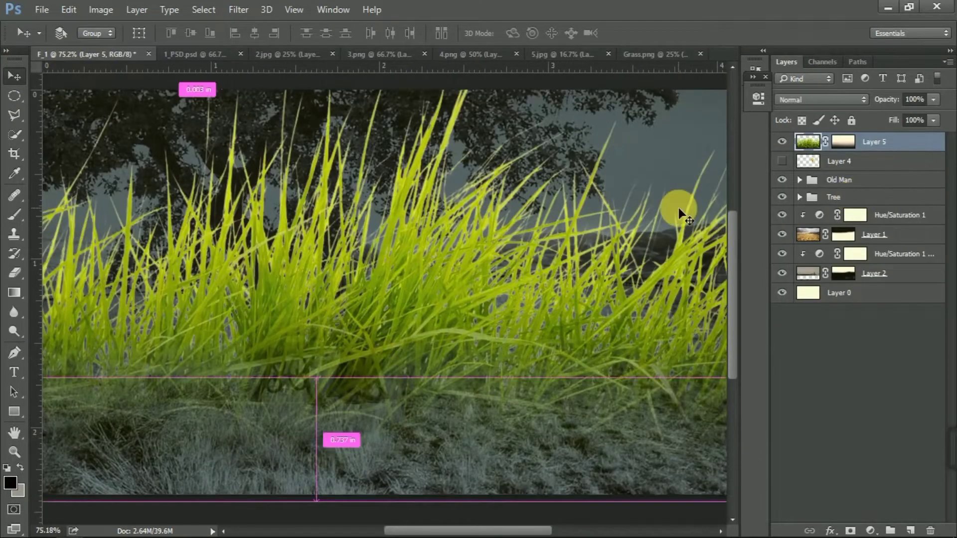
Step: Scale down the grass in Layer 5 and place it as a strip across the foot of the bench
key("ctrl+t")
key("ctrl+0")
left_click_drag(656, 373, 462, 300)
left_click_drag(401, 295, 411, 329)
key("ctrl+plus")
key("ctrl+plus")
key("ctrl+plus")
key("ctrl+plus")
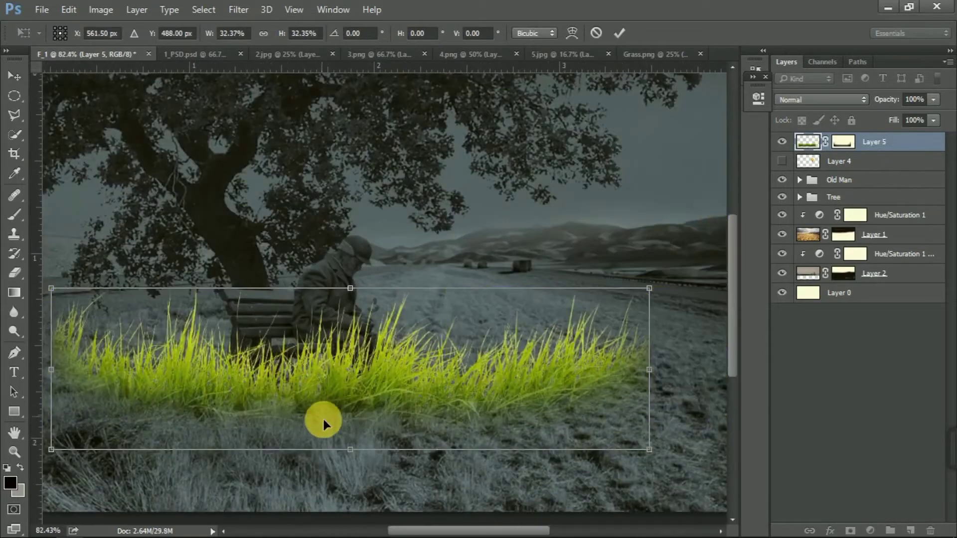
left_click_drag(327, 424, 329, 426)
left_click_drag(651, 496, 558, 451)
key("Return")
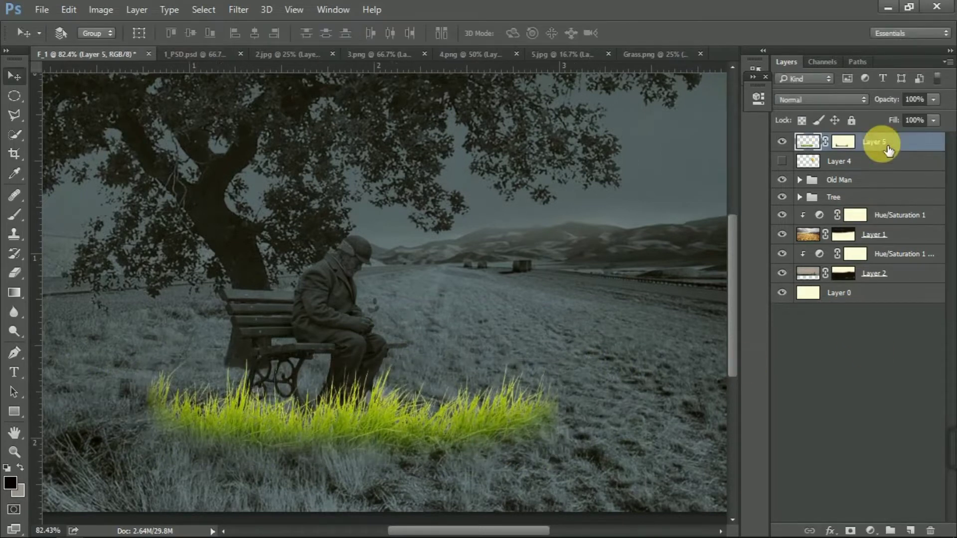
Step: Put the grass layer into a new group and name the group Grass
key("ctrl+g")
left_click(842, 145)
type("Grass")
key("Return")
left_click(875, 335)
Step: Duplicate the Hue/Saturation 1 adjustment, place the copy above the Grass group and clip it to the group
left_click(809, 142)
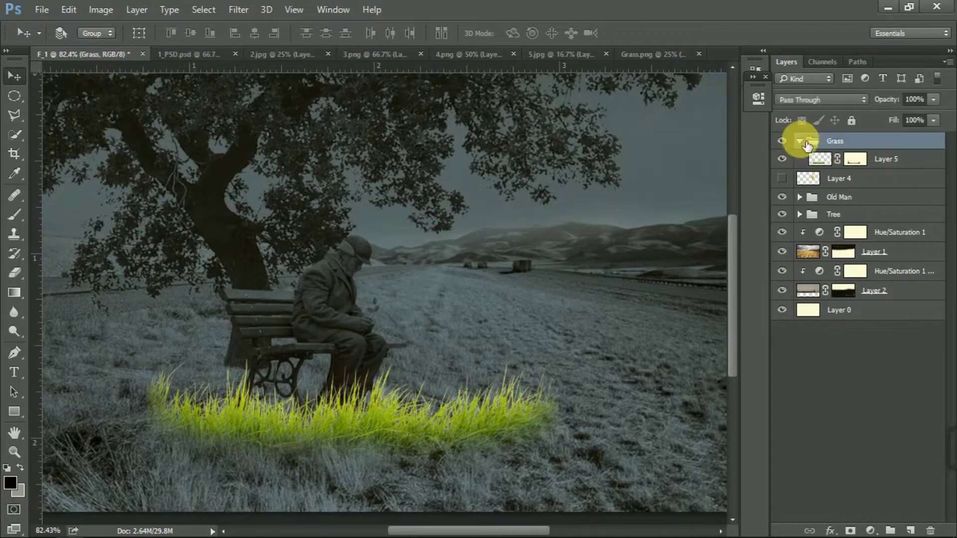
left_click(800, 141)
left_click(884, 218)
key("ctrl+j")
left_click_drag(885, 218, 878, 134)
left_click(938, 157, "alt")
left_click(865, 411)
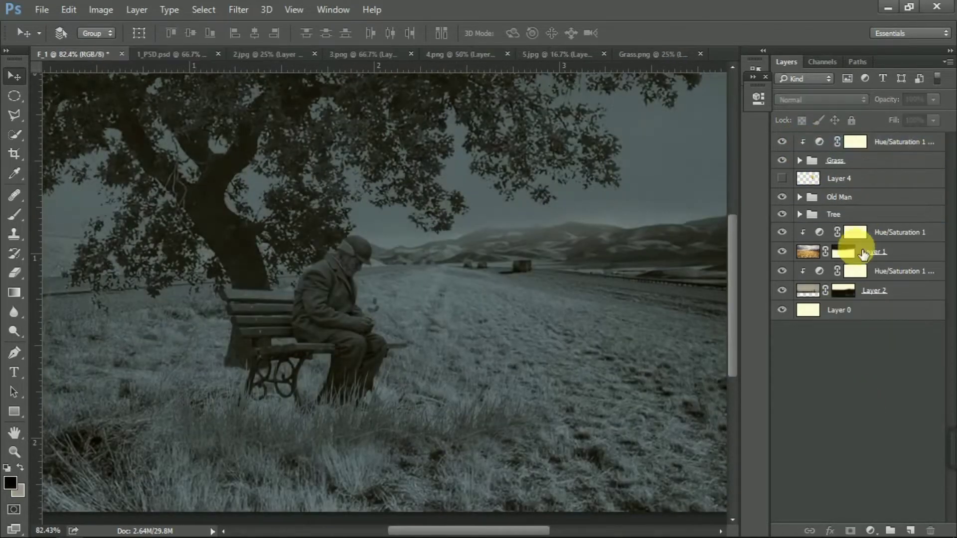
Step: Duplicate Layer 5 inside the Grass group and hide the copy
left_click(799, 160)
left_click(853, 180)
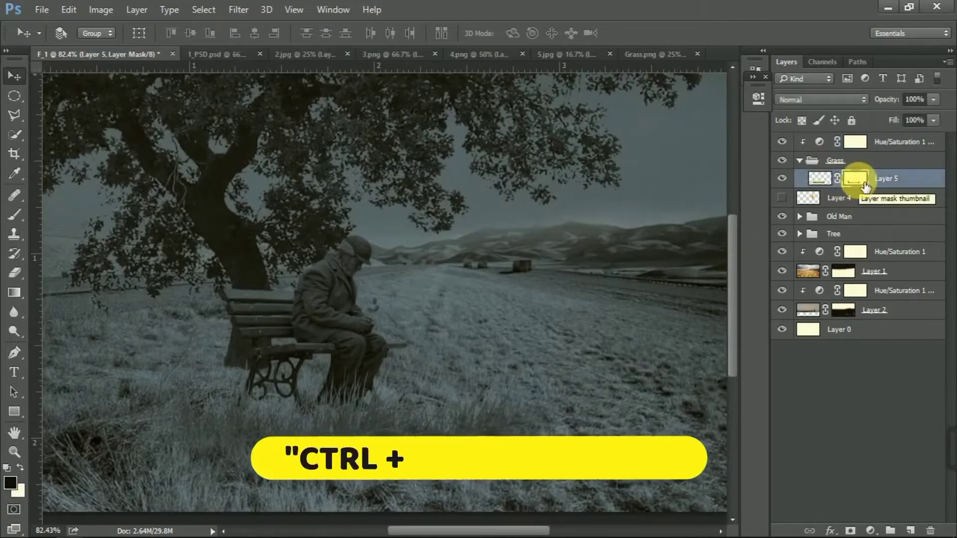
key("ctrl+j")
Step: Paint black on Layer 5's mask with a smaller soft brush, about 100 px, to blend the grass edges below the bench
left_click(855, 198)
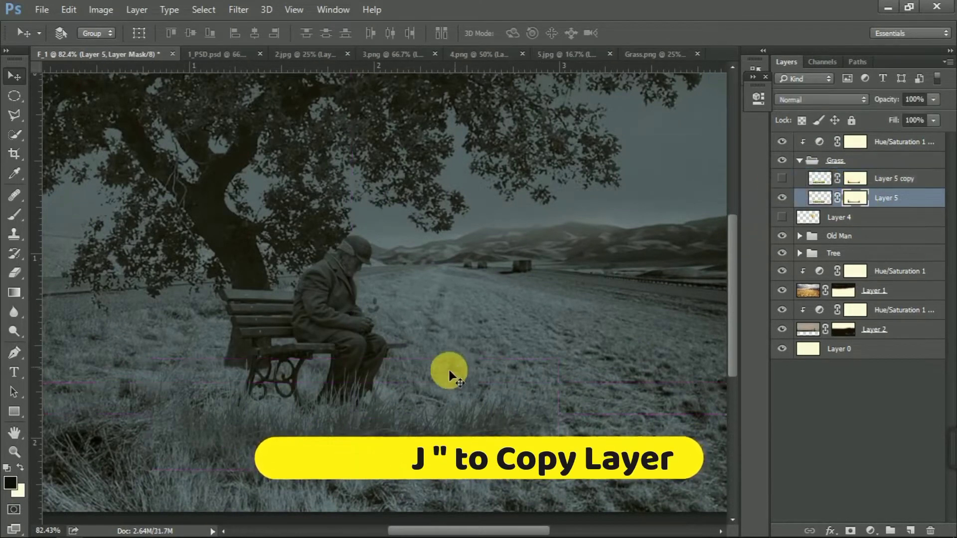
left_click(13, 214)
key("bracketleft")
key("bracketleft")
key("bracketleft")
key("bracketleft")
key("bracketleft")
key("bracketleft")
key("bracketleft")
key("bracketleft")
key("bracketleft")
key("bracketleft")
key("bracketleft")
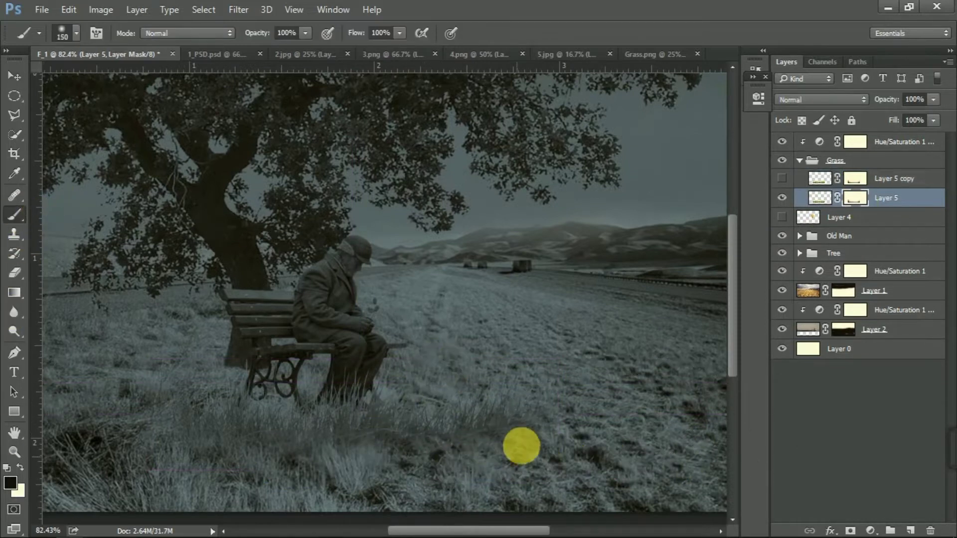
left_click_drag(303, 449, 279, 446)
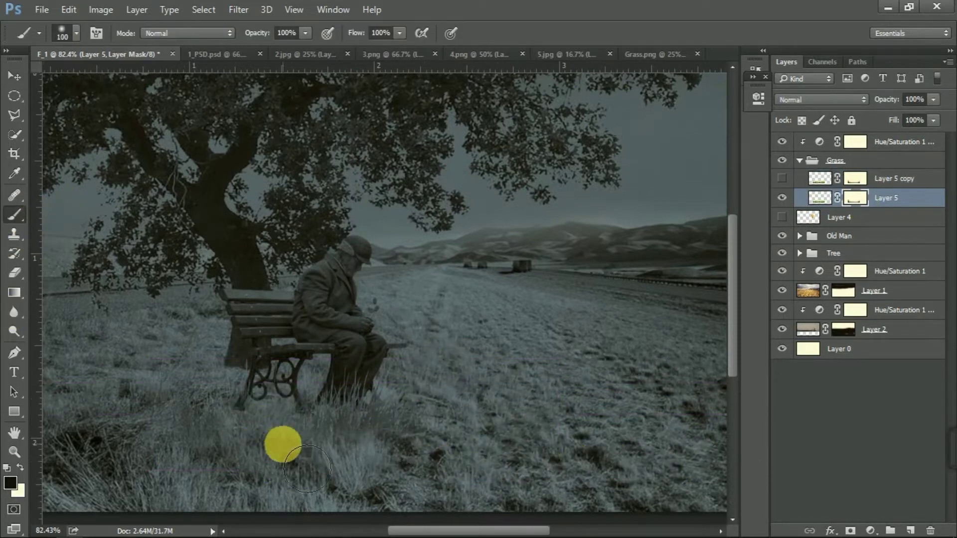
Step: Show Layer 5 copy and move its grass to the left of the bench, extending the strip towards the dark hollow
left_click(854, 179)
left_click(782, 178)
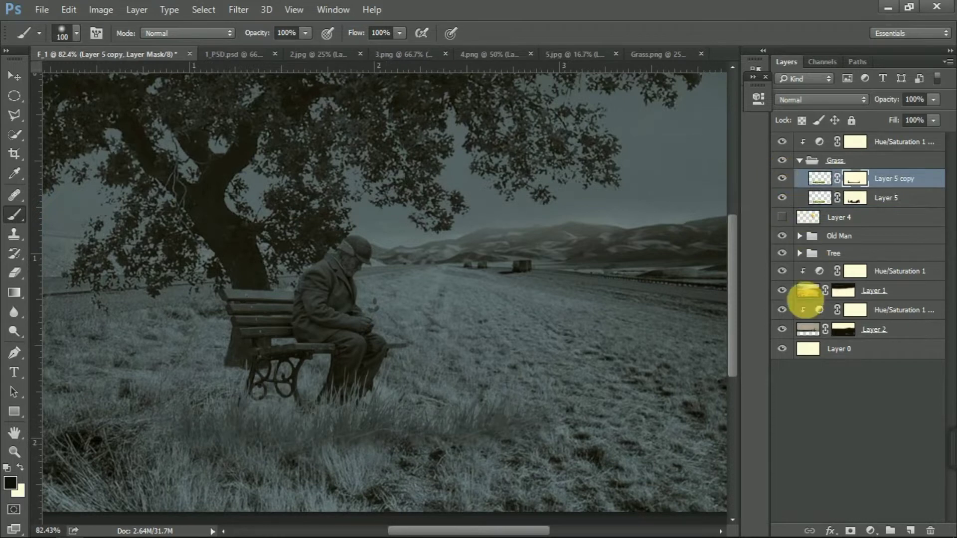
key("ctrl+t")
left_click_drag(398, 442, 244, 411)
key("Return")
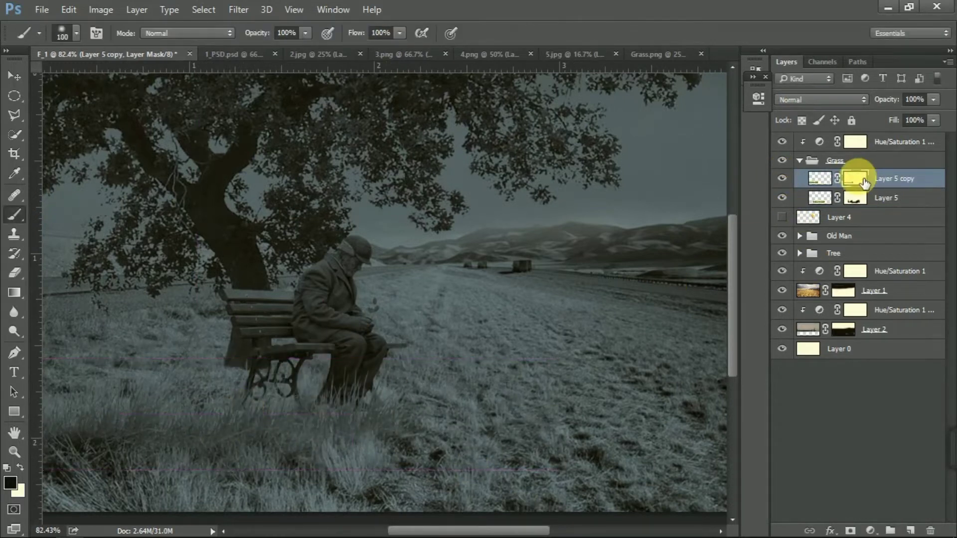
Step: Paint black on the mask of Layer 5 copy with the 100 px brush to blend its grass into the field
mouse_move(182, 437)
left_mouse_down()
mouse_move(215, 469)
mouse_move(382, 491)
left_mouse_up()
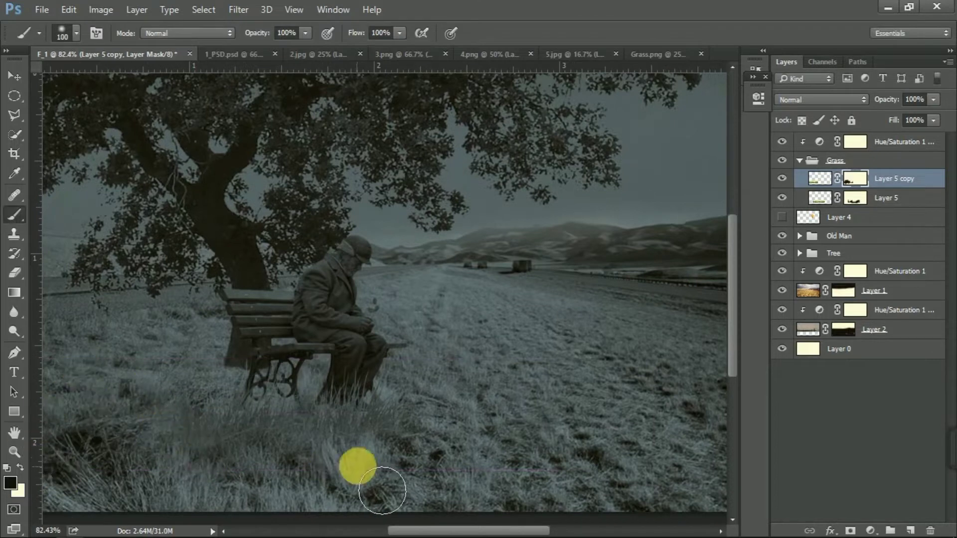
mouse_move(230, 400)
left_mouse_down()
mouse_move(326, 428)
mouse_move(410, 431)
left_mouse_up()
Step: Duplicate Layer 5 copy, scale the new grass down slightly and place it beside the bench near the tree's base
key("ctrl+j")
key("ctrl+t")
left_click_drag(340, 430, 363, 438)
left_click_drag(435, 458, 414, 454)
left_click_drag(343, 428, 363, 424)
key("Return")
key("b")
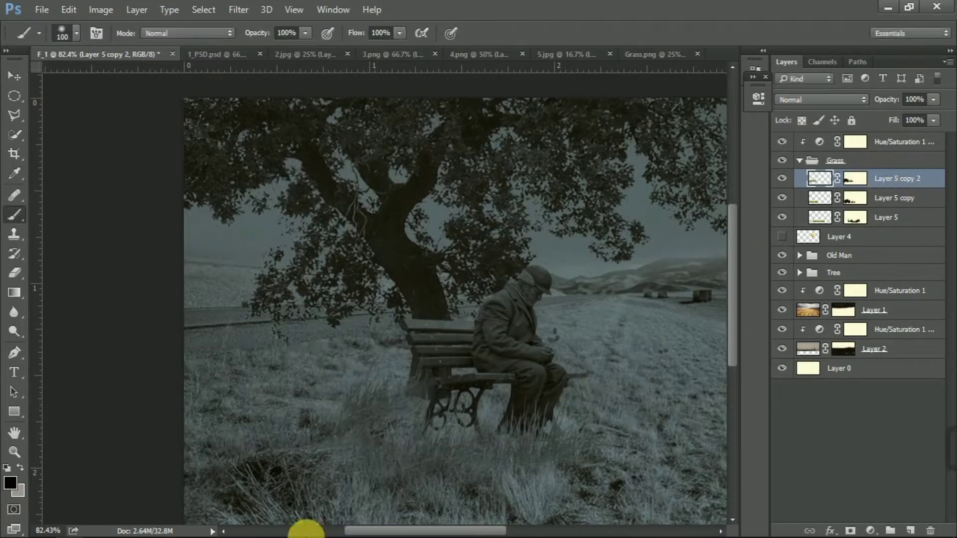
Step: Nudge the Layer 5 copy 2 grass slightly toward the bench and make its layer mask active
scroll(375, 403, "up", 6)
key("ctrl+t")
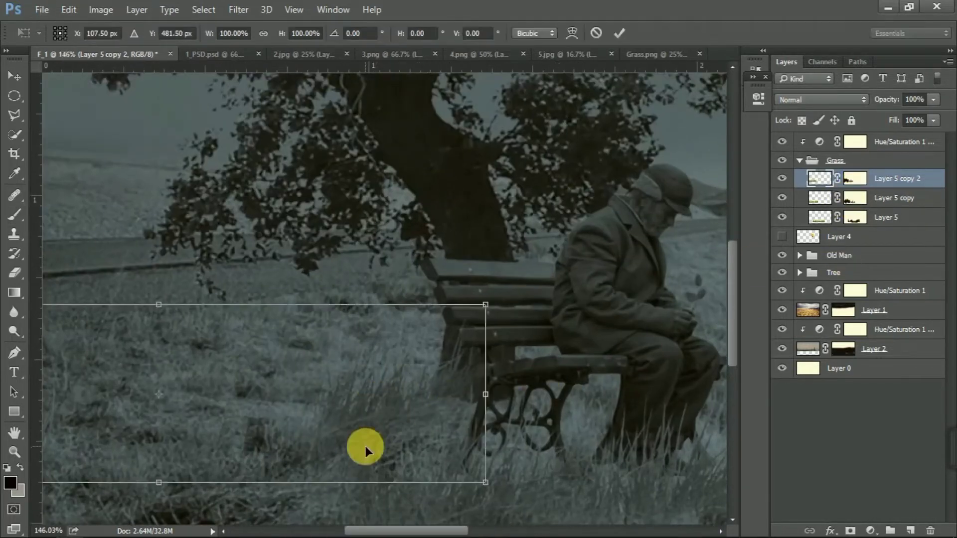
left_click_drag(364, 445, 379, 441)
key("Return")
left_click(855, 179)
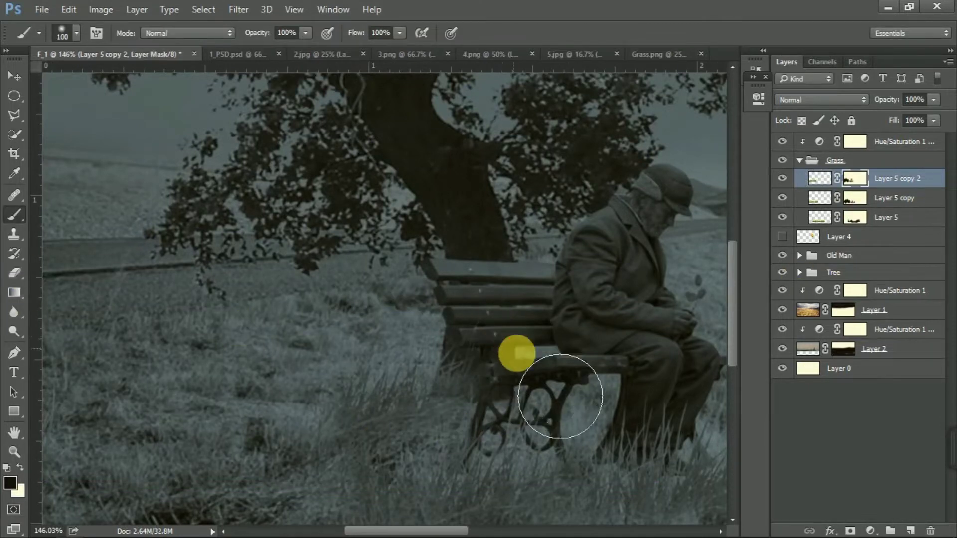
scroll(551, 396, "down", 5)
scroll(319, 426, "up", 2)
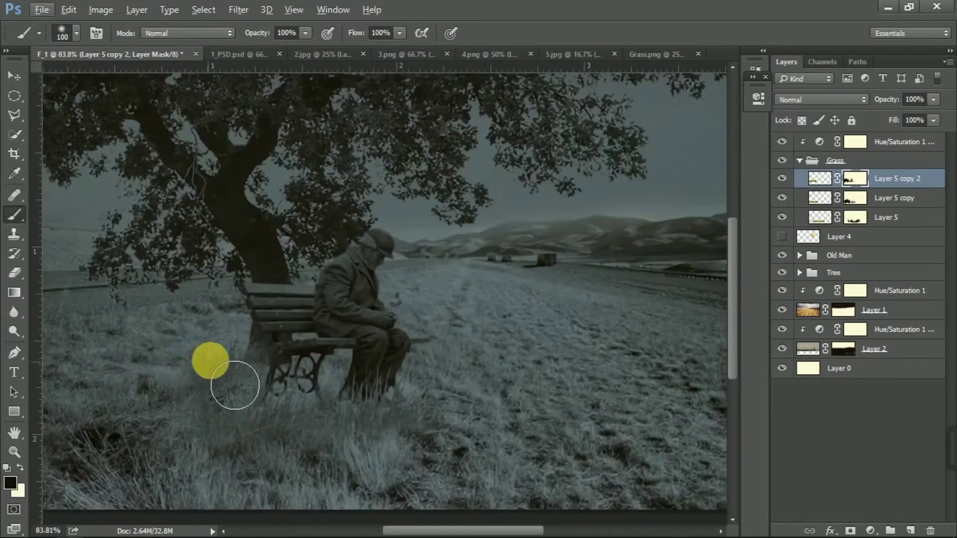
Step: Reduce the brush flow to 60% and deselect all layers
left_click_drag(355, 34, 350, 34)
left_click(841, 475)
scroll(299, 381, "down", 5)
scroll(158, 324, "up", 1)
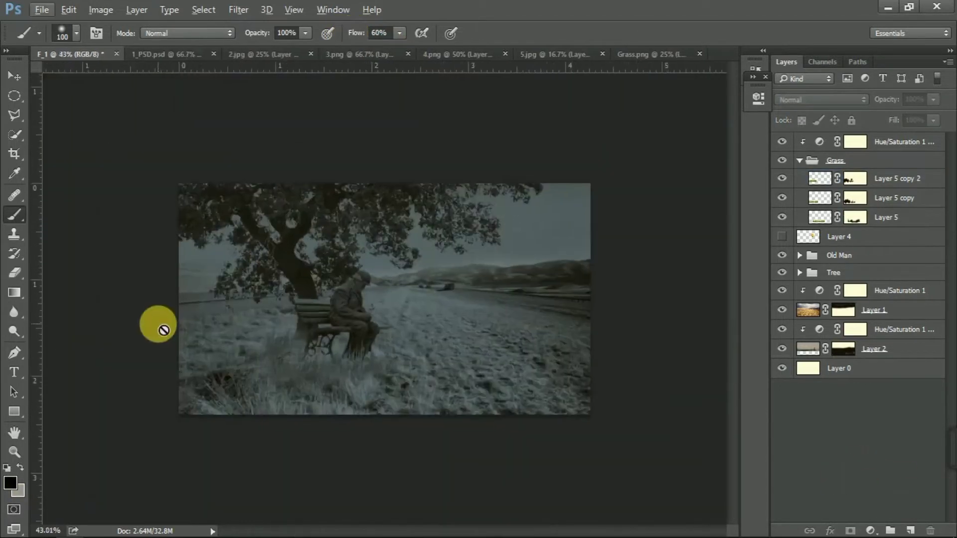
Step: Set the Hue/Saturation adjustment above the Grass group to saturation 23 and lightness -32
double_click(819, 141)
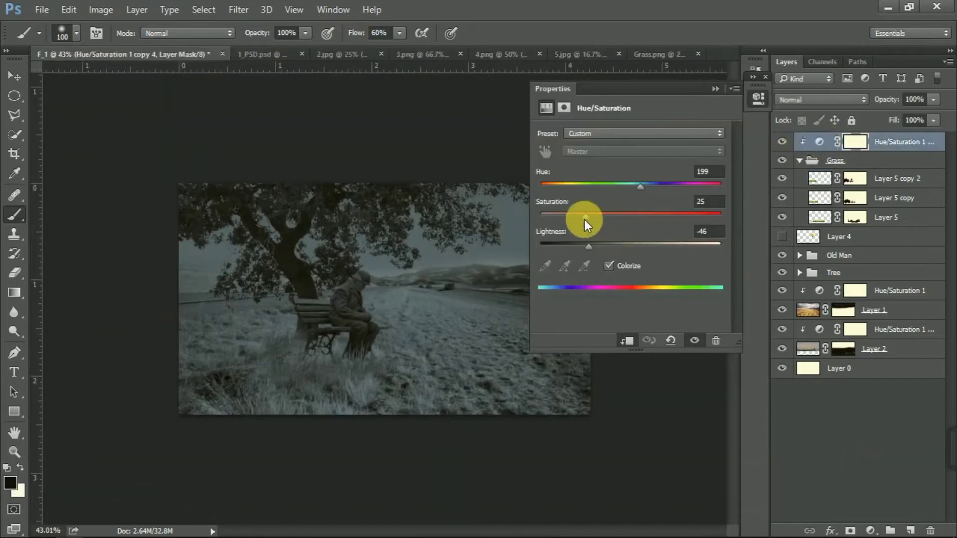
left_click_drag(579, 220, 581, 220)
mouse_move(588, 246)
left_mouse_down()
mouse_move(617, 247)
mouse_move(594, 241)
left_mouse_up()
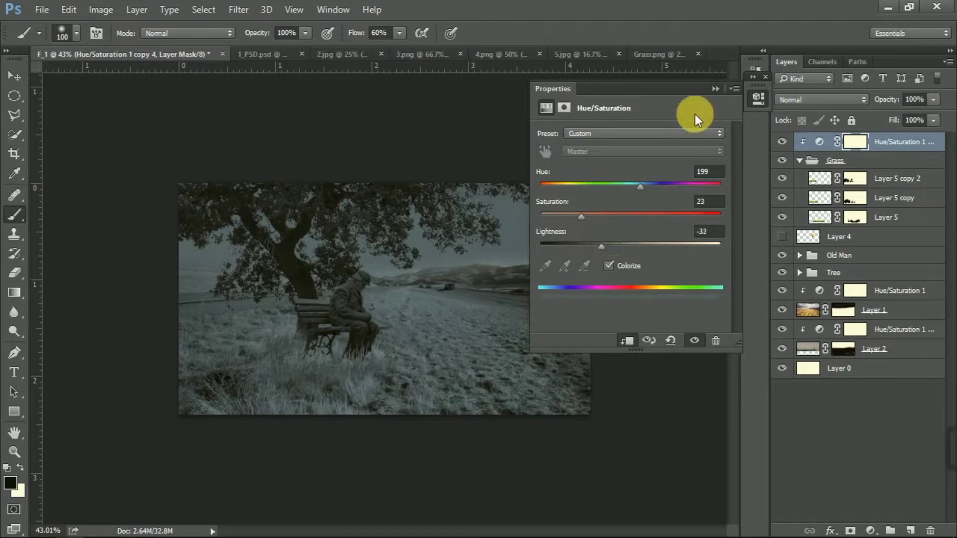
left_click(910, 395)
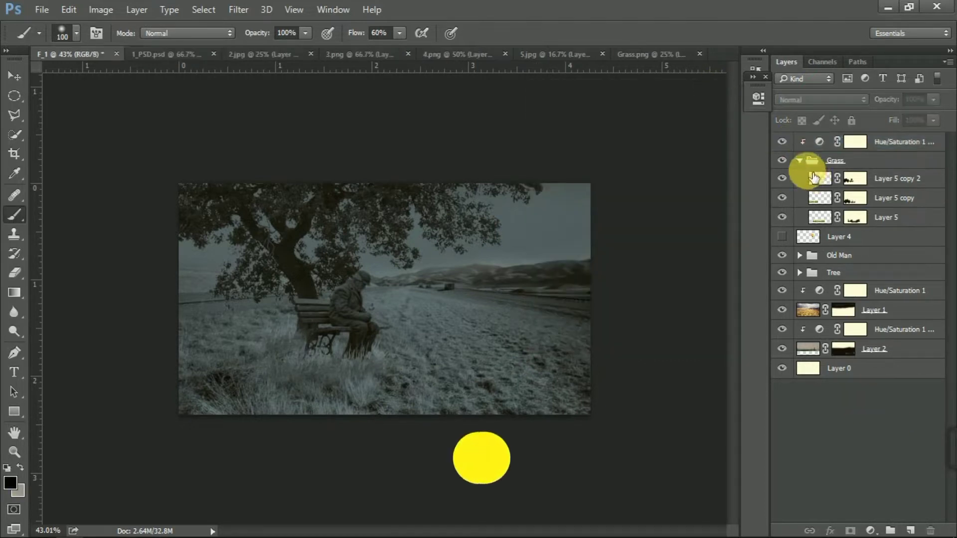
Step: Hide the Hue/Saturation adjustments above Layer 1 and the Grass group to work with the original field and grass colours
left_click(800, 161)
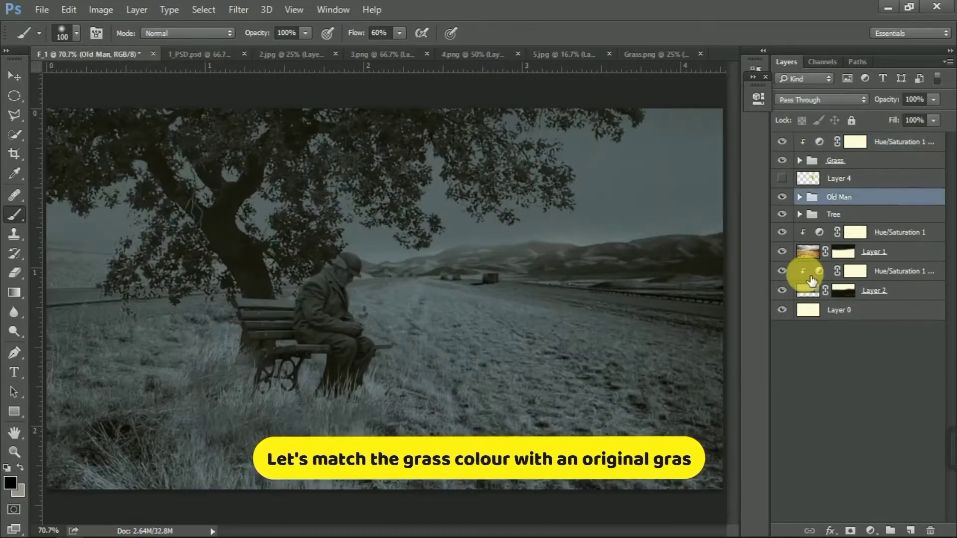
left_click(782, 233)
left_click(799, 160)
left_click(782, 142)
left_click(854, 142)
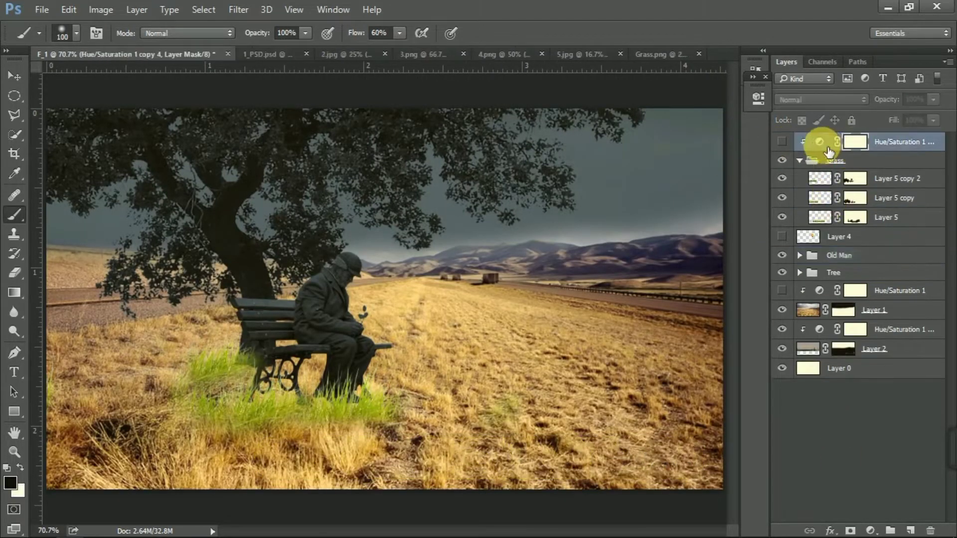
Step: Add a Hue/Saturation adjustment clipped to the Grass group, colorized with hue 37, saturation 39 and lightness +24
left_click(871, 530)
left_click(882, 359)
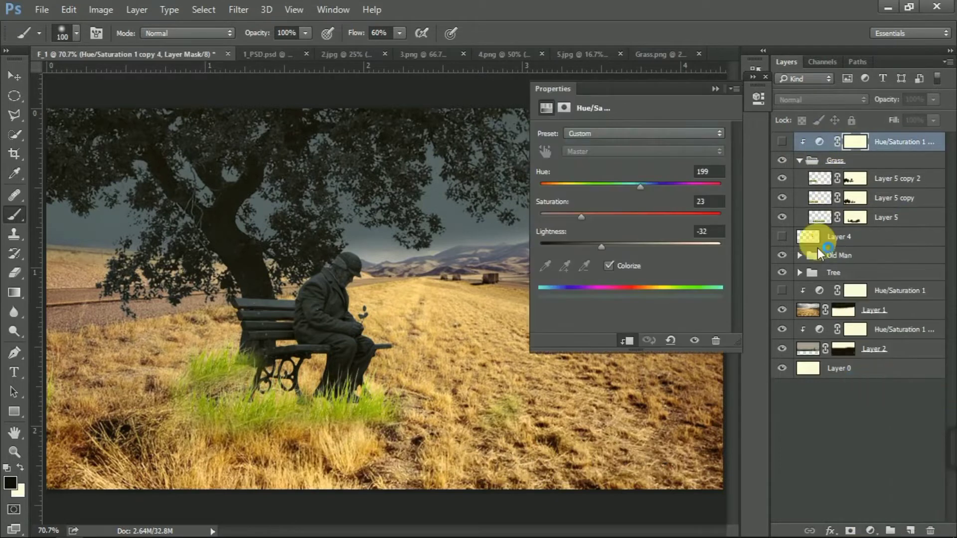
left_click(627, 342)
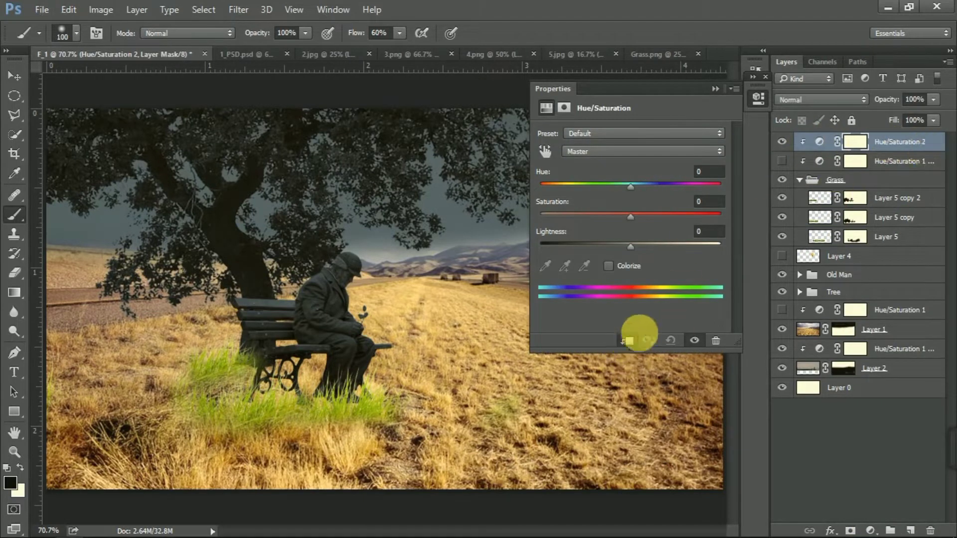
left_click(608, 265)
left_click_drag(543, 185, 654, 254)
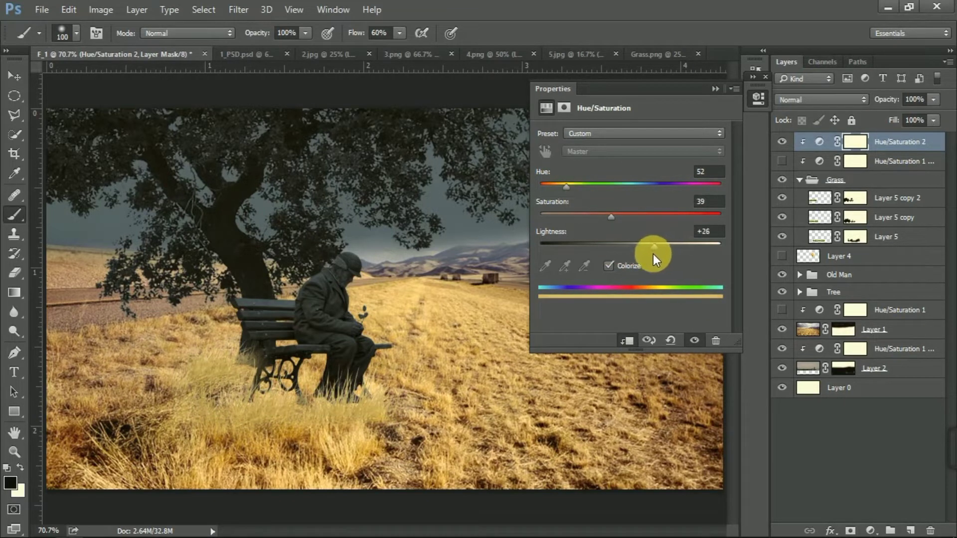
left_click_drag(566, 188, 558, 191)
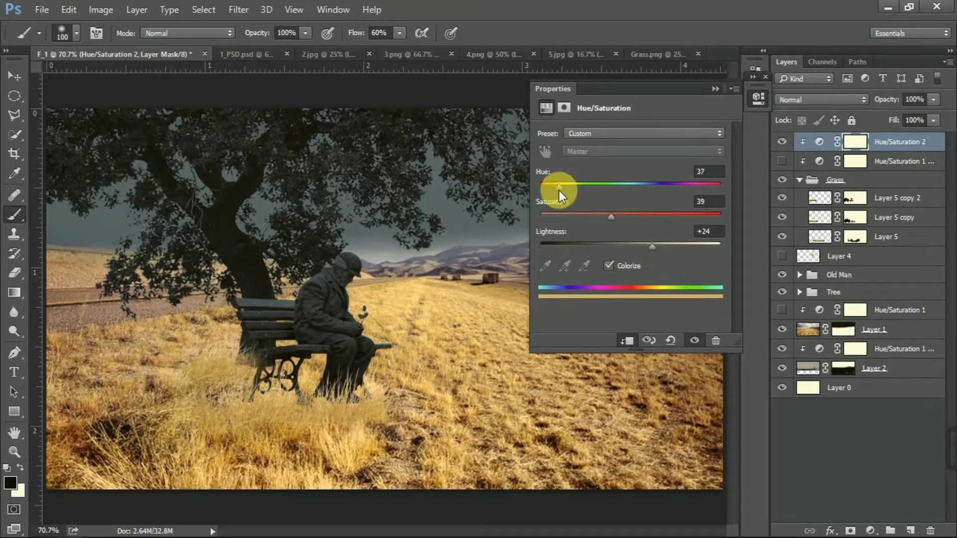
left_click(715, 89)
Step: Show both hidden Hue/Saturation adjustments again and move Hue/Saturation 2 directly above the Grass group
left_click(782, 161)
left_click_drag(872, 144, 868, 172)
left_click(782, 310)
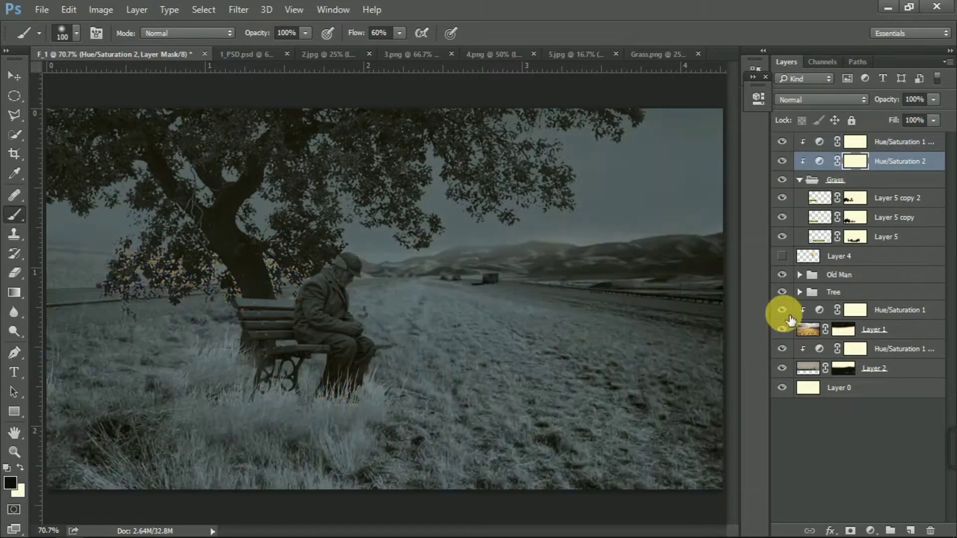
left_click(872, 452)
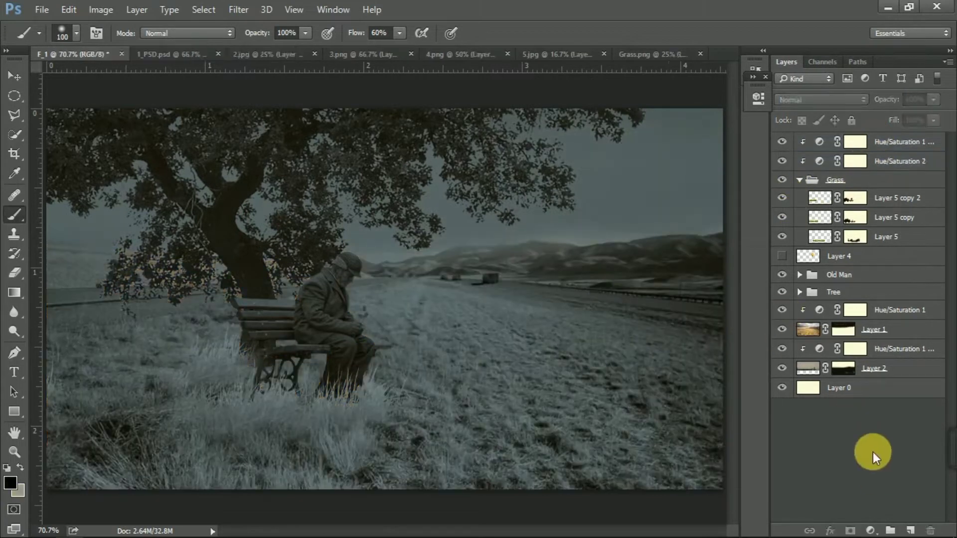
Step: Lower the Grass group's opacity to 77% and its fill to about 89%
left_click(818, 180)
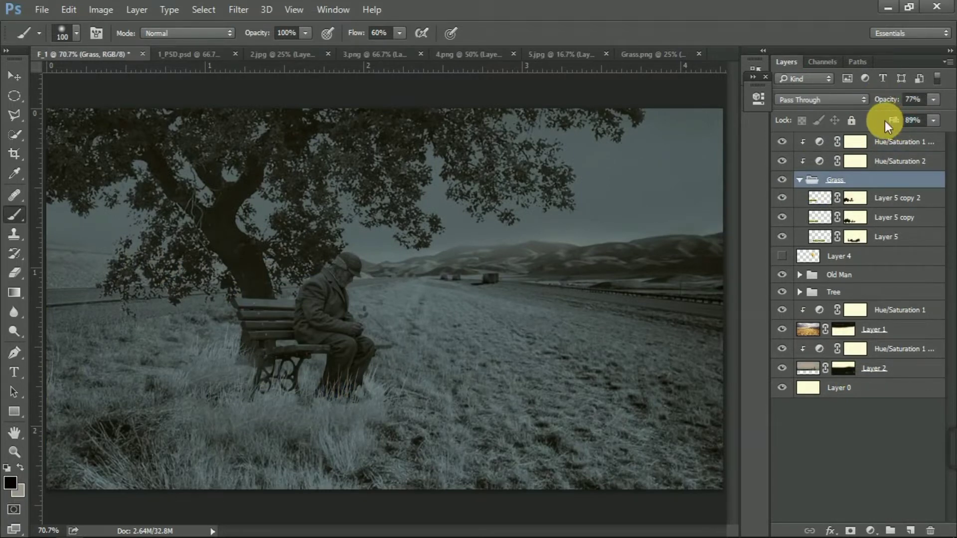
left_click_drag(884, 120, 881, 127)
left_click(838, 418)
scroll(342, 337, "down", 3)
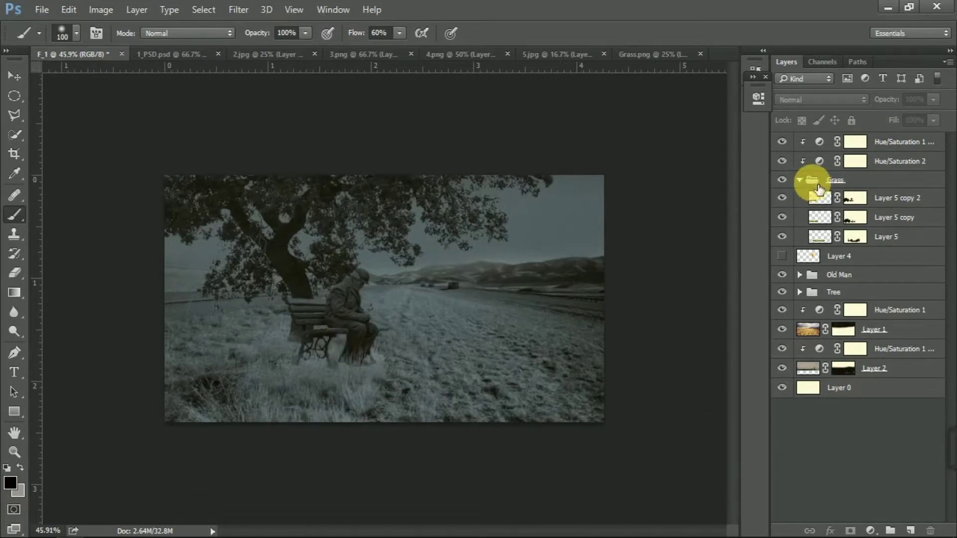
Step: Group the Grass group with its two Hue/Saturation adjustments and name the new group Grass
left_click(800, 180)
left_click(883, 141)
left_click(882, 161, "shift")
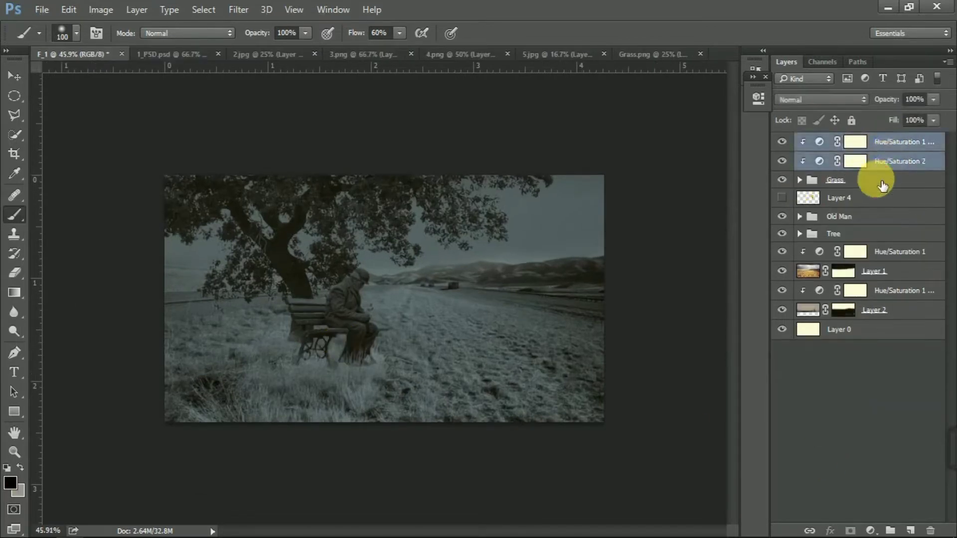
left_click(883, 182, "shift")
key("ctrl+g")
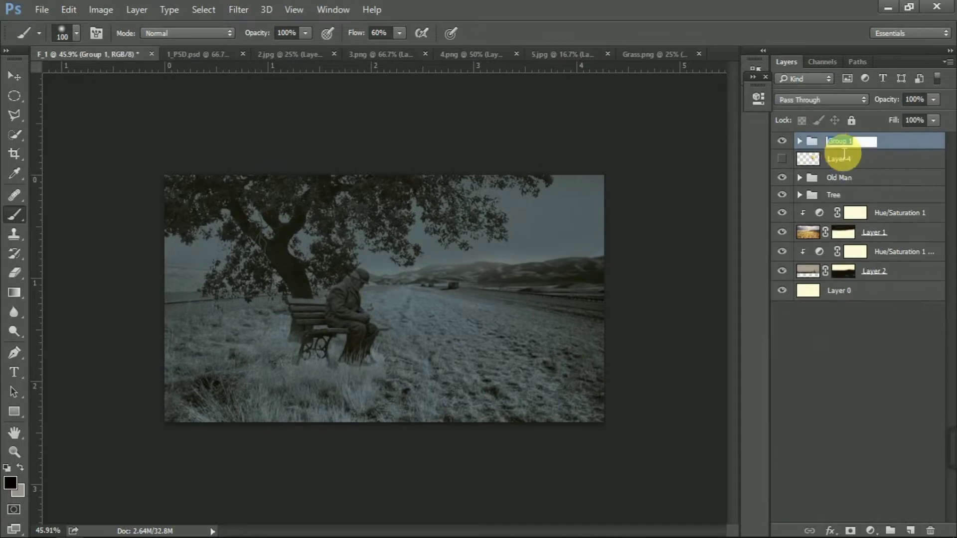
left_click(835, 324)
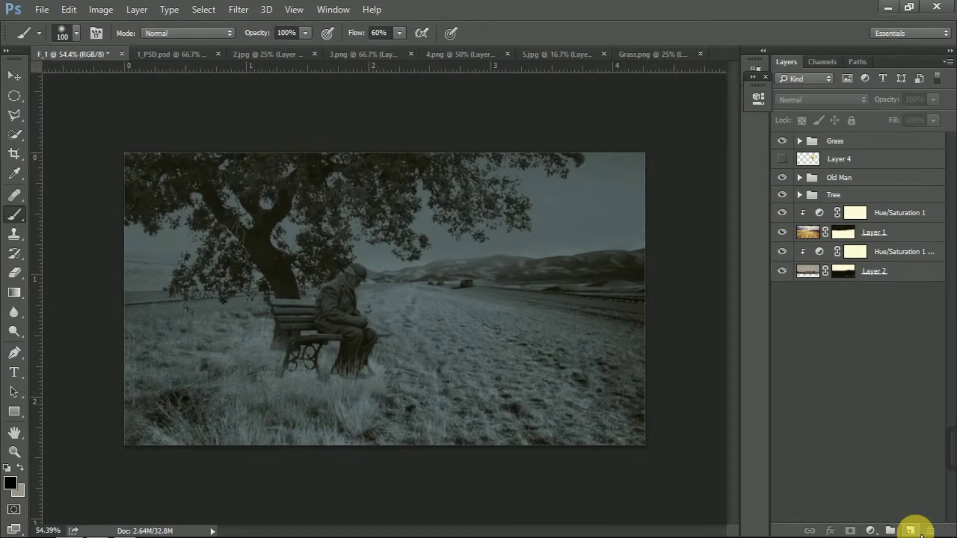
Step: Add a Levels adjustment above all layers and lower its white output level to darken the whole scene strongly
left_click(870, 531)
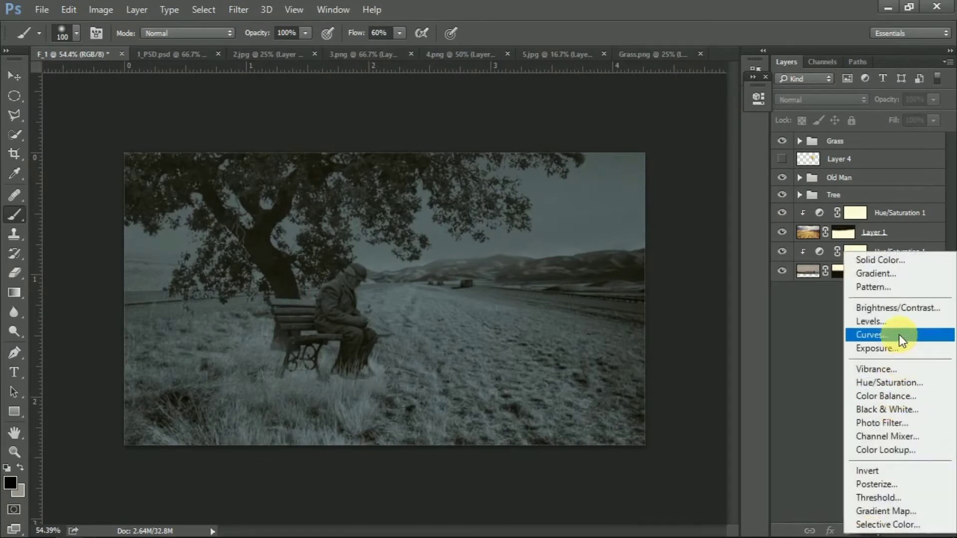
left_click(900, 324)
left_click_drag(723, 283, 626, 280)
left_click(713, 92)
left_click_drag(884, 142, 851, 141)
left_click(782, 141)
left_click(782, 142)
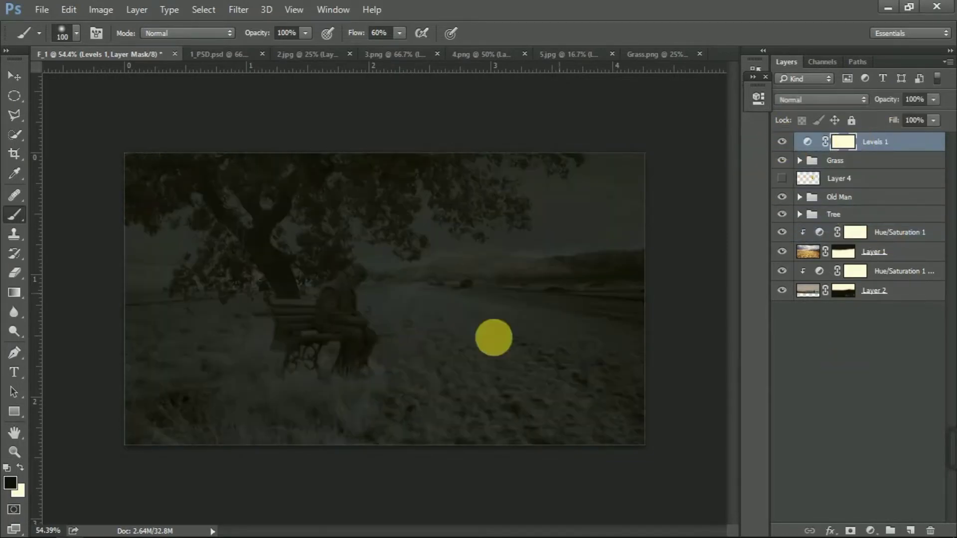
scroll(470, 284, "up", 4)
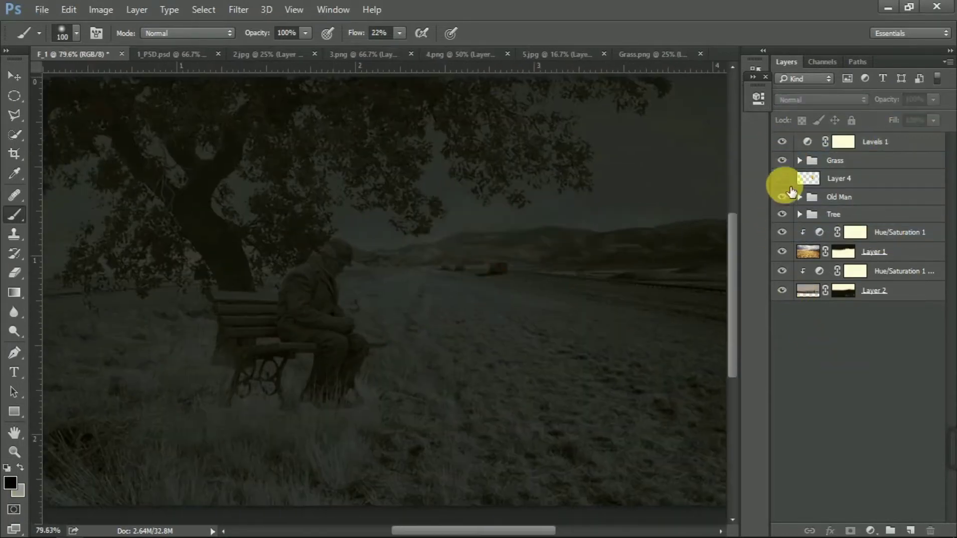
Step: Move Layer 4 above the Levels 1 adjustment and make it visible
left_click(841, 184)
left_click_drag(846, 188, 844, 132)
left_click(781, 161)
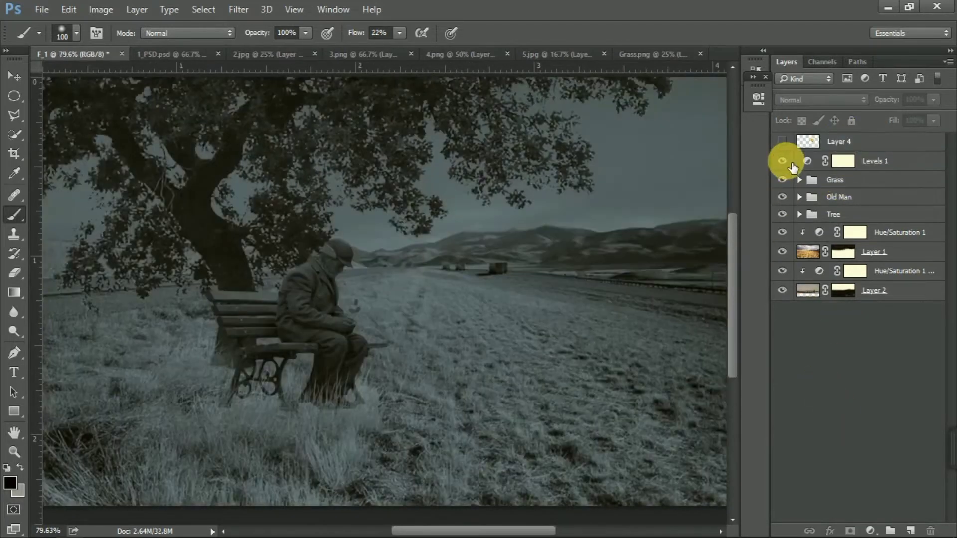
left_click_drag(611, 307, 542, 310)
key("ctrl+0")
left_click(782, 142)
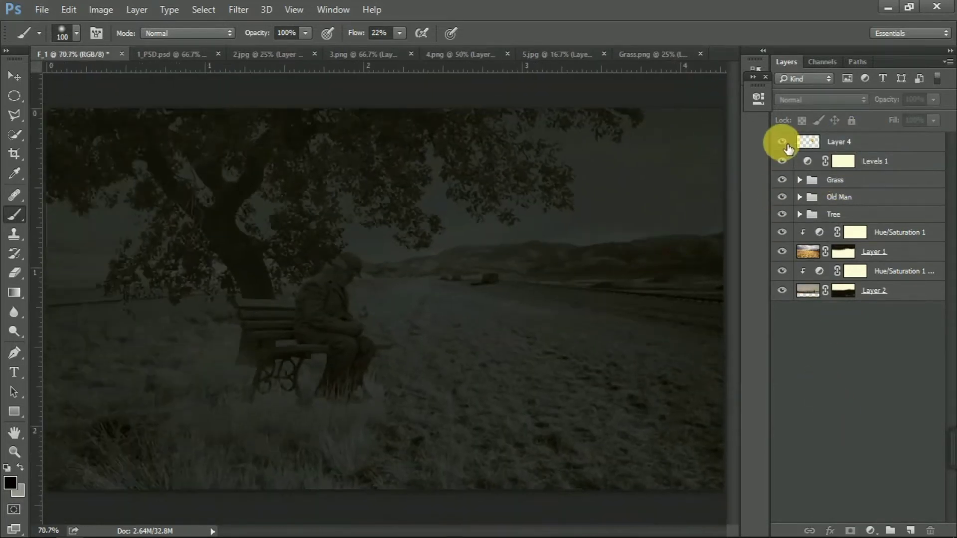
Step: Rename Layer 4 as Emoji
left_click(818, 145)
type("Emoji")
key("Return")
double_click(800, 139)
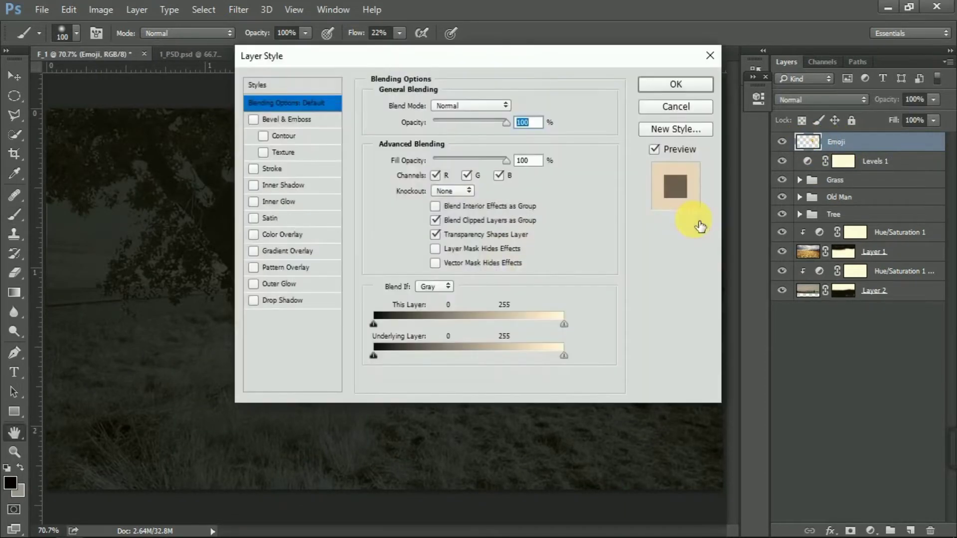
left_click_drag(556, 62, 605, 78)
left_click(743, 127)
Step: Duplicate the Emoji layer and hide the original
key("ctrl+j")
left_click(782, 161)
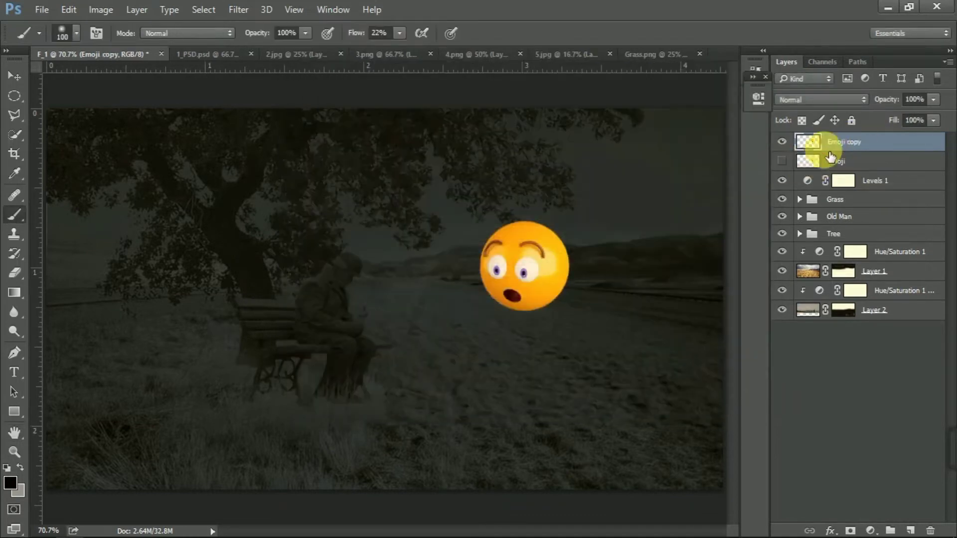
double_click(818, 145)
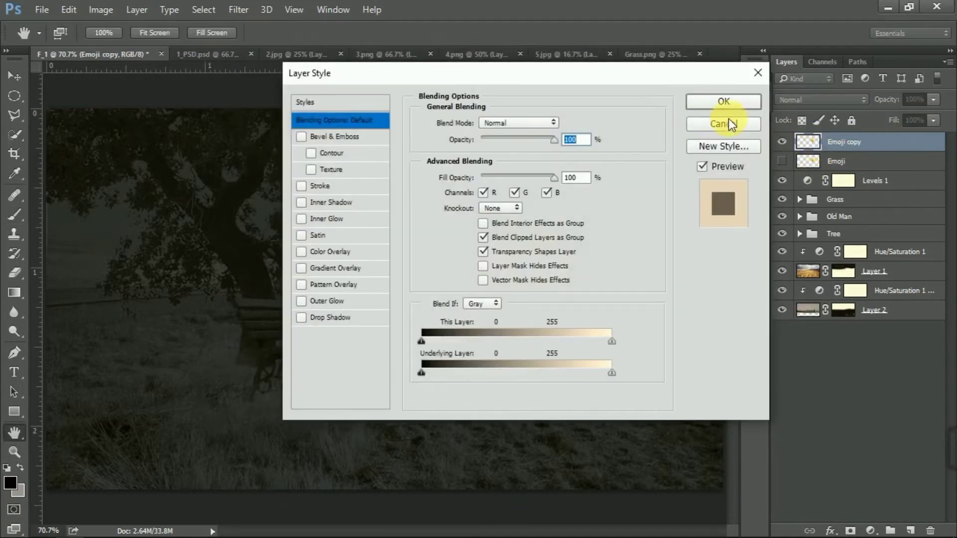
left_click(726, 121)
scroll(566, 327, "up", 2)
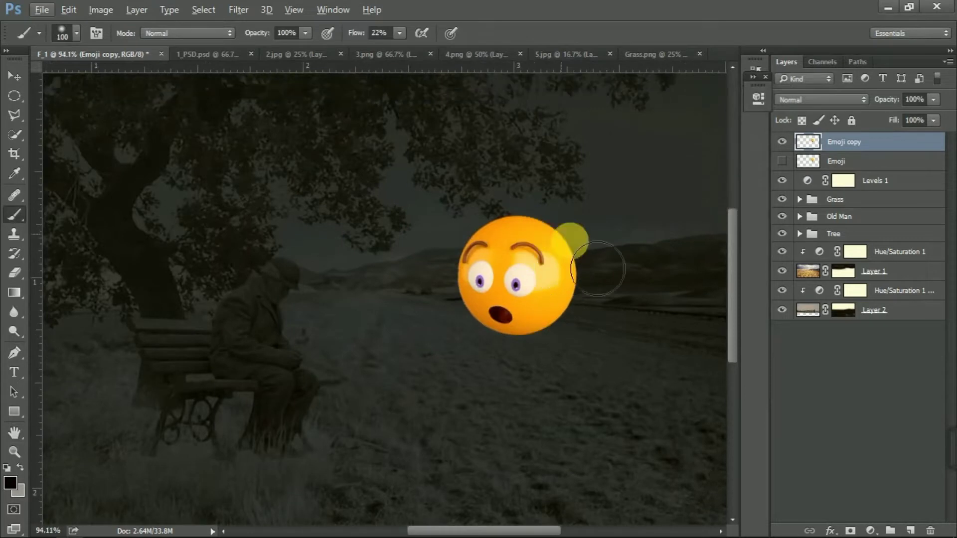
scroll(545, 316, "up", 1)
key("ctrl+t")
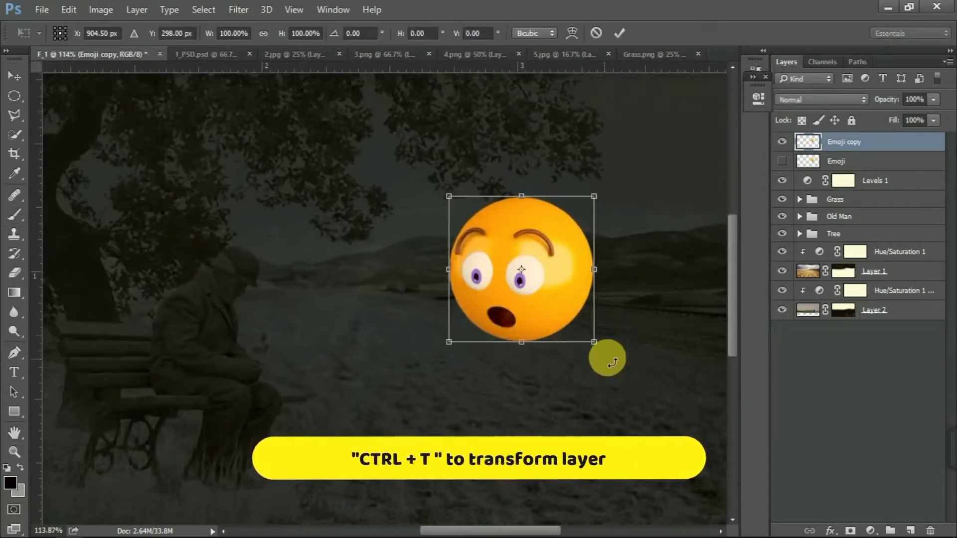
key("b")
Step: Delete the hidden original Emoji layer and select Emoji copy
left_click(826, 163)
key("Delete")
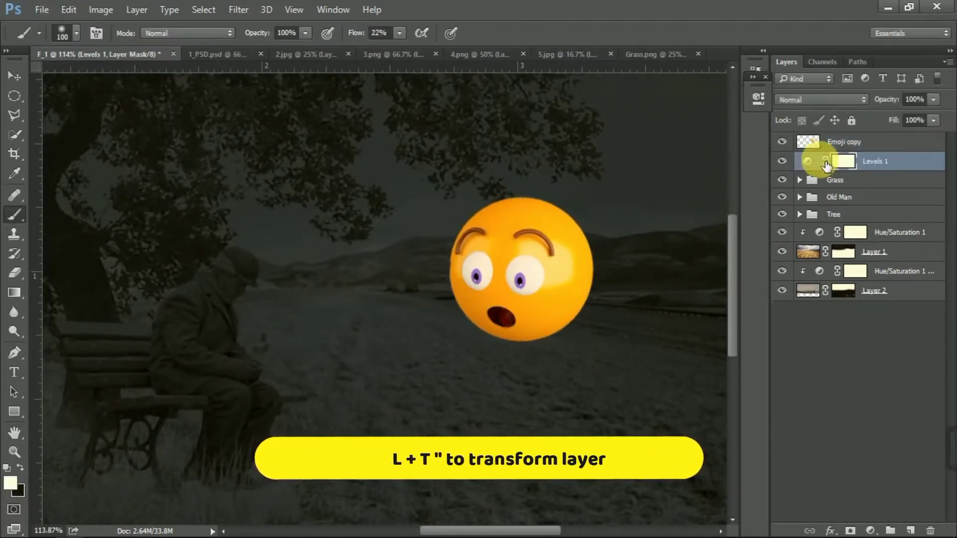
left_click(841, 142)
scroll(526, 274, "up", 4)
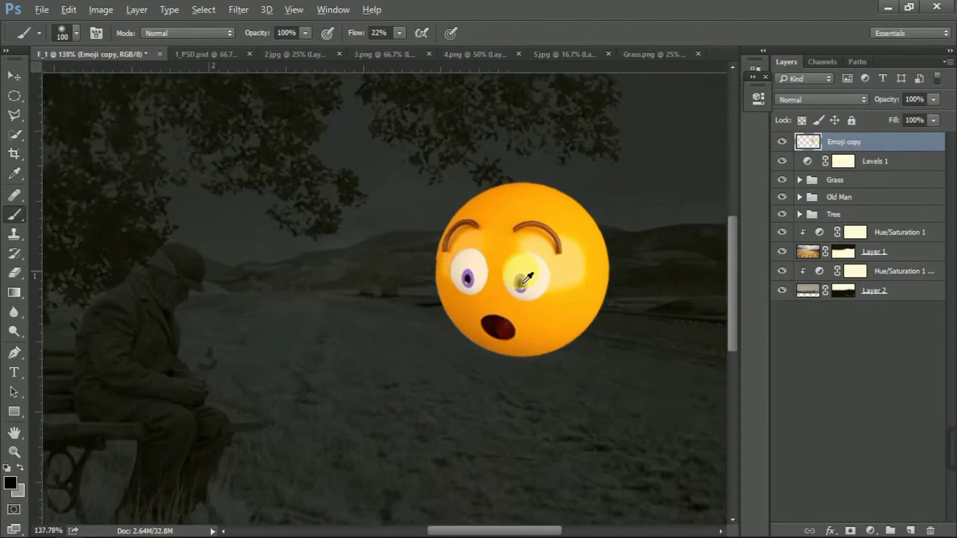
Step: Load the emoji's outline as a selection, add it as a mask to Emoji copy and reselect the layer's image
left_click(817, 147, "ctrl")
left_click(851, 531)
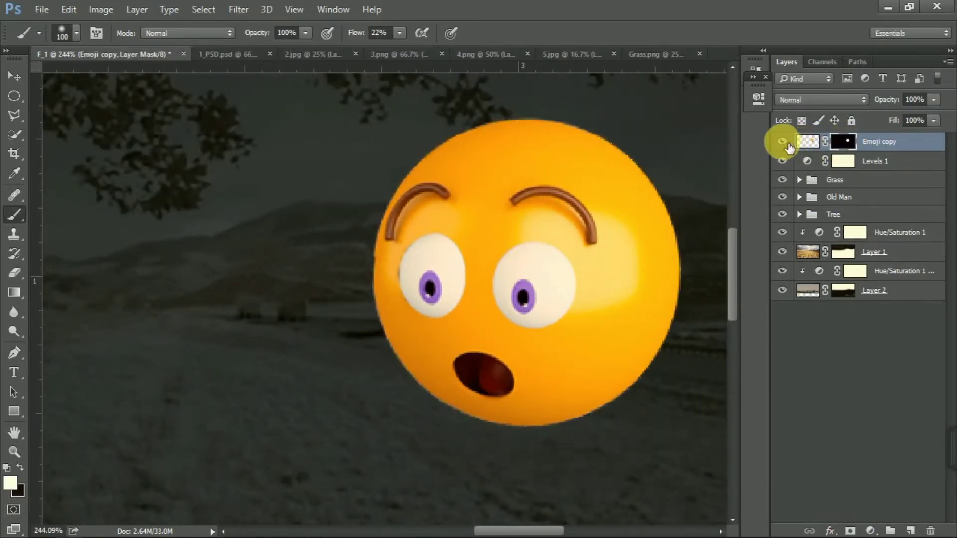
double_click(817, 147)
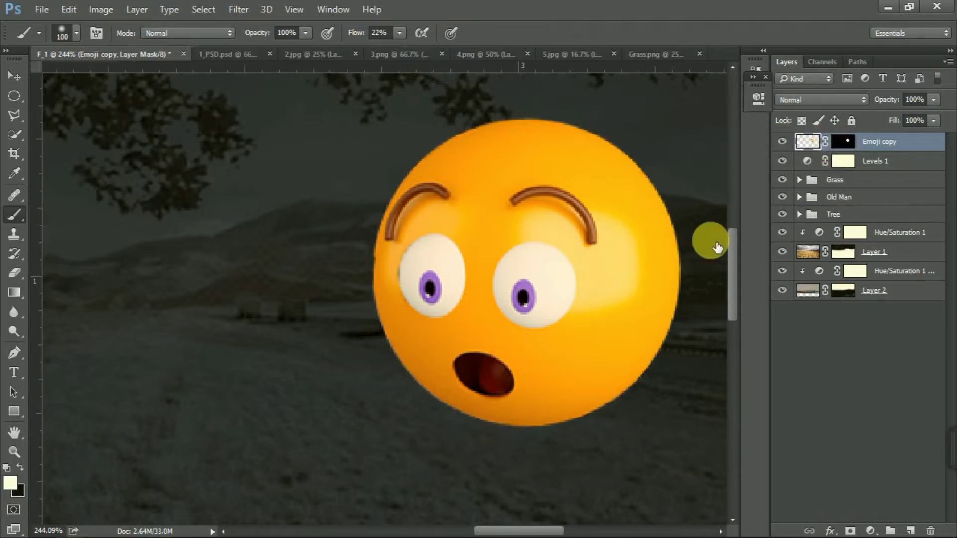
left_click(732, 123)
left_click(804, 144)
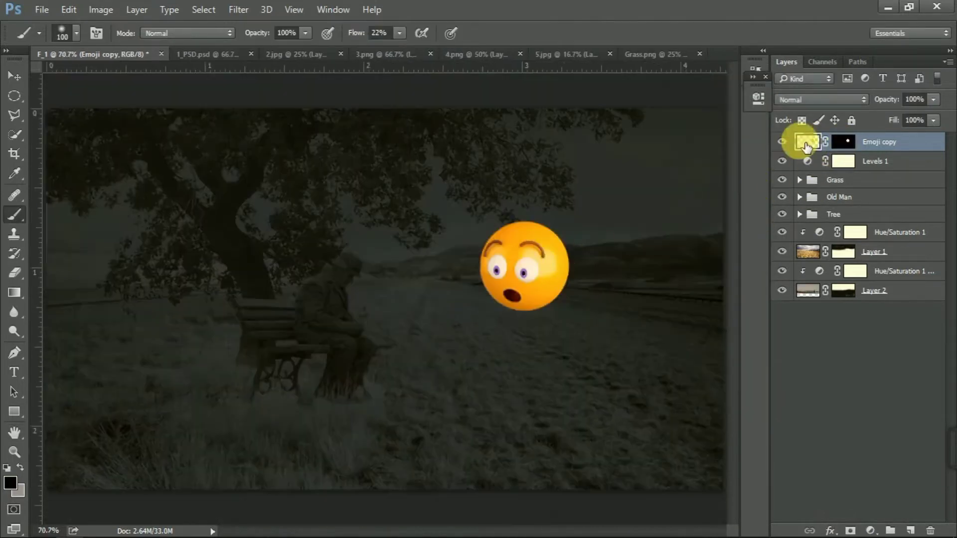
Step: Add an Outer Glow effect to the Emoji copy layer with the glow colour fee07b
double_click(804, 144)
left_click(731, 129)
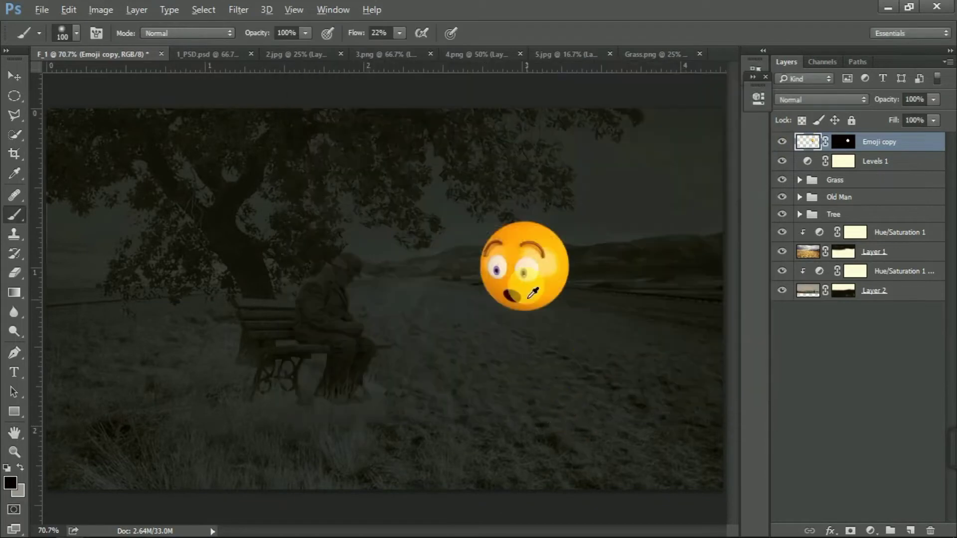
scroll(524, 283, "up", 5)
left_click_drag(619, 325, 659, 293)
left_click(807, 145)
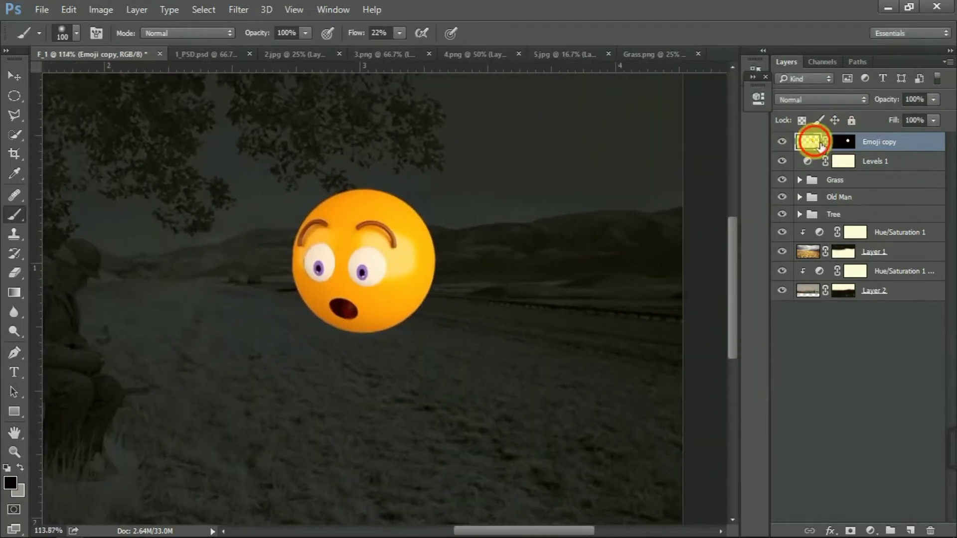
double_click(804, 145)
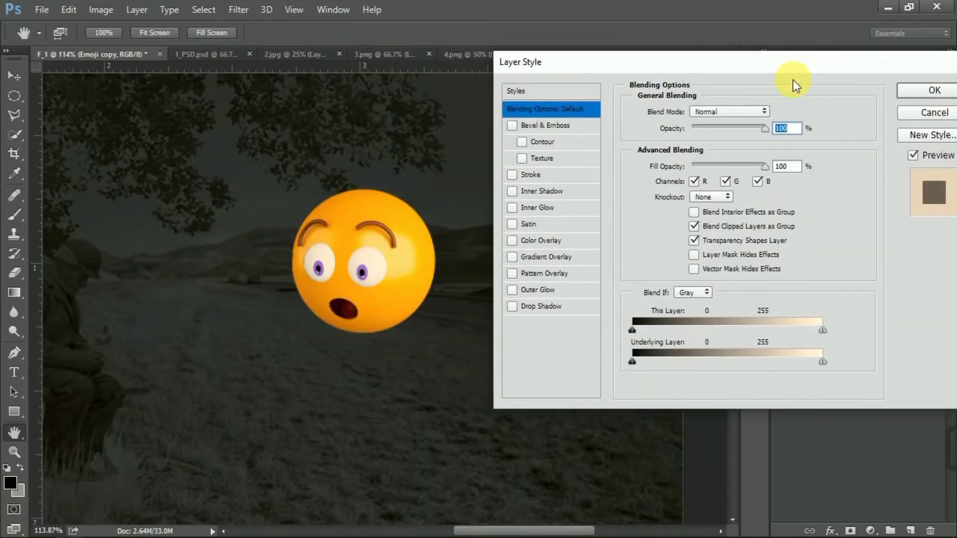
left_click(520, 292)
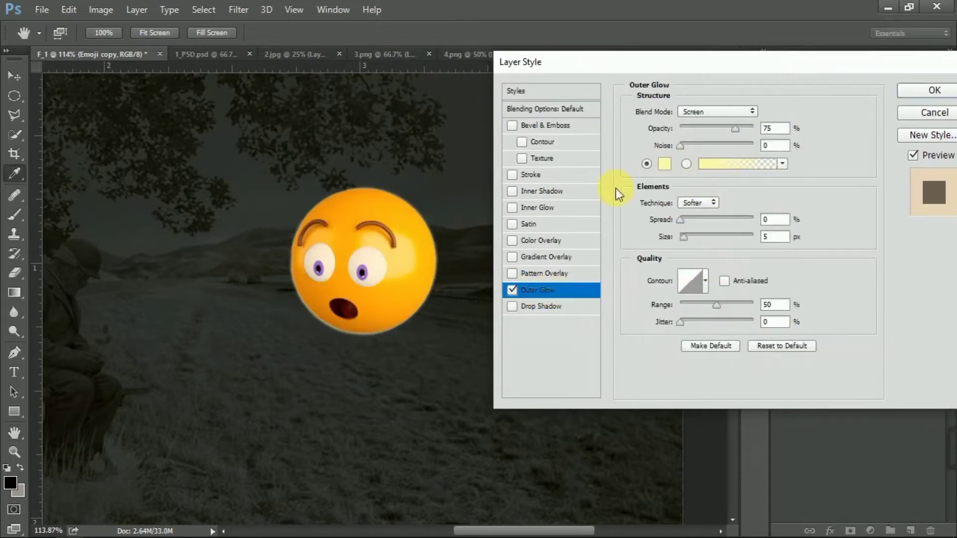
left_click(664, 164)
left_click(412, 267)
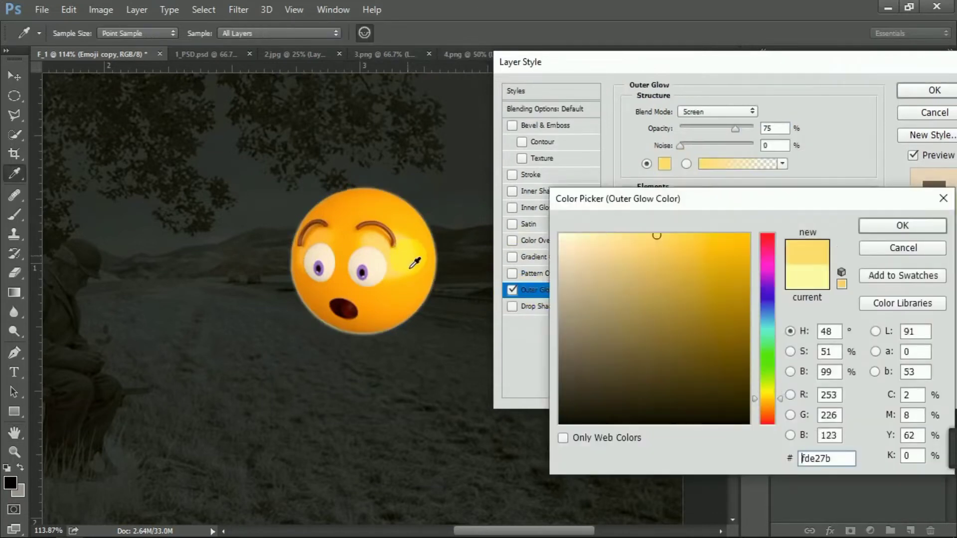
left_click(903, 225)
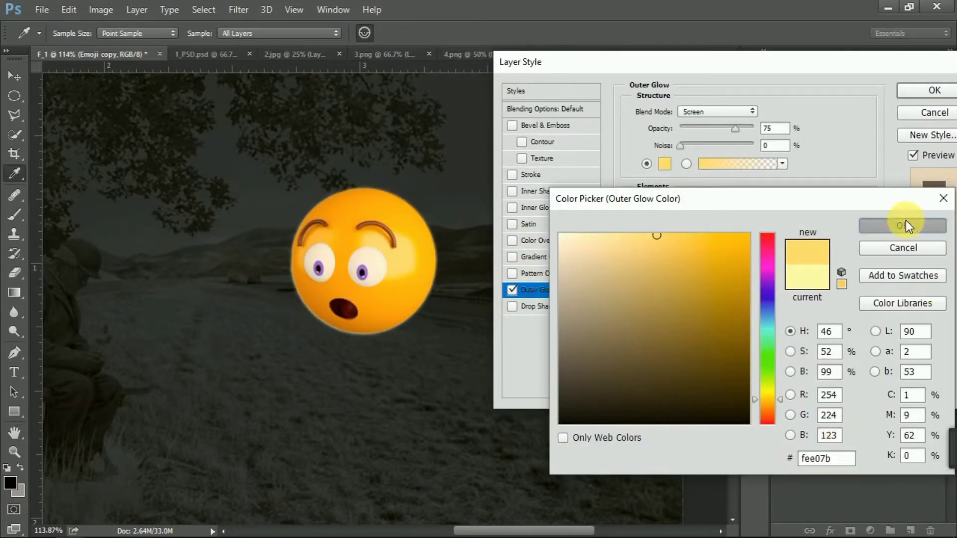
Step: Set the Outer Glow to 100% opacity, 7% spread and a size of 169 px
left_click_drag(686, 220, 714, 237)
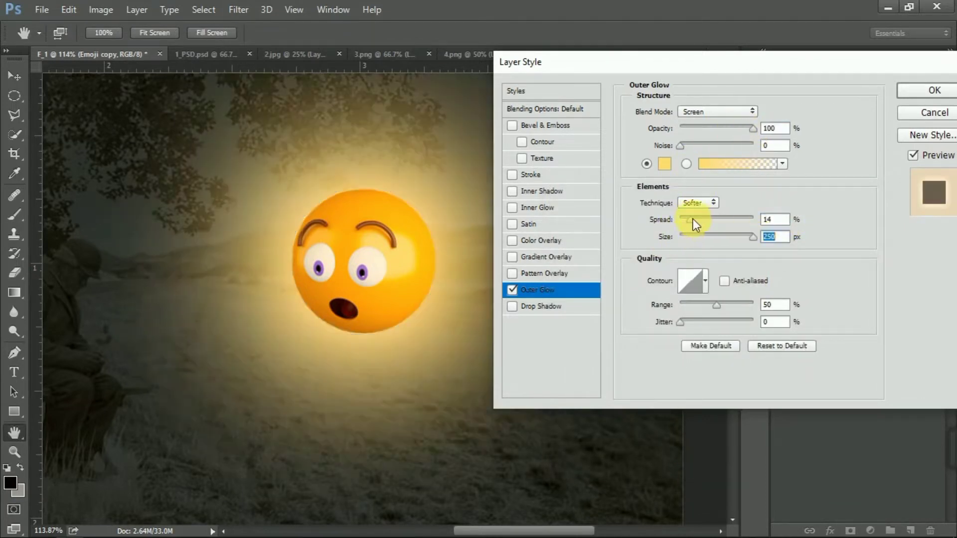
left_click_drag(753, 237, 657, 222)
left_click_drag(714, 236, 731, 247)
mouse_move(681, 219)
left_mouse_down()
mouse_move(693, 221)
mouse_move(681, 223)
left_mouse_up()
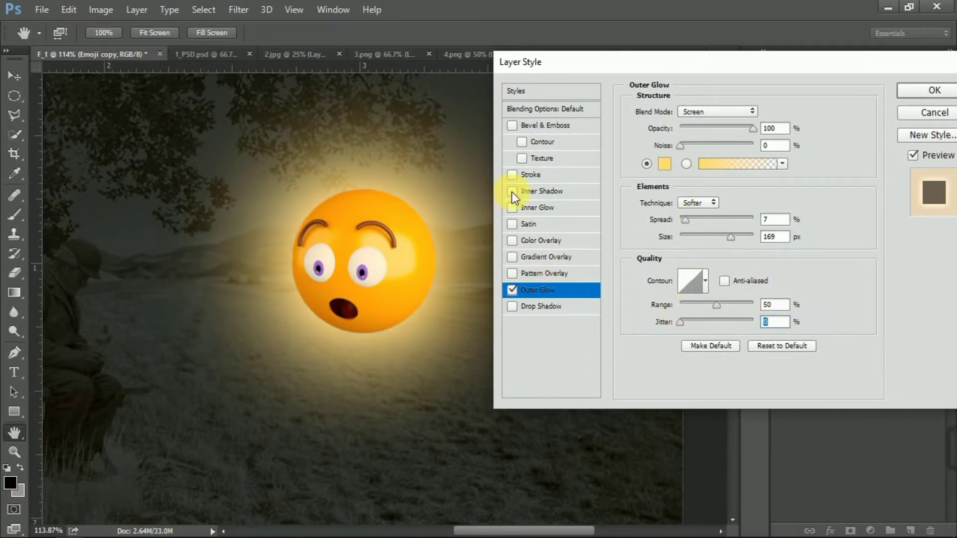
Step: Add an Inner Glow with colour fee07b, 100% opacity, 0% choke and a size of 57 px
left_click(535, 208)
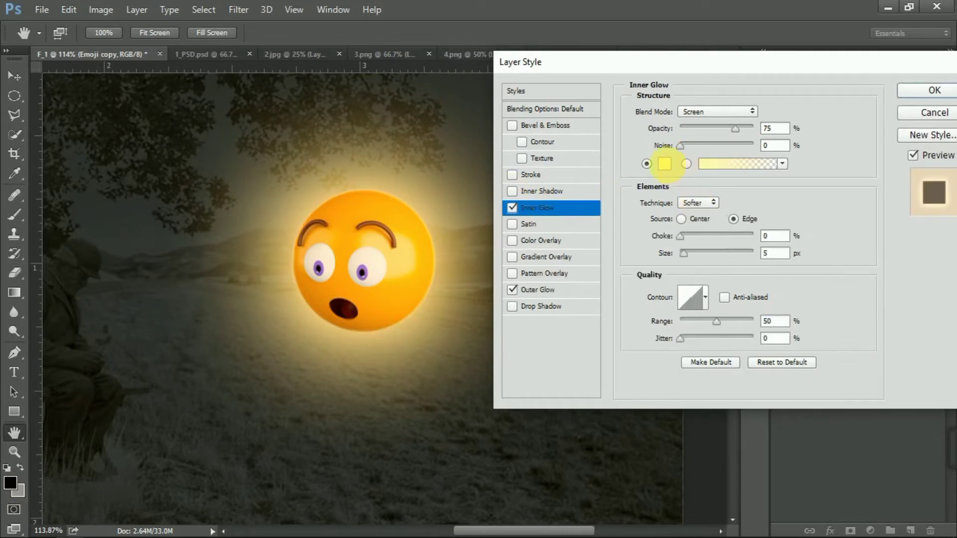
left_click(668, 165)
type("fee07b")
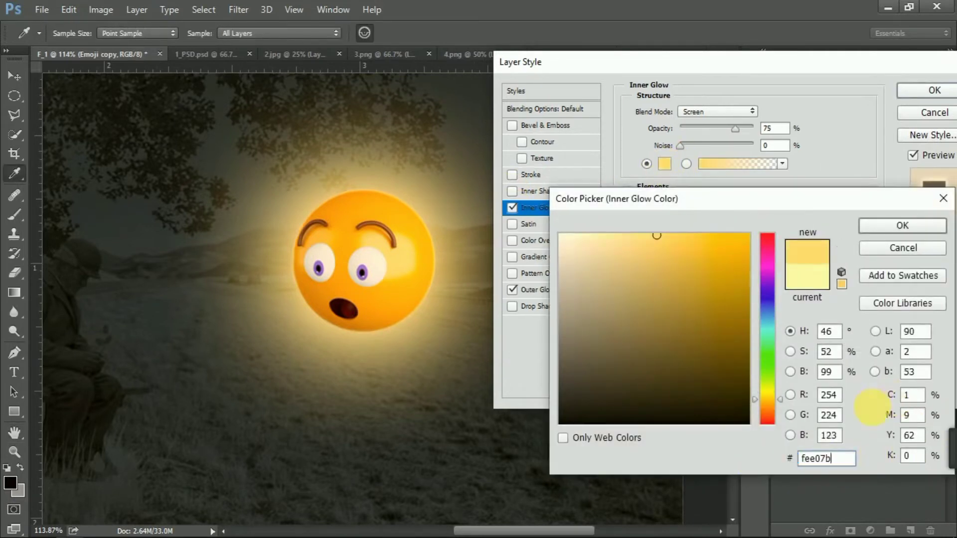
left_click(913, 222)
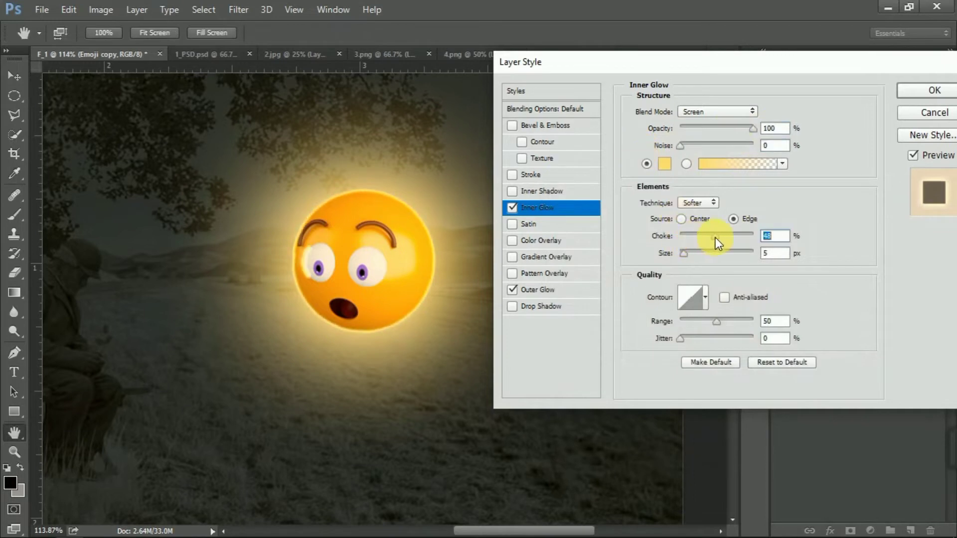
left_click_drag(716, 238, 701, 254)
Step: Try the Lighten, Soft Light, Pin Light and Screen blend modes for the Inner Glow
left_click(708, 112)
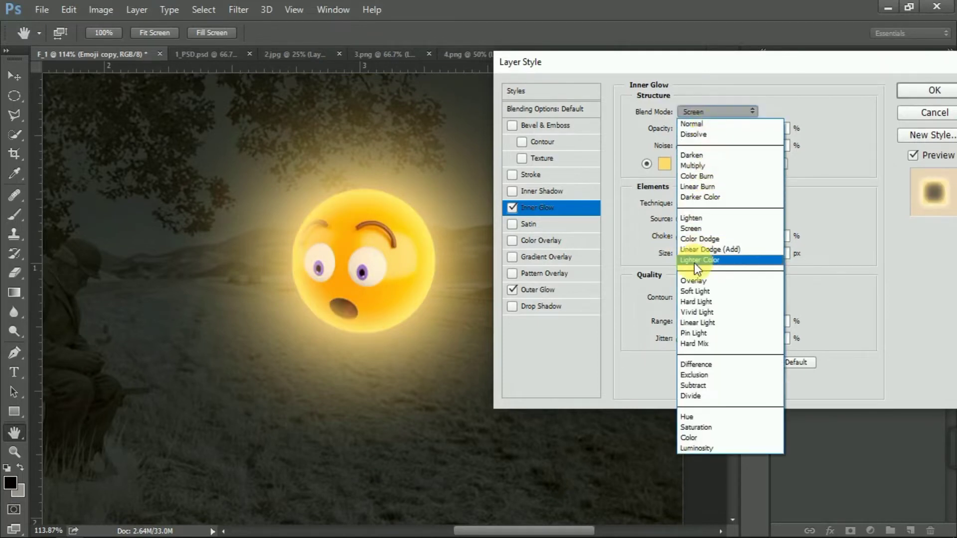
left_click(705, 216)
left_click(699, 114)
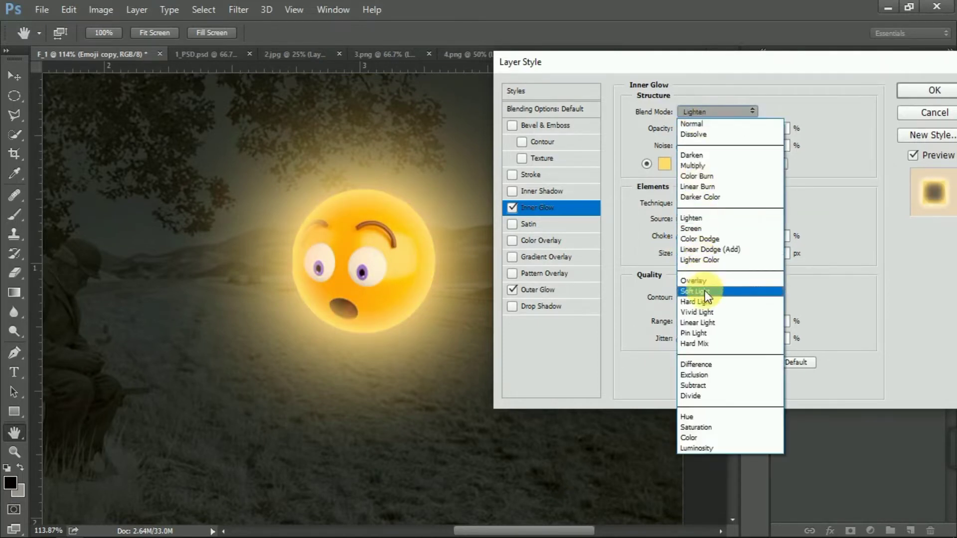
left_click(705, 291)
left_click(719, 113)
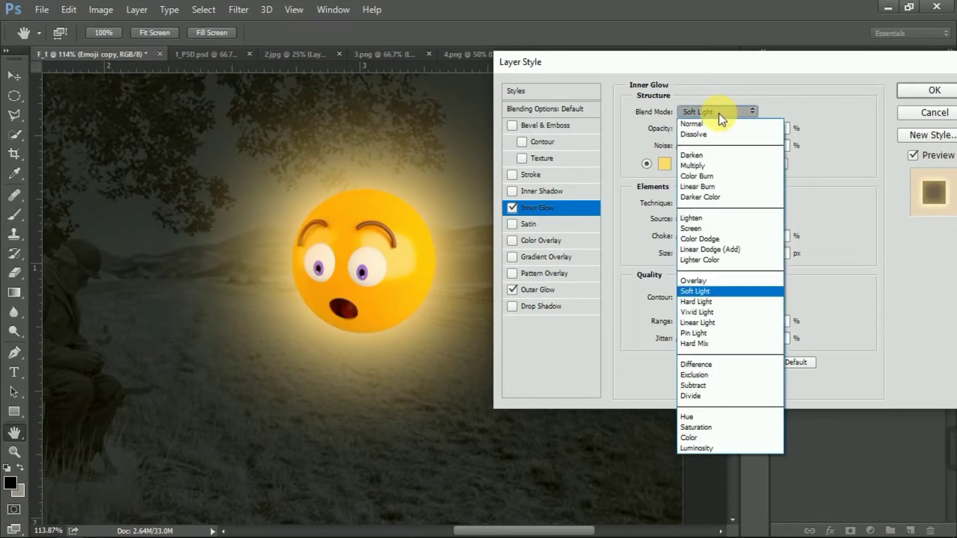
left_click(707, 333)
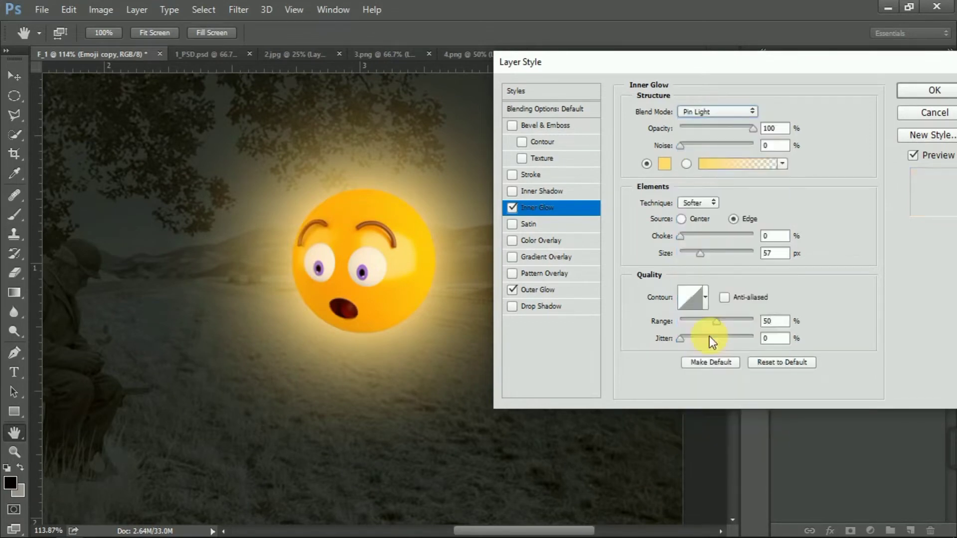
left_click(716, 111)
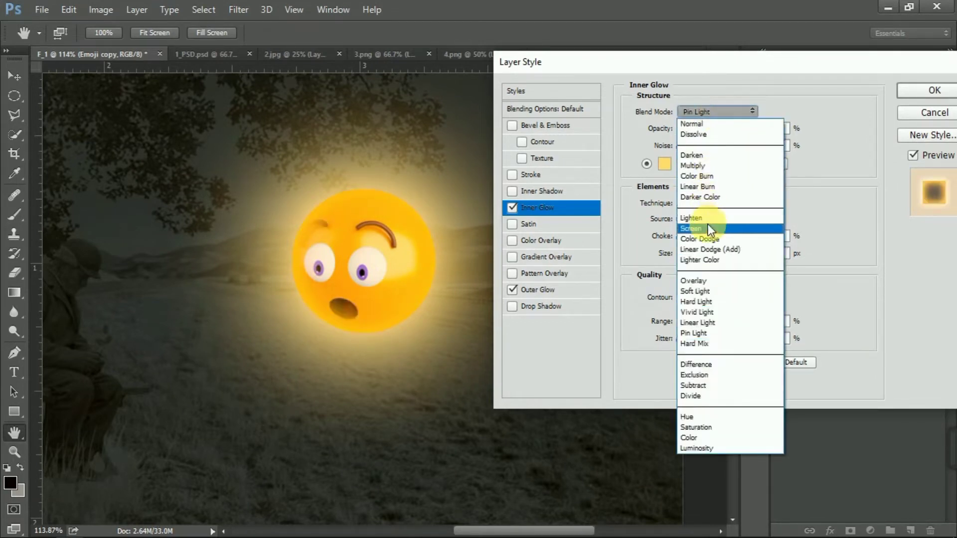
left_click(707, 227)
Step: Try the Multiply, Linear Burn, Darker Color, Lighten and Color Dodge blend modes for the Inner Glow
left_click(717, 113)
left_click(718, 166)
left_click(716, 112)
left_click(705, 185)
left_click(713, 111)
left_click(704, 196)
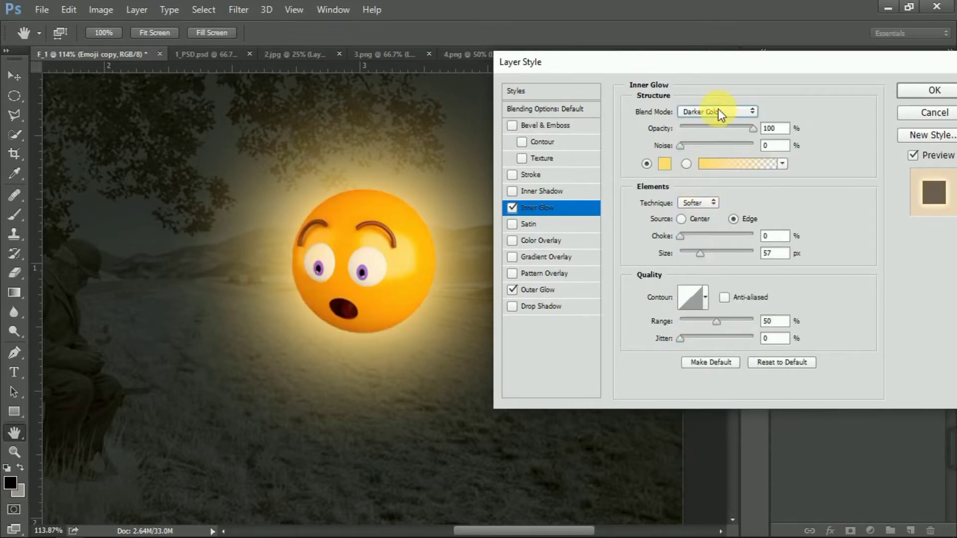
left_click(719, 109)
left_click(712, 216)
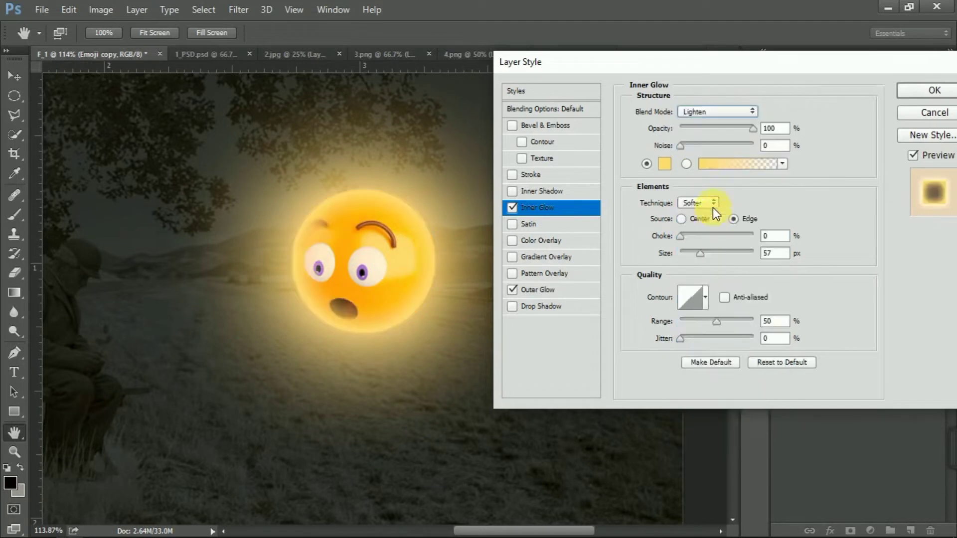
left_click(716, 115)
left_click(704, 239)
Step: Set the Inner Glow to Overlay with slightly reduced opacity, apply the layer style and compare the emoji with the Inner Glow off and on
left_click(718, 113)
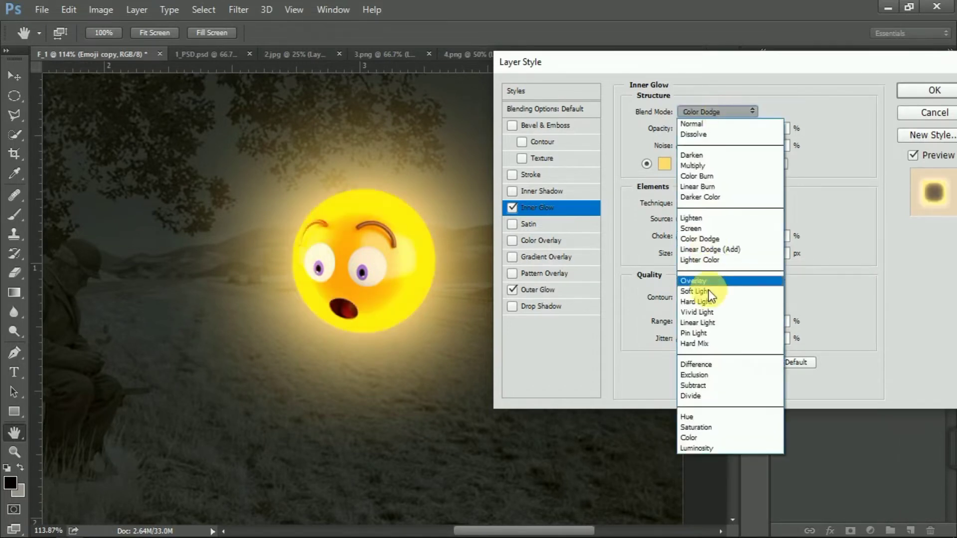
left_click(711, 284)
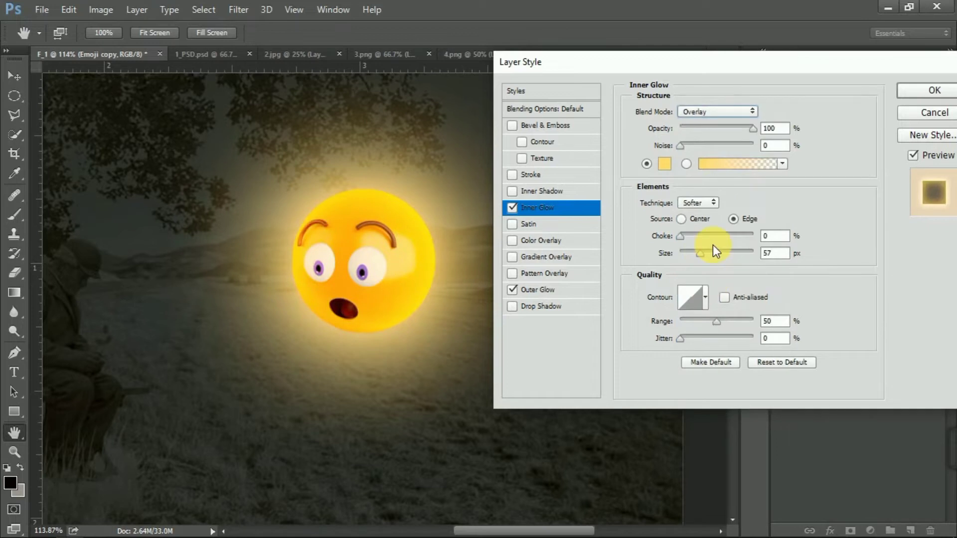
left_click_drag(747, 133, 735, 128)
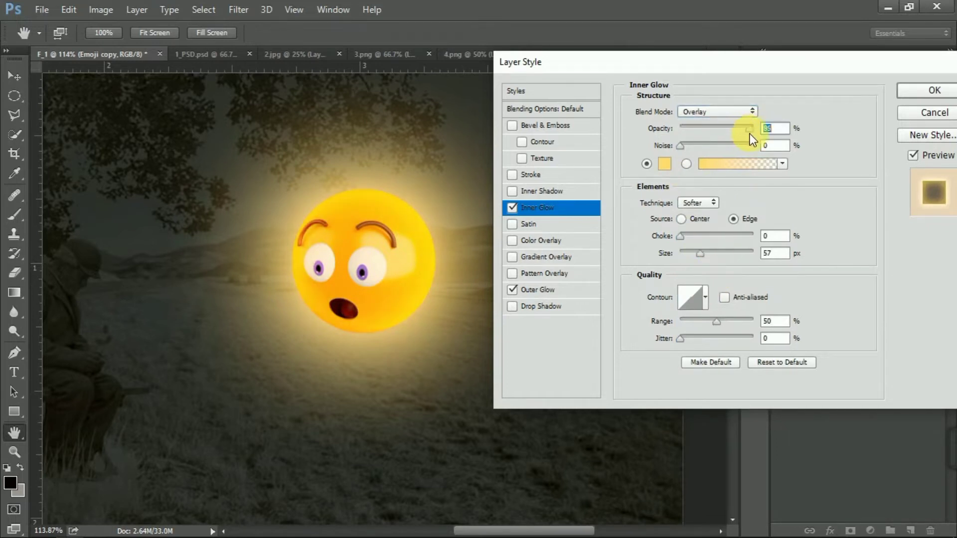
left_click(935, 92)
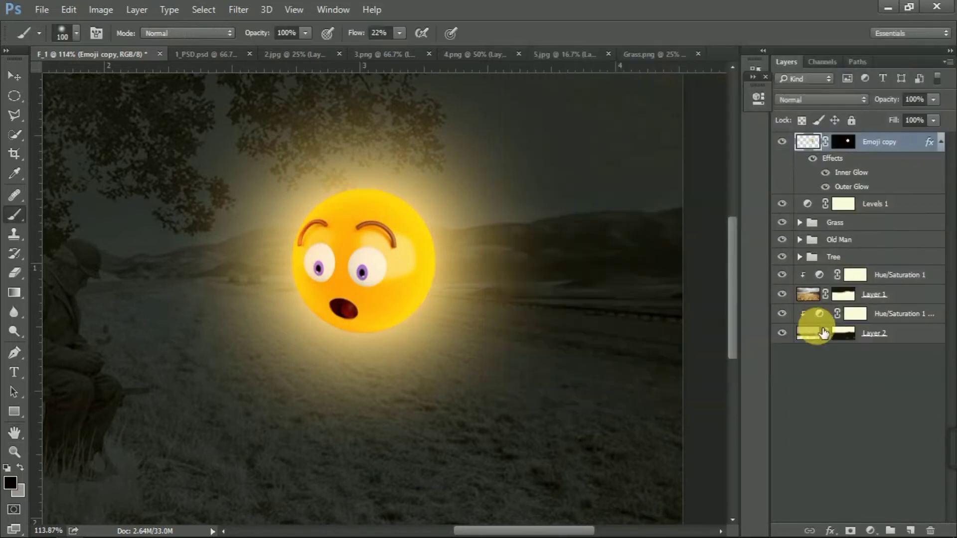
left_click(826, 173)
left_click(826, 173)
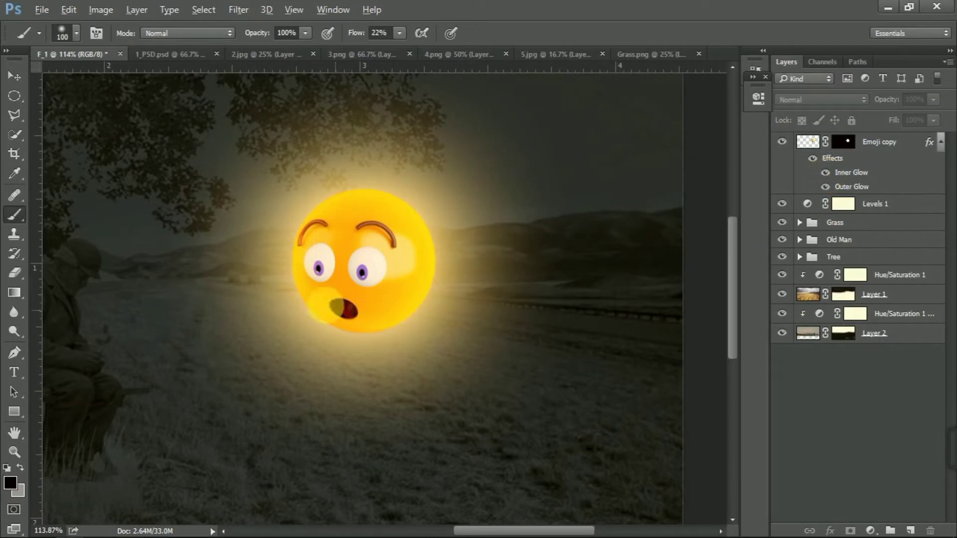
Step: Create a new layer above Emoji copy and clip it to that layer
scroll(432, 321, "down", 5)
scroll(406, 274, "up", 6)
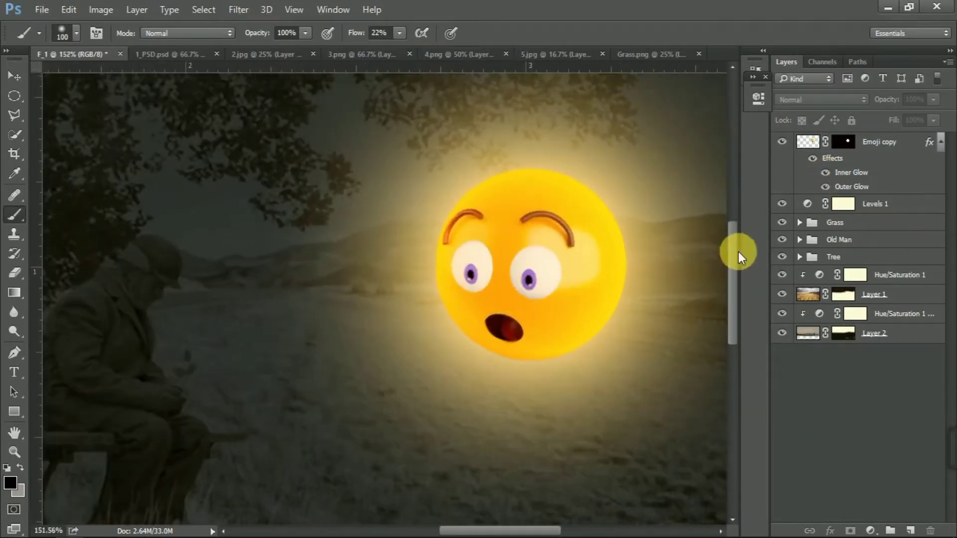
left_click(843, 142)
left_click(911, 530)
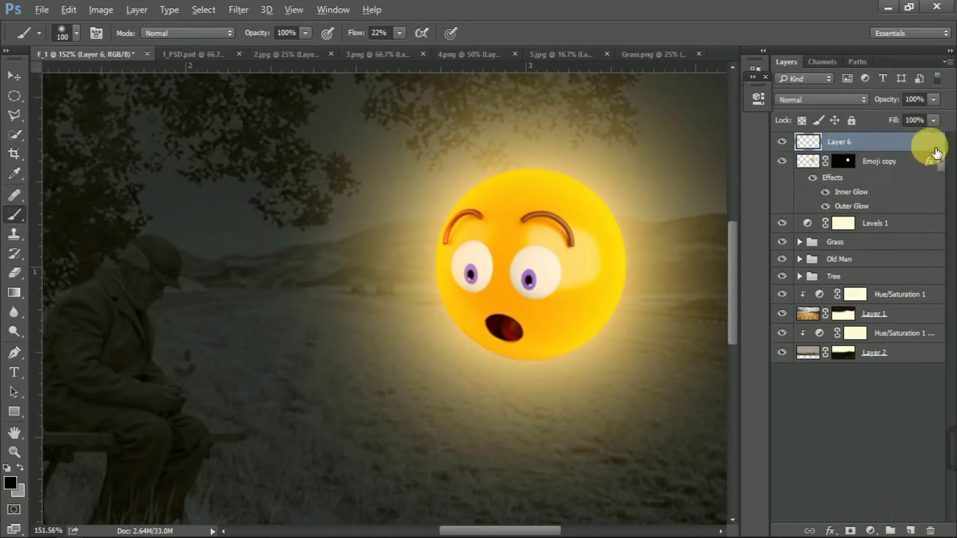
left_click(930, 155, "alt")
Step: With the Gradient tool, add a faint pale radial gradient from below the emoji into its face on Layer 6, undoing unwanted attempts
left_click(18, 291)
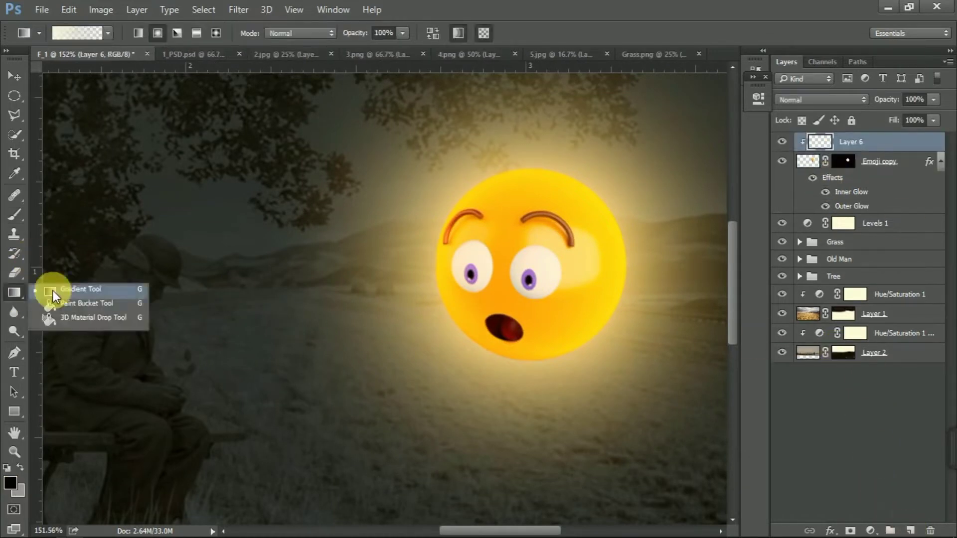
left_click(80, 290)
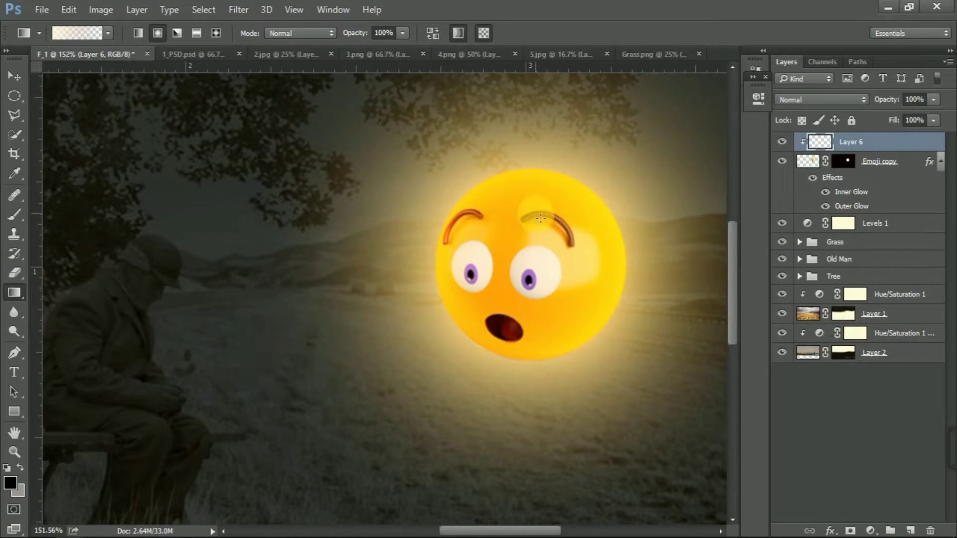
key("ctrl+z")
left_click_drag(485, 483, 546, 213)
left_click_drag(523, 435, 585, 93)
left_click_drag(489, 405, 531, 204)
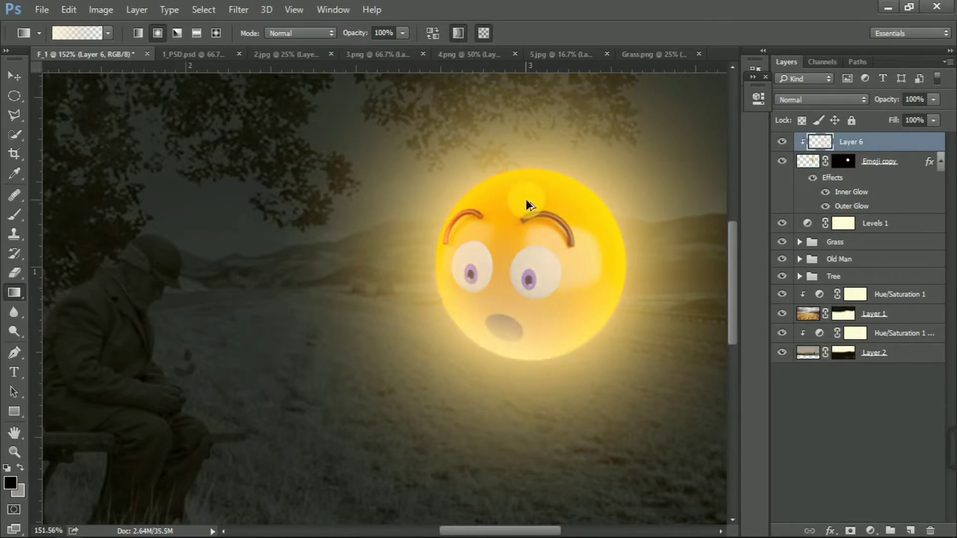
key("ctrl+z")
left_click_drag(438, 406, 518, 229)
key("ctrl+z")
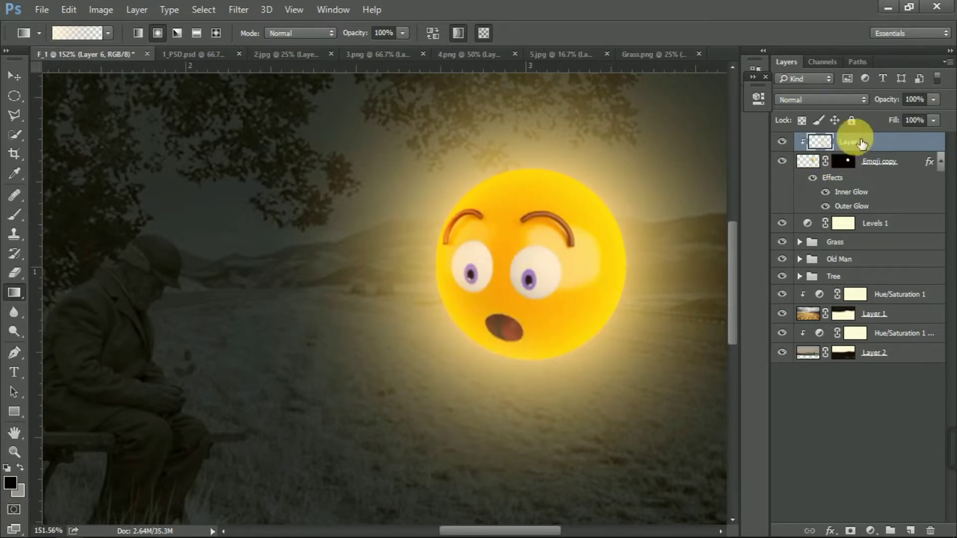
Step: Duplicate the Emoji copy layer together with its glow effects
left_click(883, 167)
key("ctrl+j")
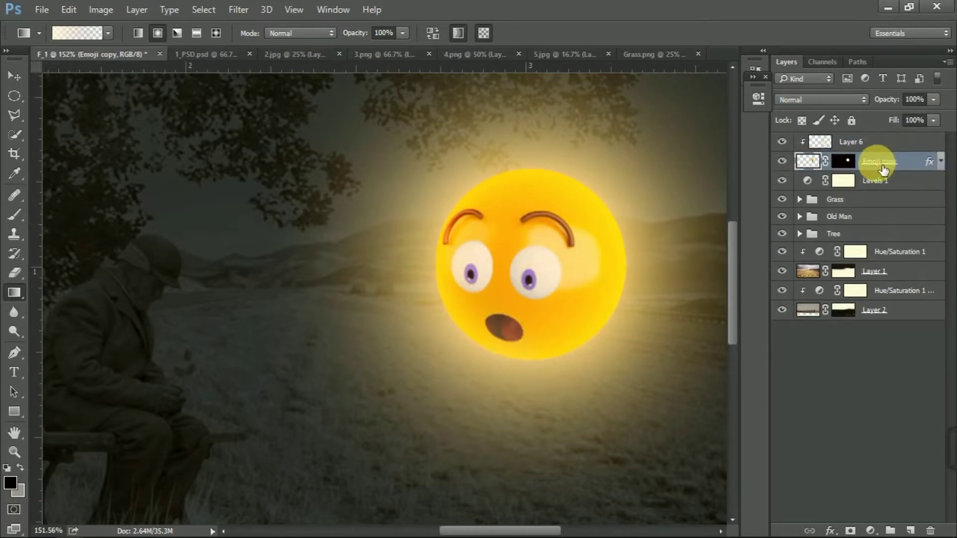
Step: Try to group the two emoji layers while Layer 6 is still clipped, and undo the grouping
left_click(877, 184, "shift")
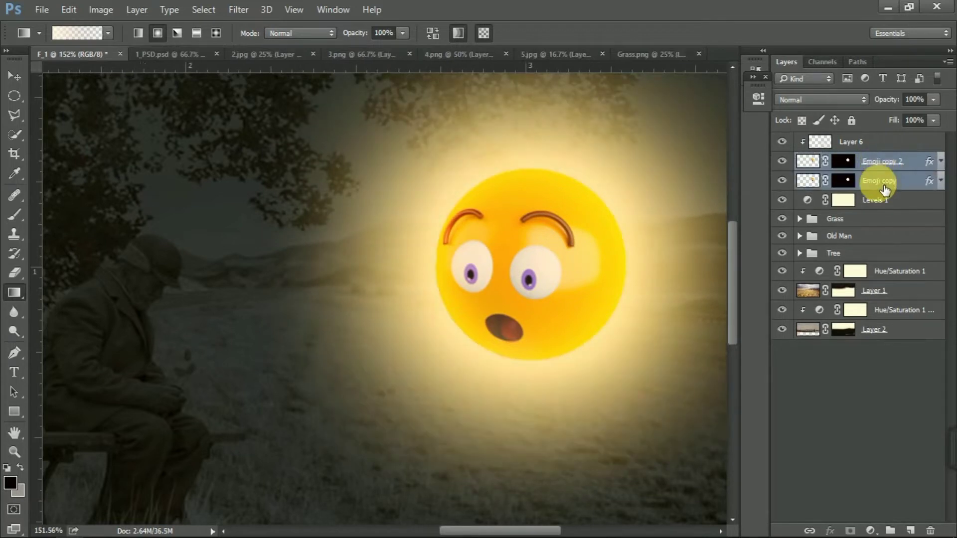
key("ctrl+g")
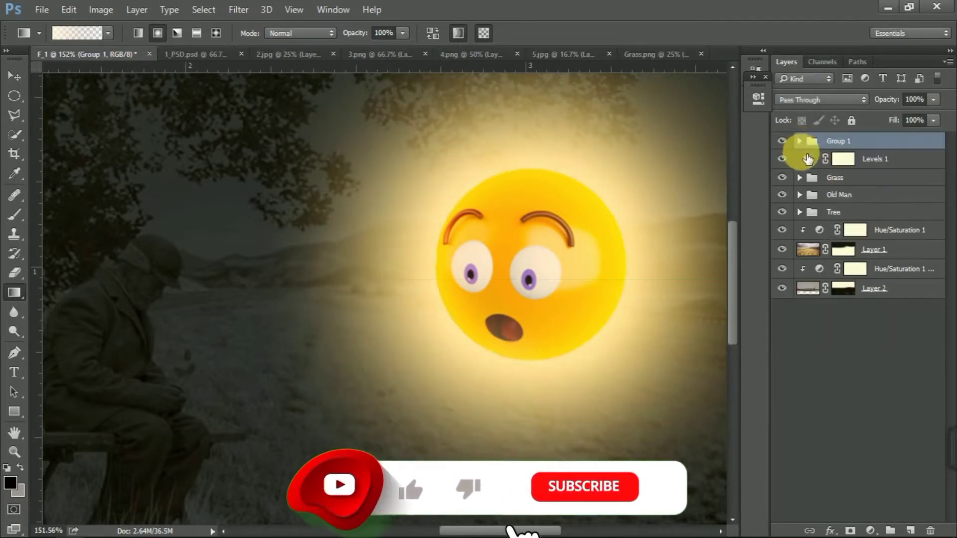
key("ctrl+z")
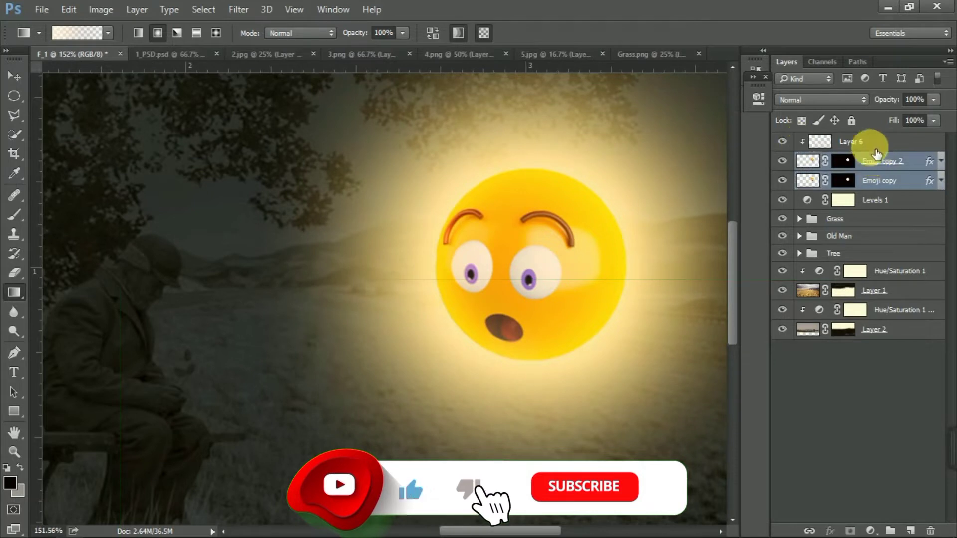
Step: Release the clipping mask on Layer 6
left_click(908, 145)
right_click(908, 144)
left_click(668, 292)
Step: Group the Emoji copy 2 and Emoji copy layers
left_click(882, 161)
left_click(876, 182, "shift")
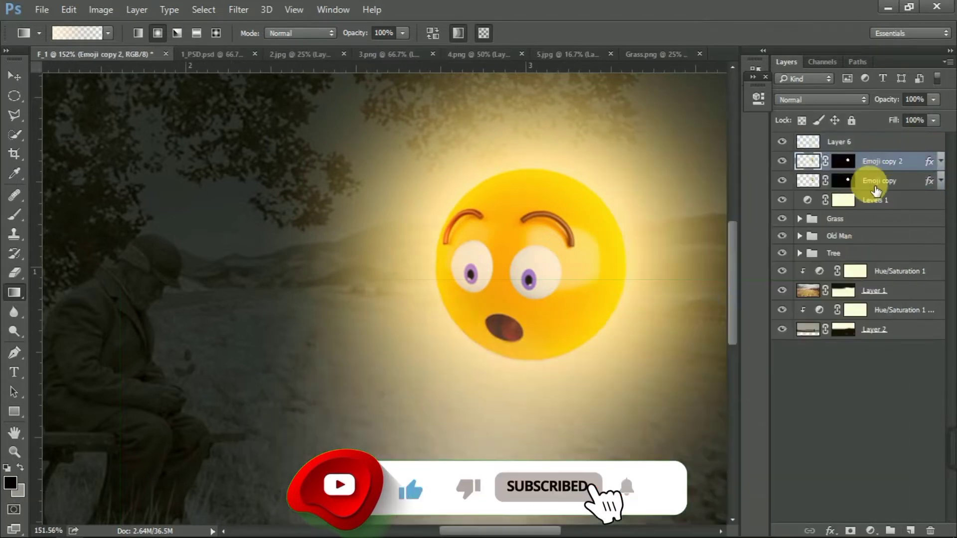
key("ctrl+g")
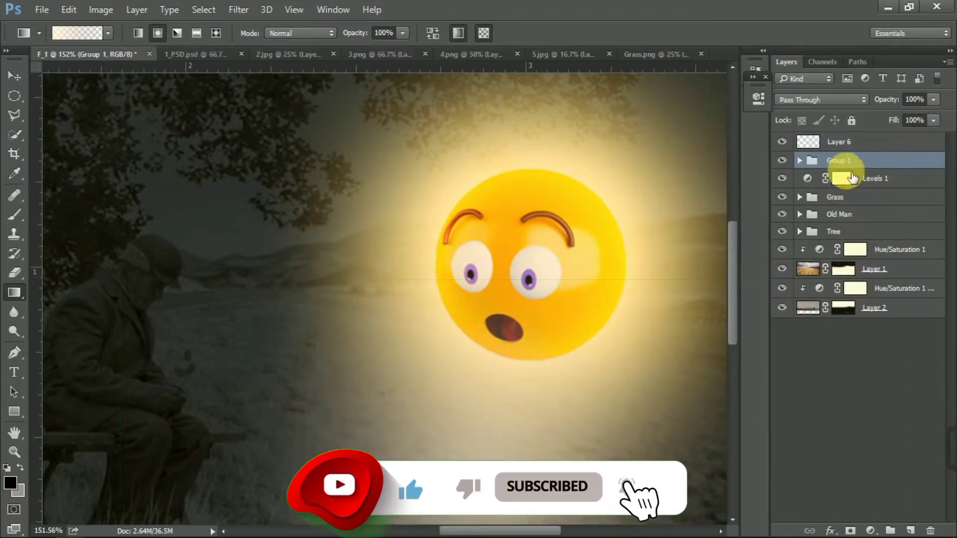
Step: Rename the new group as Emoji and clip Layer 6 to it
double_click(841, 159)
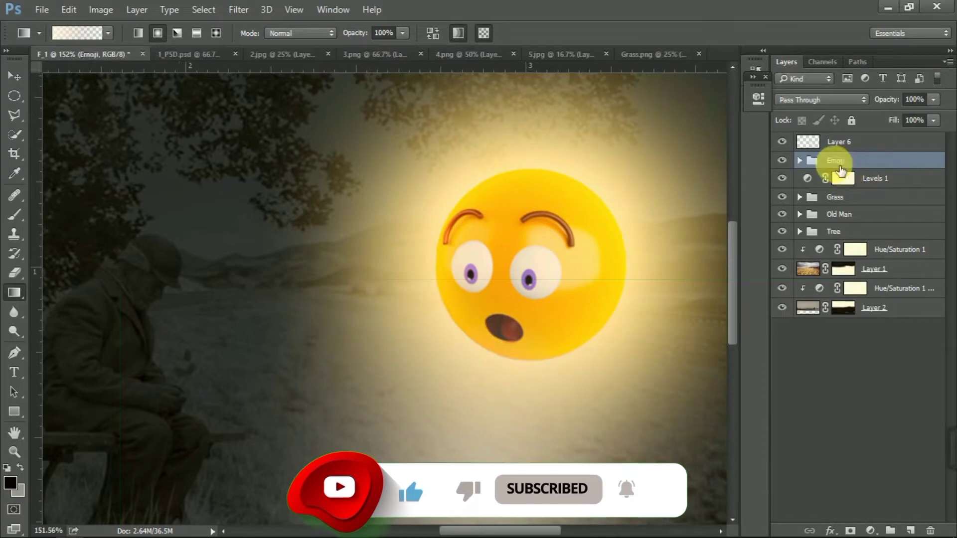
left_click(913, 145)
right_click(912, 145)
left_click(653, 295)
left_click(823, 372)
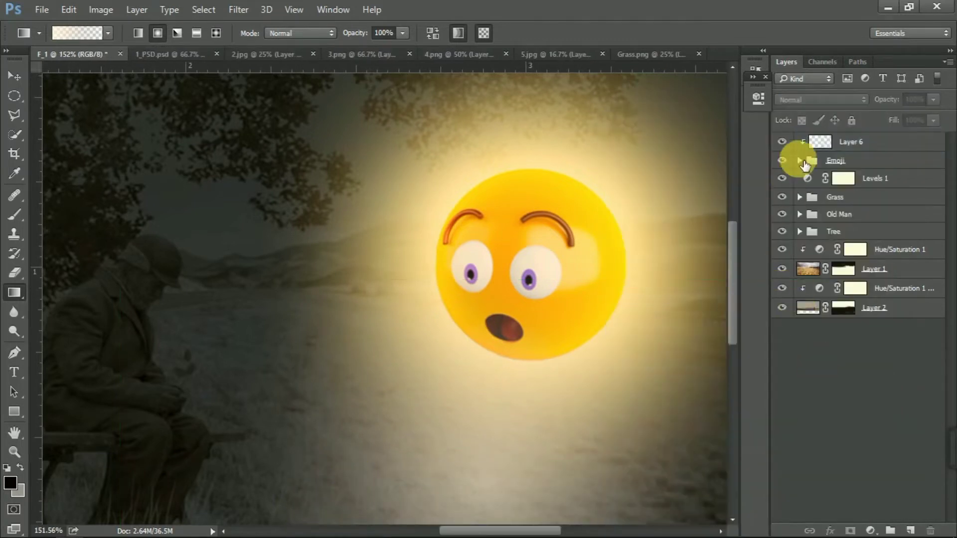
Step: Hide Layer 6 and load the layer mask of Emoji copy 2, inside the Emoji group, as a selection
left_click(781, 142)
left_click(800, 160)
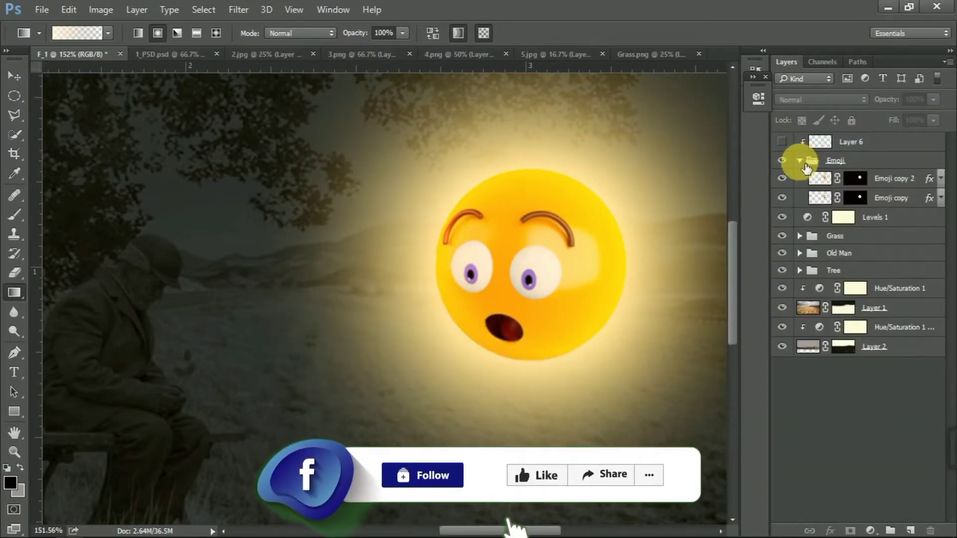
left_click(903, 180)
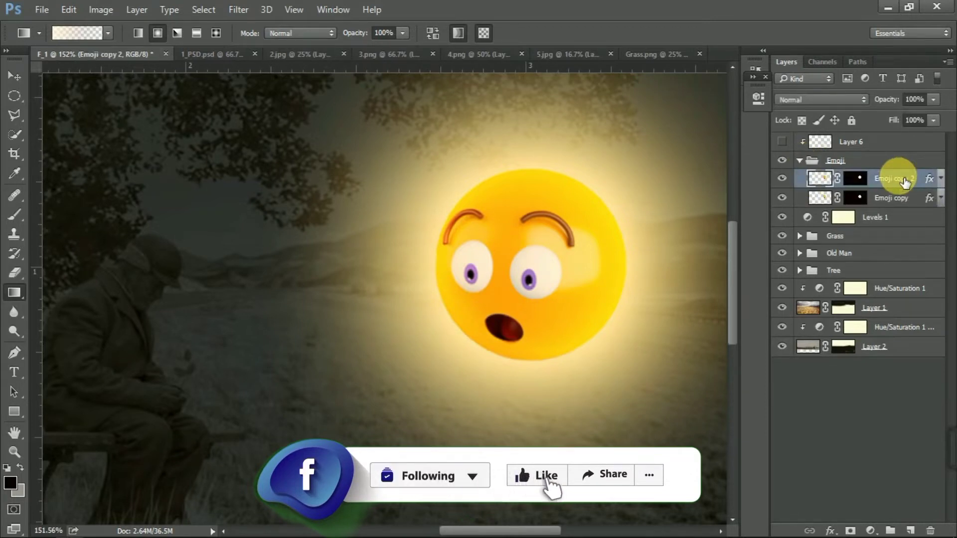
left_click(941, 180)
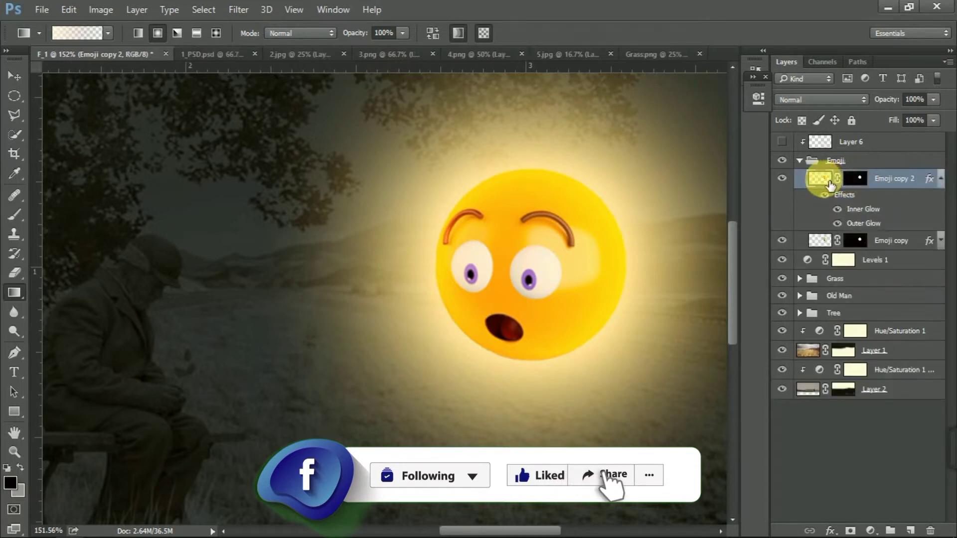
left_click(855, 178)
left_click(858, 181, "ctrl")
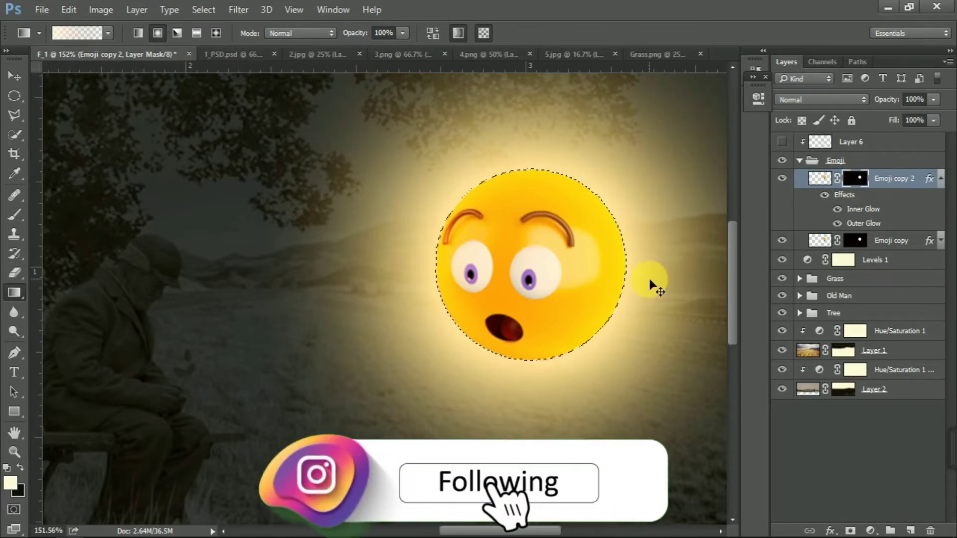
left_click(941, 178)
Step: Try to move Emoji copy 2 upward to Y 255 px with a free transform
key("ctrl+t")
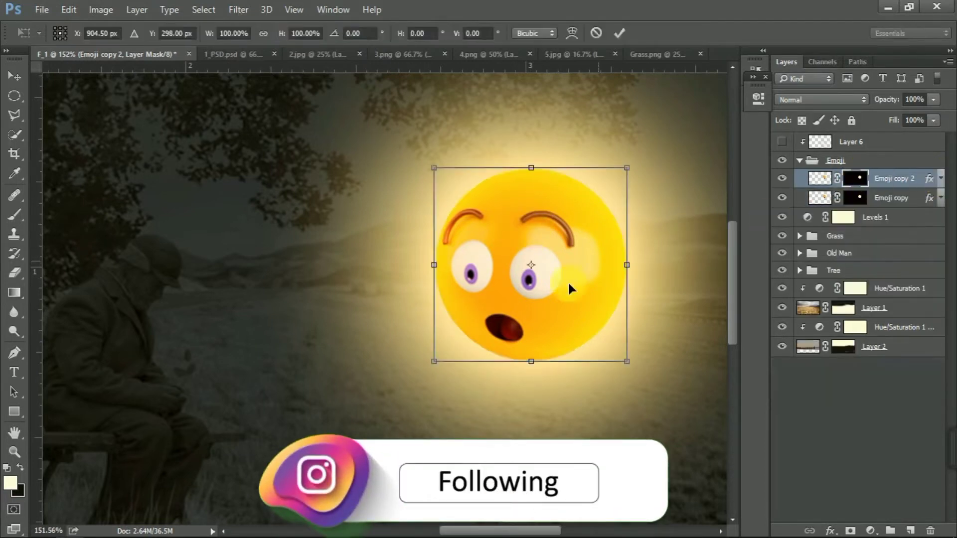
mouse_move(534, 323)
left_mouse_down()
mouse_move(534, 357)
mouse_move(553, 286)
mouse_move(548, 310)
left_mouse_up()
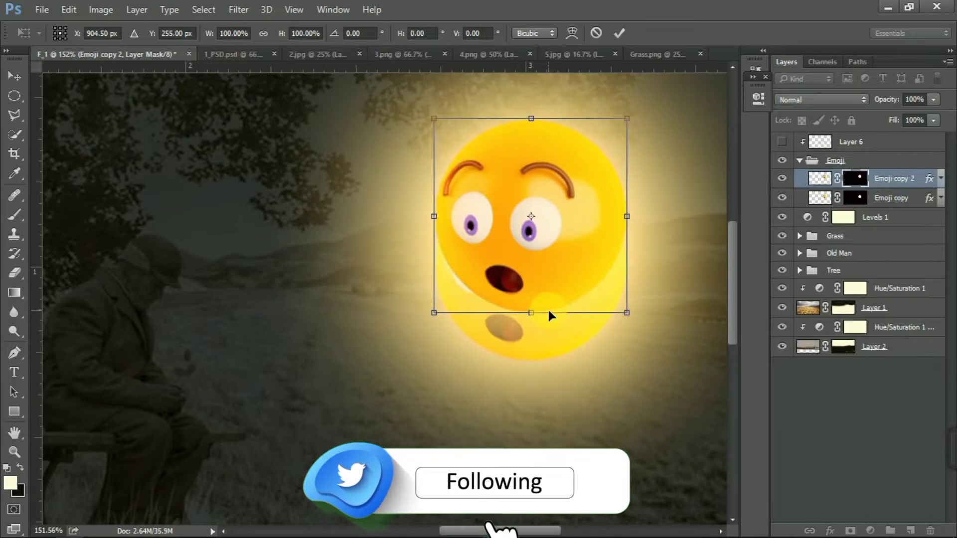
key("Return")
key("g")
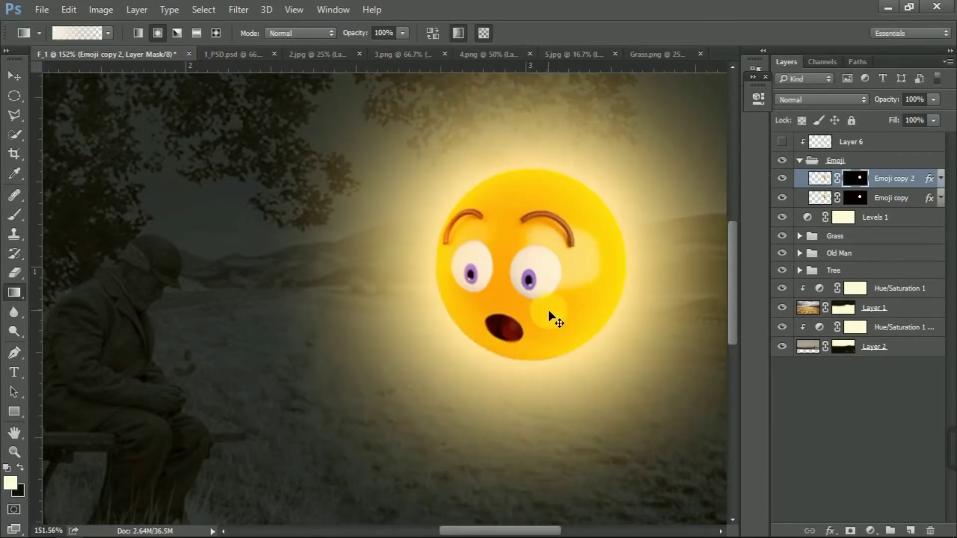
Step: Free-transform Emoji copy 2 and nudge it slightly above the emoji beneath, to about Y 289 px
key("ctrl+t")
key("Down")
key("Down")
key("Down")
key("Down")
key("Down")
key("Down")
key("Up")
key("Up")
key("Up")
key("Up")
key("Up")
key("Up")
key("Up")
key("Up")
key("Up")
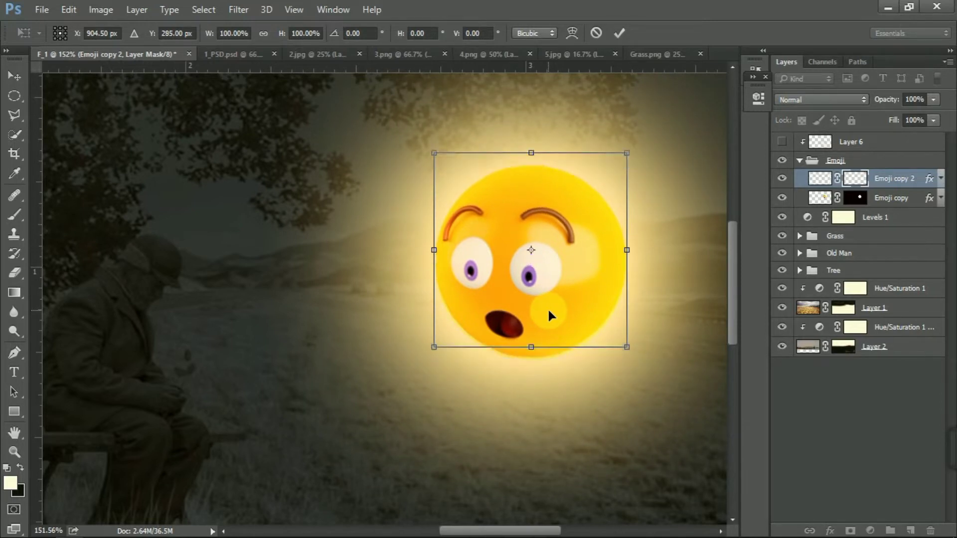
key("Down")
key("Down")
key("Down")
key("Down")
key("Down")
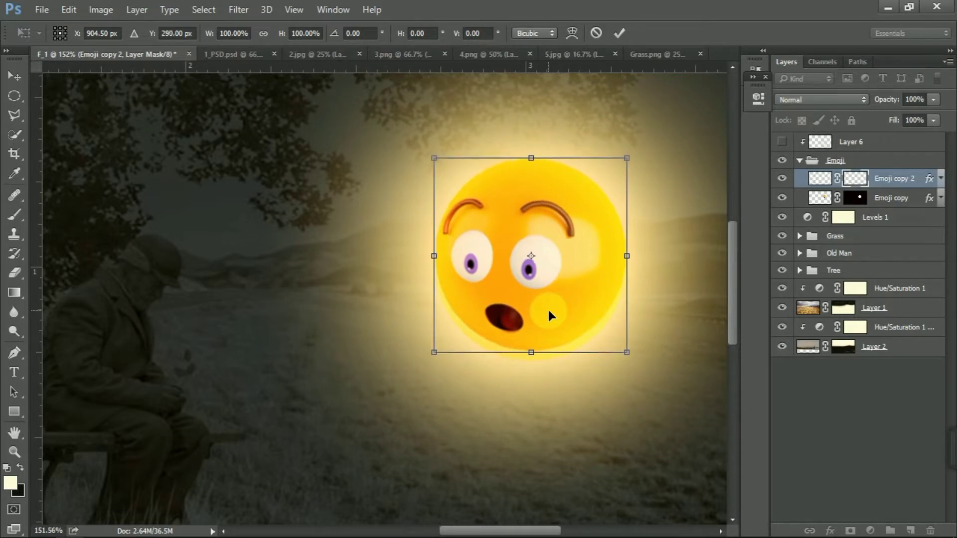
key("Return")
key("g")
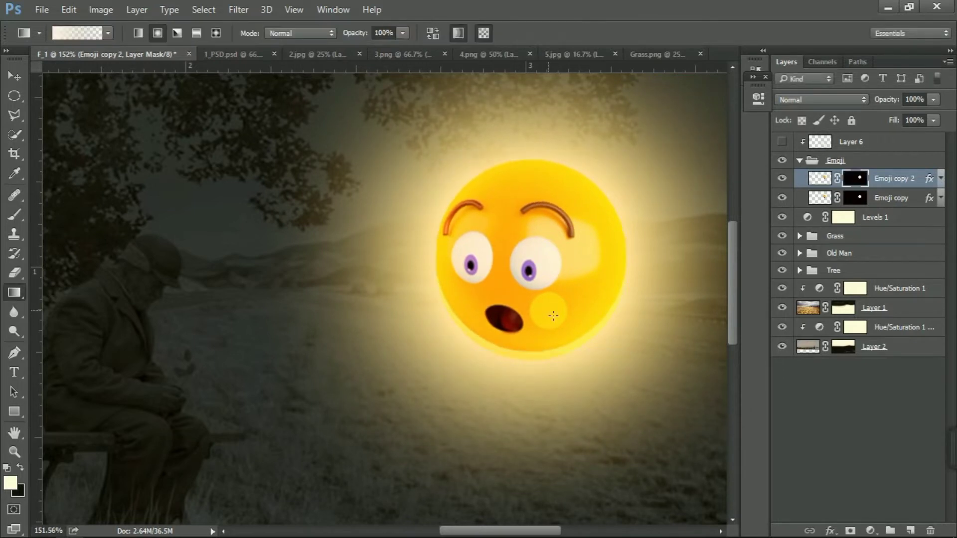
Step: Nudge Emoji copy 2 back down to about Y 295 px, leaving only a thin rim of the lower emoji
scroll(551, 322, "up", 3)
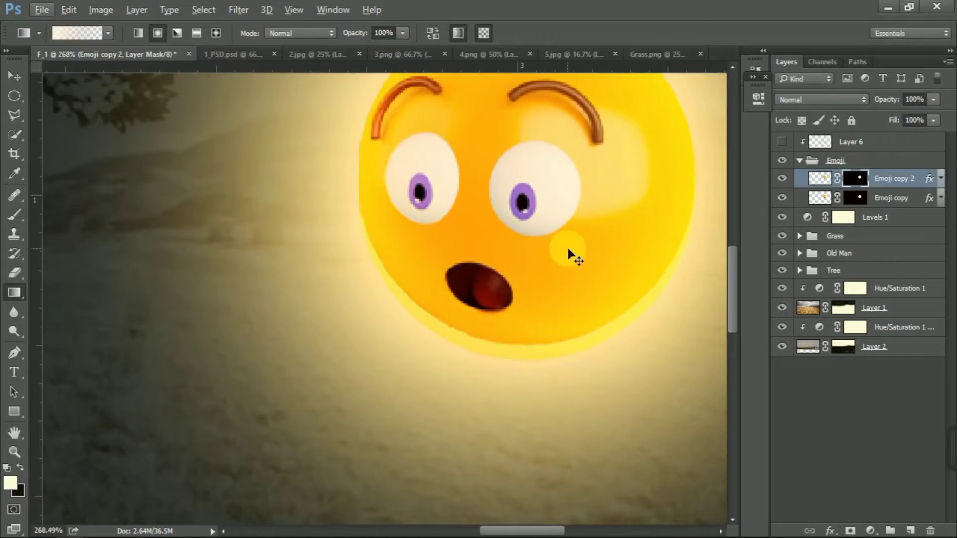
key("ctrl+t")
key("Down")
key("Down")
key("Down")
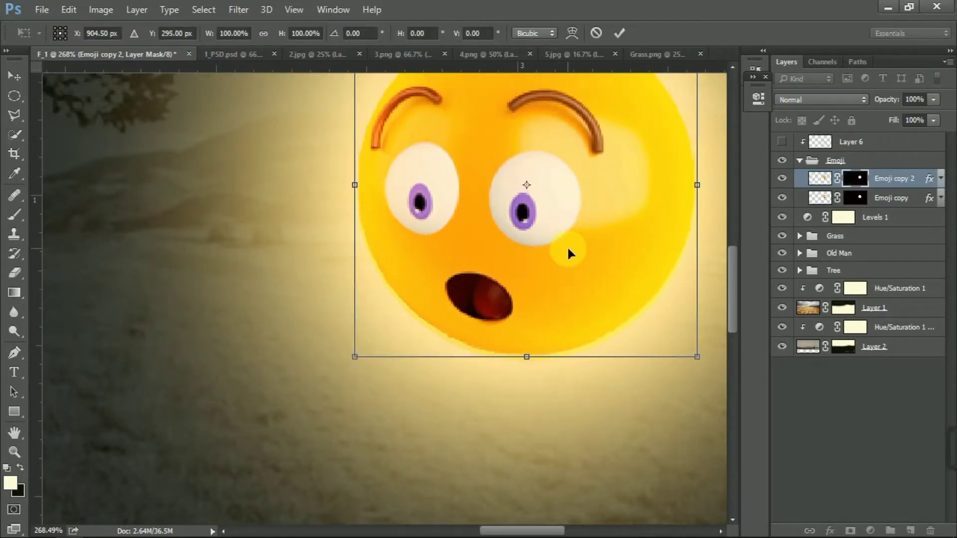
key("Return")
key("g")
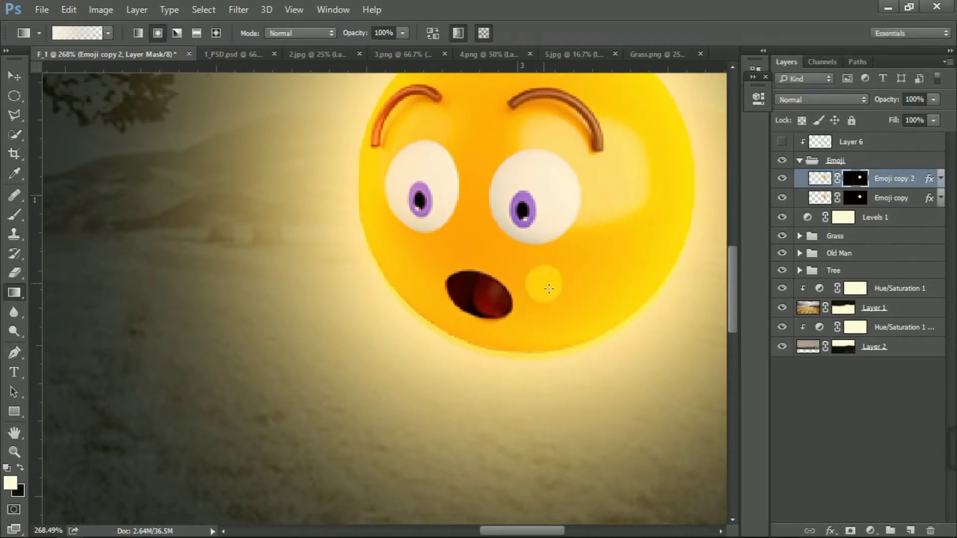
Step: Paint black along the emoji's lower rim on the Emoji copy 2 mask with a 15 px brush at 49% flow
scroll(520, 362, "up", 1)
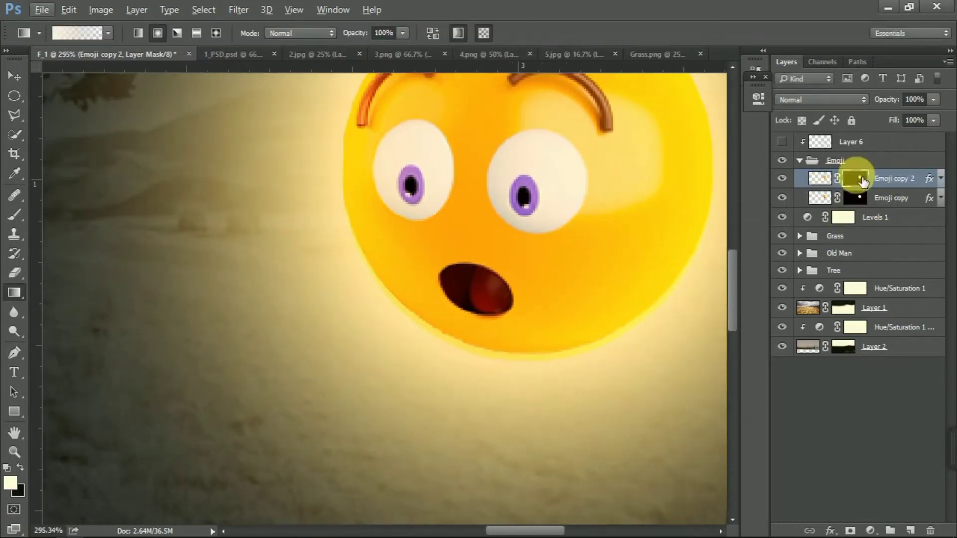
left_click(14, 214)
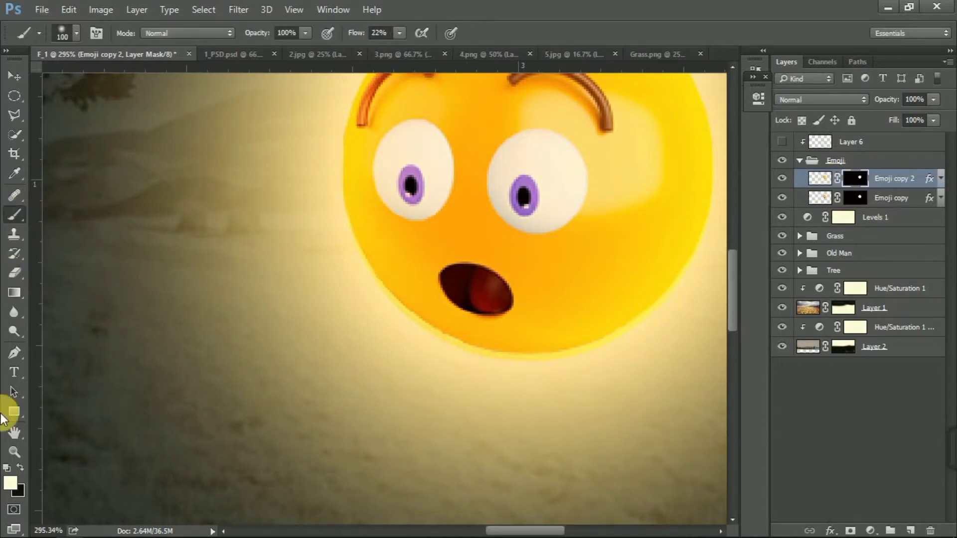
key("bracketleft")
key("bracketleft")
key("bracketleft")
key("bracketleft")
key("bracketleft")
key("bracketleft")
key("bracketleft")
key("bracketleft")
key("bracketleft")
key("bracketleft")
key("bracketleft")
key("bracketleft")
key("bracketleft")
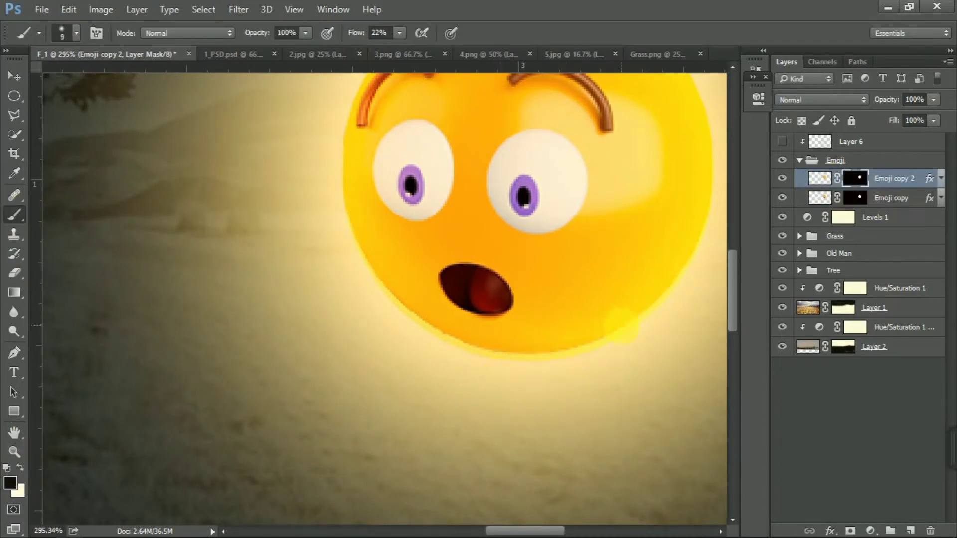
key("bracketright")
key("bracketright")
right_click(626, 311)
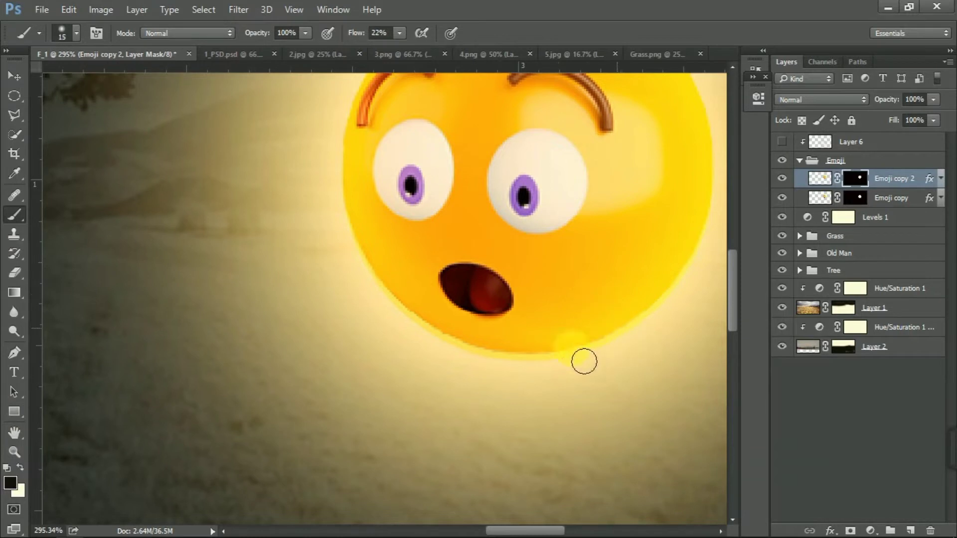
right_click(616, 345)
left_click_drag(349, 31, 376, 31)
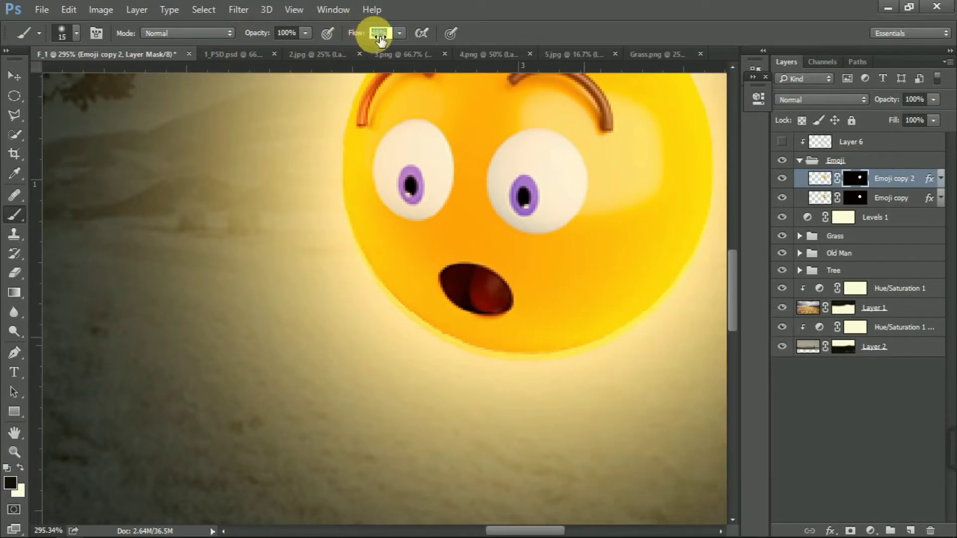
mouse_move(546, 369)
left_mouse_down()
mouse_move(517, 361)
mouse_move(586, 363)
mouse_move(469, 359)
mouse_move(395, 302)
mouse_move(466, 349)
mouse_move(489, 347)
mouse_move(433, 335)
mouse_move(408, 310)
mouse_move(469, 352)
mouse_move(443, 342)
left_mouse_up()
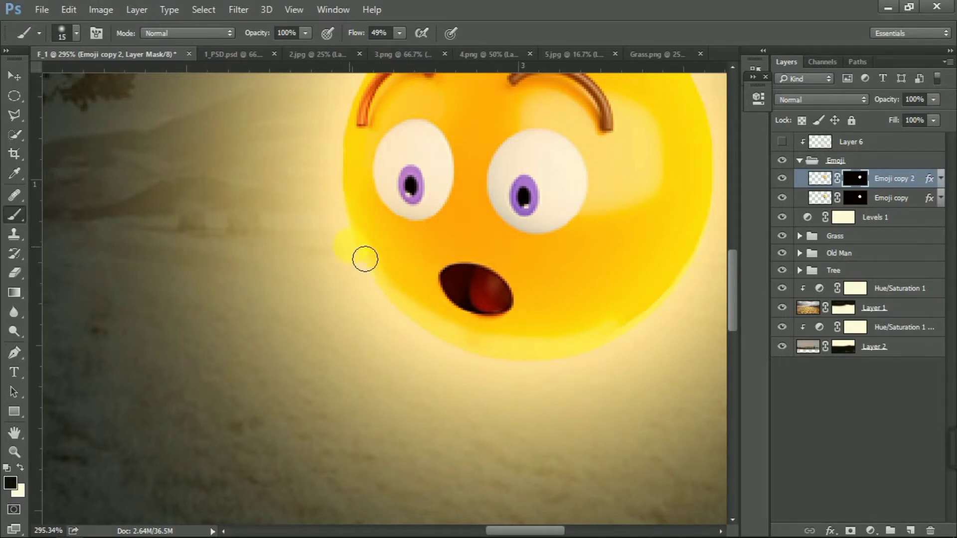
mouse_move(685, 290)
left_mouse_down()
mouse_move(622, 339)
mouse_move(593, 340)
left_mouse_up()
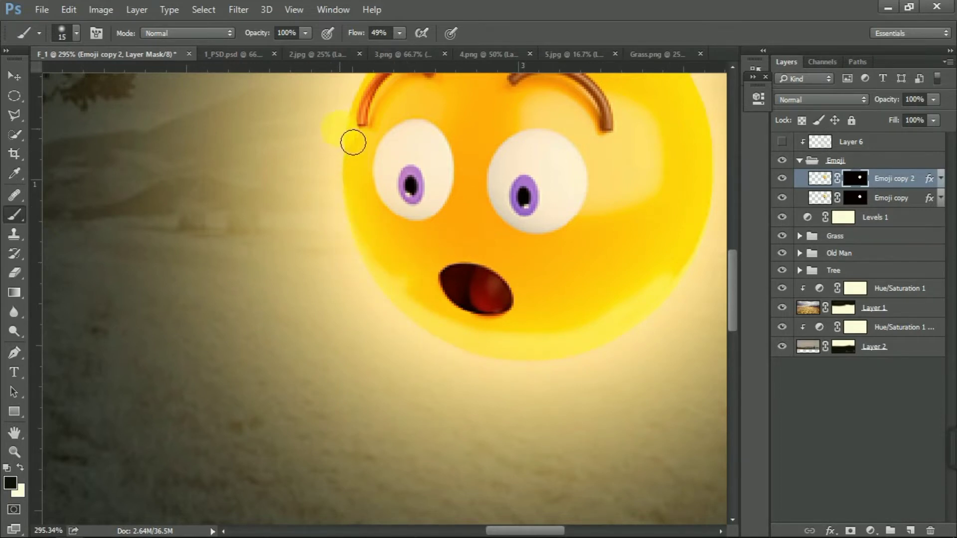
Step: Raise the brush flow to 100% and paint more black on the mask along the emoji's lower left and lower right edge
left_click_drag(355, 31, 406, 31)
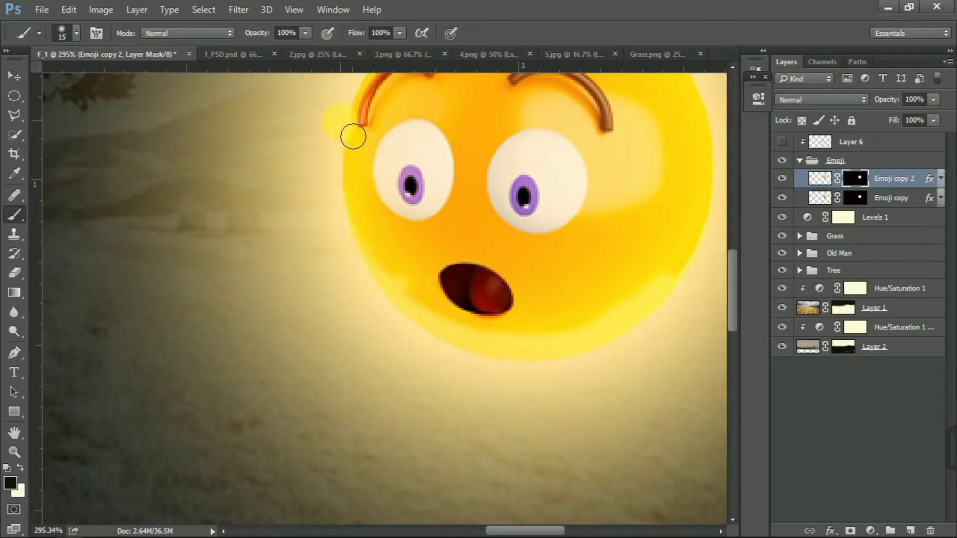
key("ctrl+0")
scroll(517, 331, "up", 5)
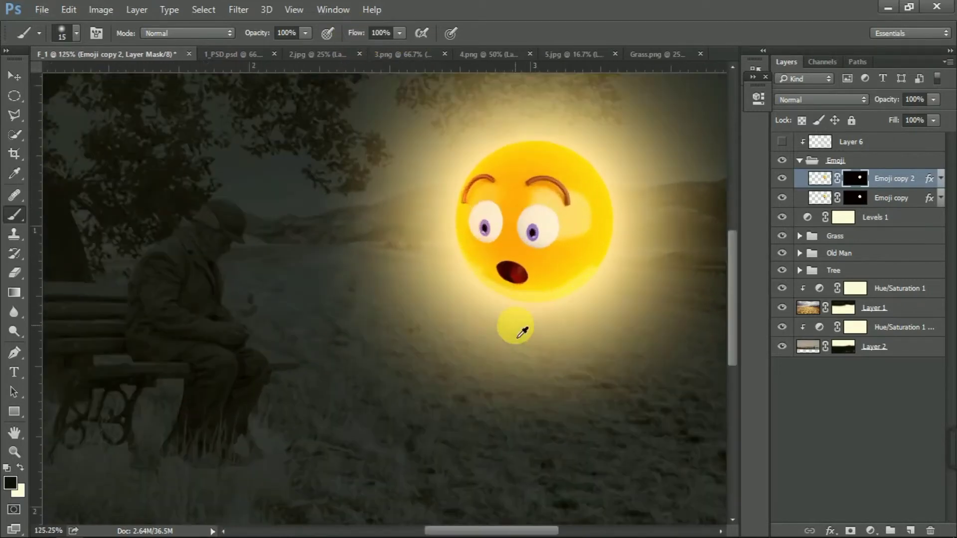
scroll(472, 283, "up", 4)
left_click_drag(509, 301, 486, 280)
left_click_drag(503, 311, 498, 299)
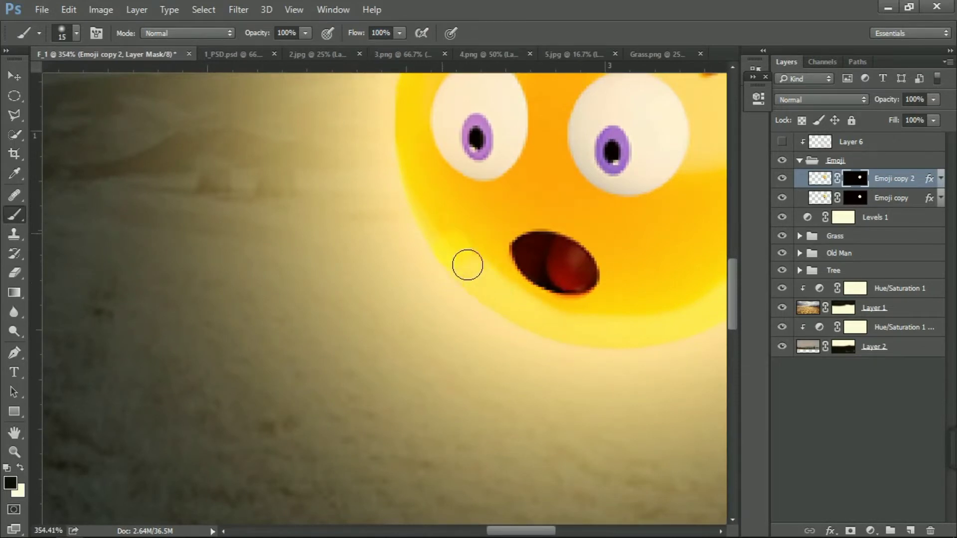
scroll(458, 257, "down", 4)
scroll(453, 252, "up", 1)
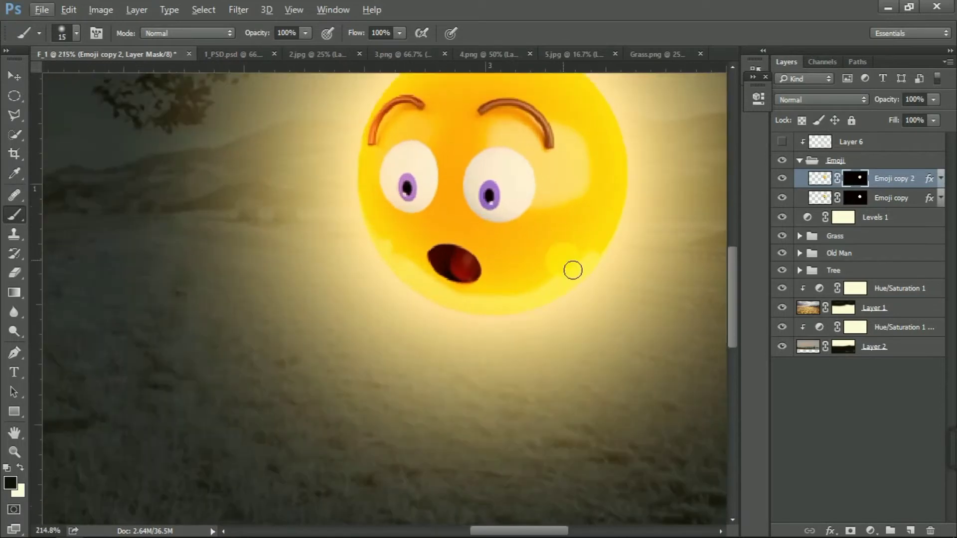
left_click_drag(494, 306, 589, 272)
Step: Try a black dab with a 60 px brush at 100% flow on the Emoji copy 2 mask, near the emoji's right edge
left_click_drag(890, 109, 903, 100)
left_click(880, 197)
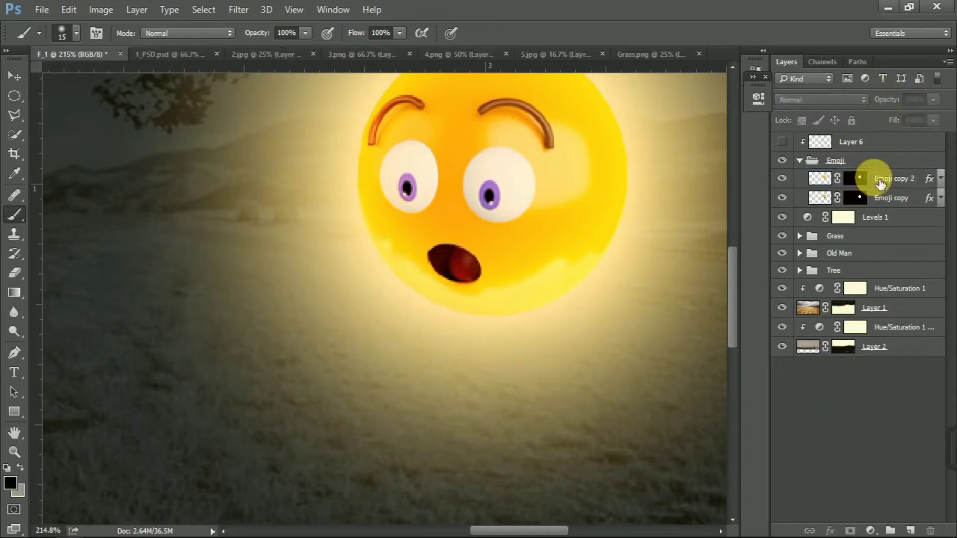
scroll(530, 277, "down", 4)
scroll(568, 250, "up", 4)
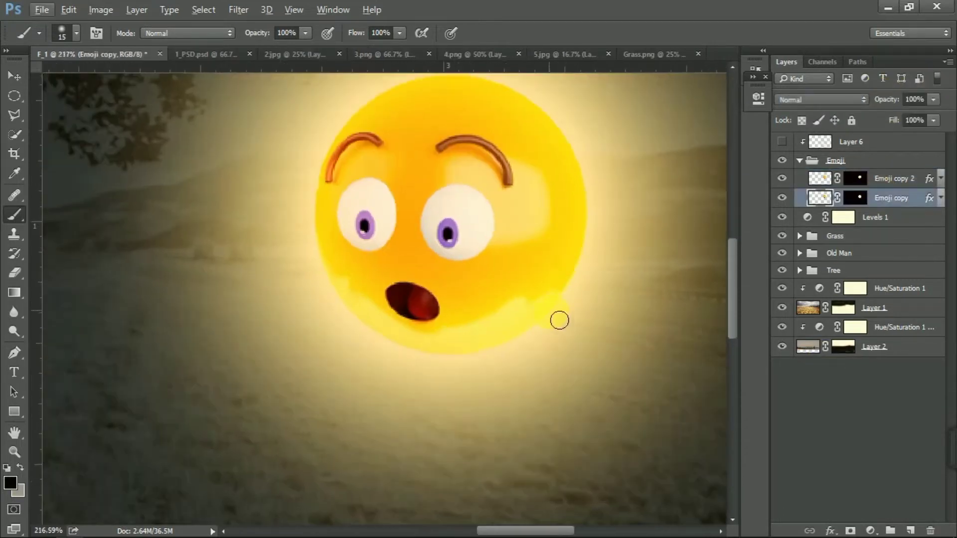
left_click(855, 178)
key("]")
key("]")
key("]")
key("]")
key("]")
key("]")
key("]")
key("]")
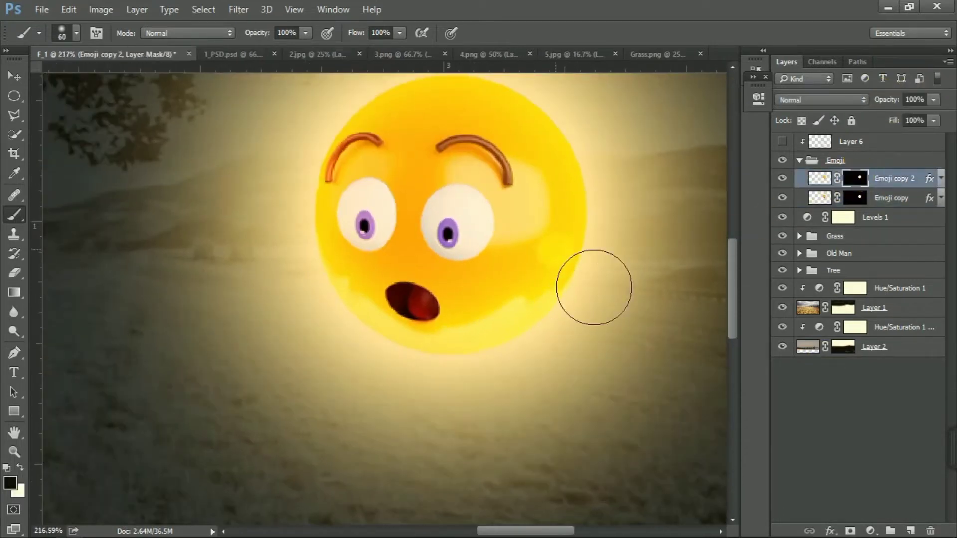
left_click(543, 249)
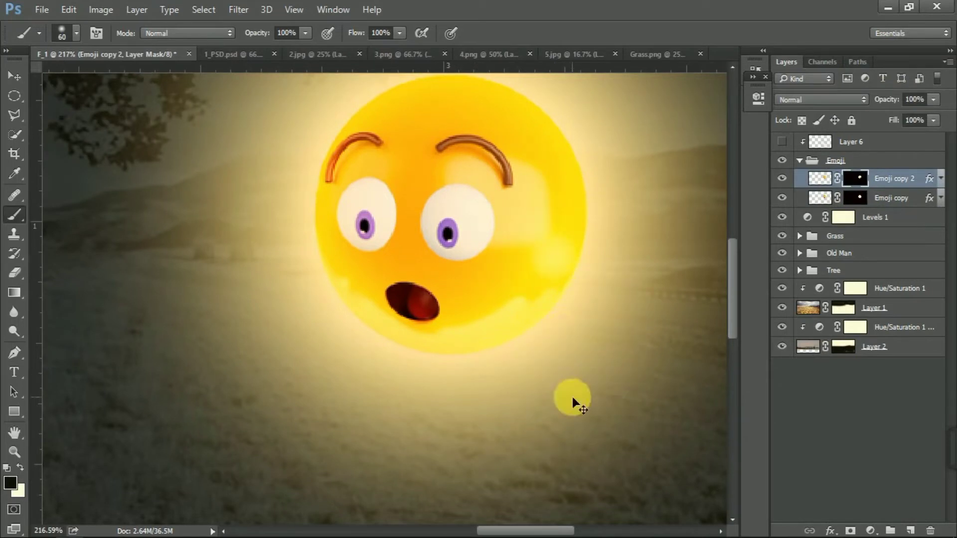
Step: Undo the last mask dab and lower the brush flow to 72%
key("ctrl+z")
left_click_drag(357, 35, 337, 38)
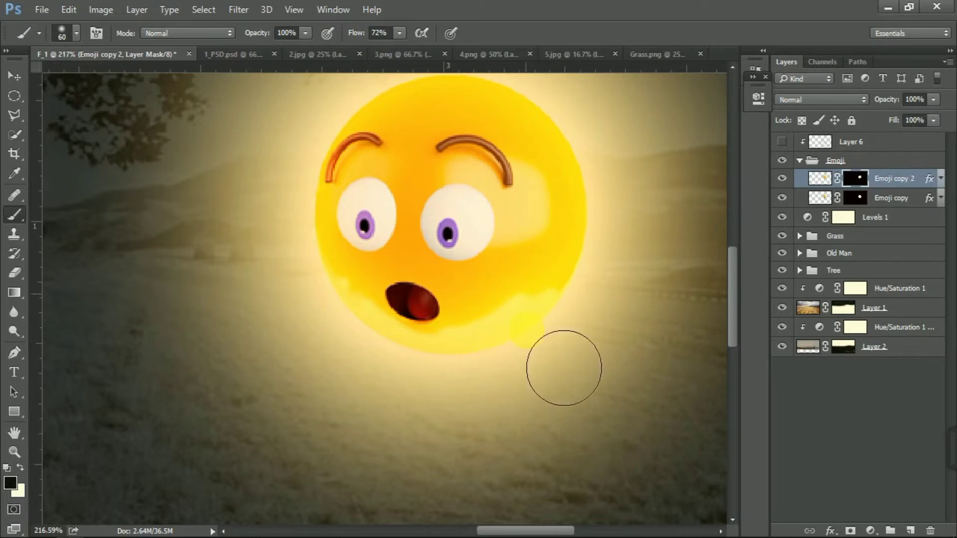
scroll(455, 300, "down", 5)
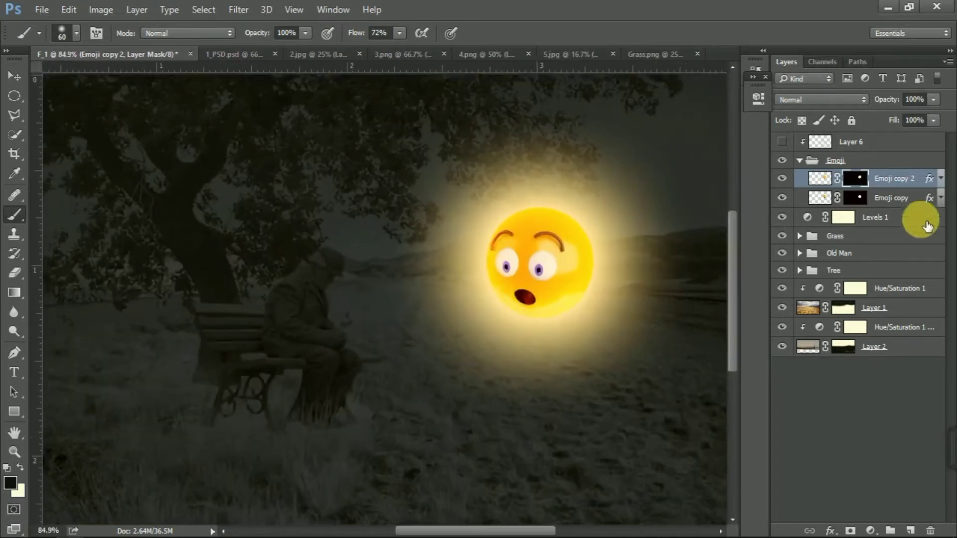
Step: Try an Inner Glow opacity of 100% on the Emoji copy 2 layer
left_click(941, 178)
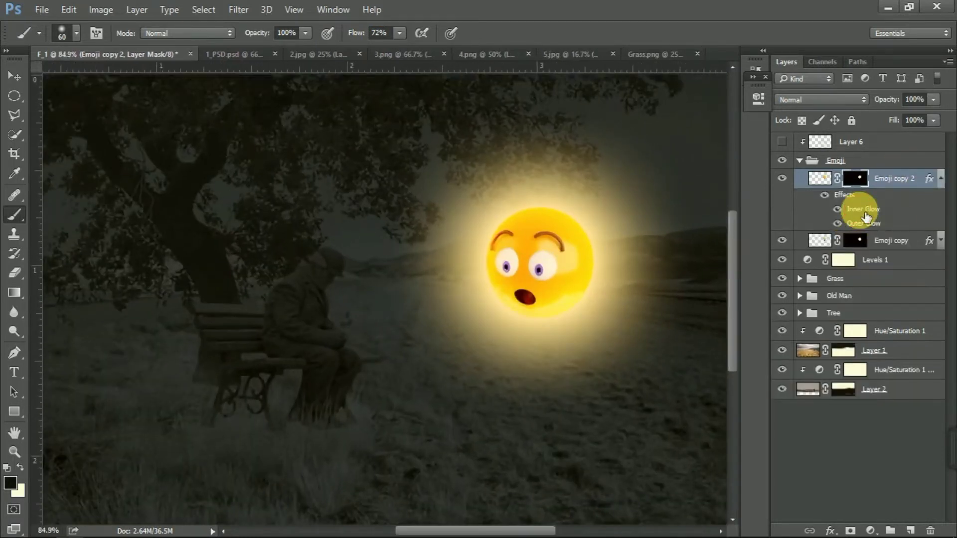
double_click(864, 212)
left_click_drag(581, 55, 955, 80)
type("100")
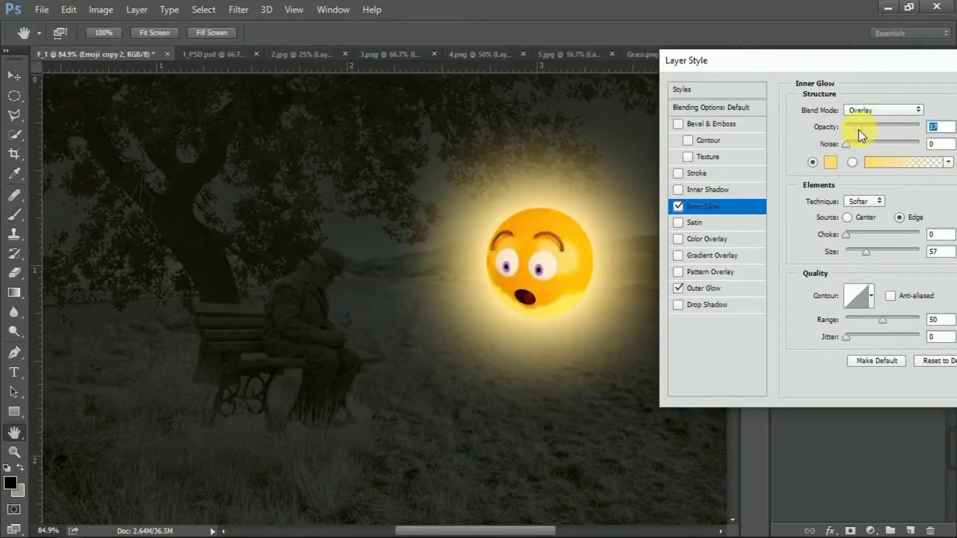
left_click_drag(897, 63, 872, 64)
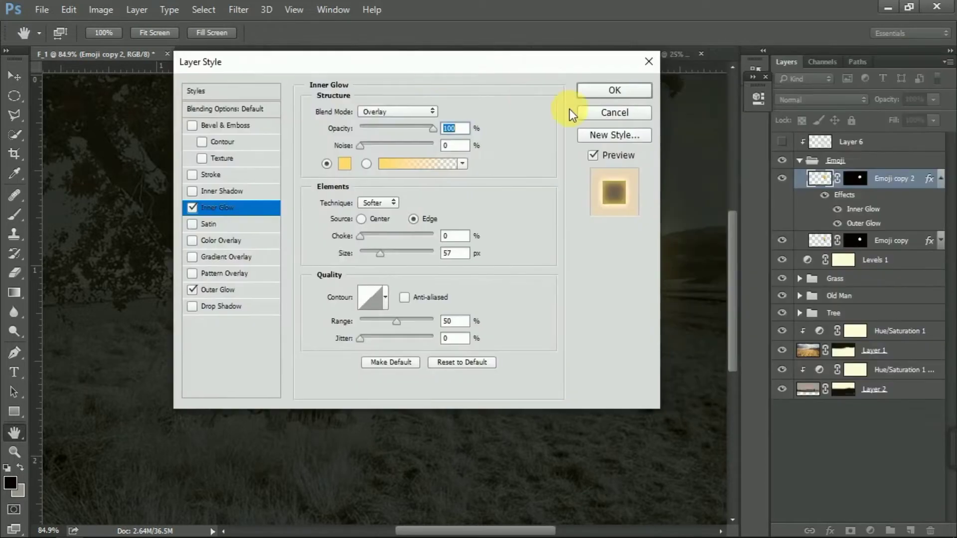
left_click(578, 111)
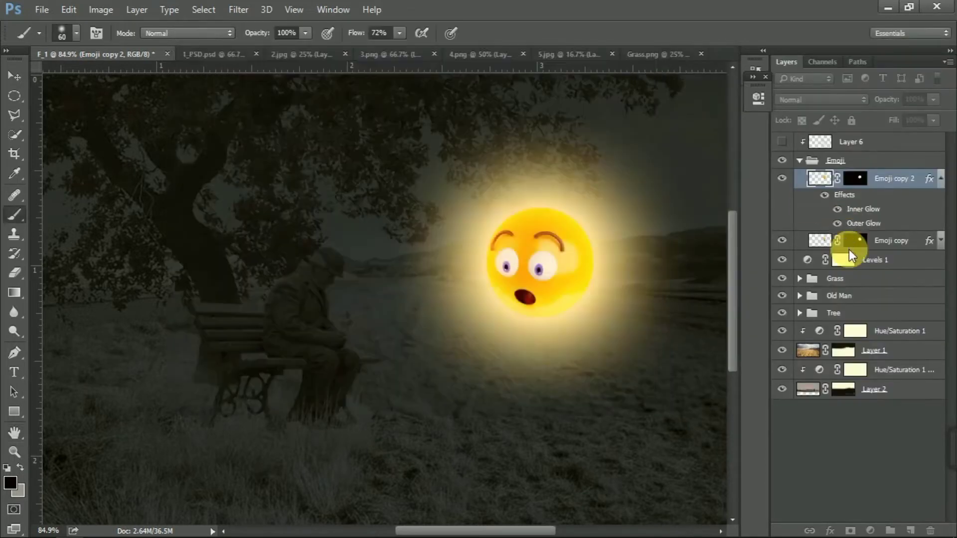
Step: Turn off the Outer Glow effect on the Emoji copy layer
left_click(893, 241)
left_click(947, 242)
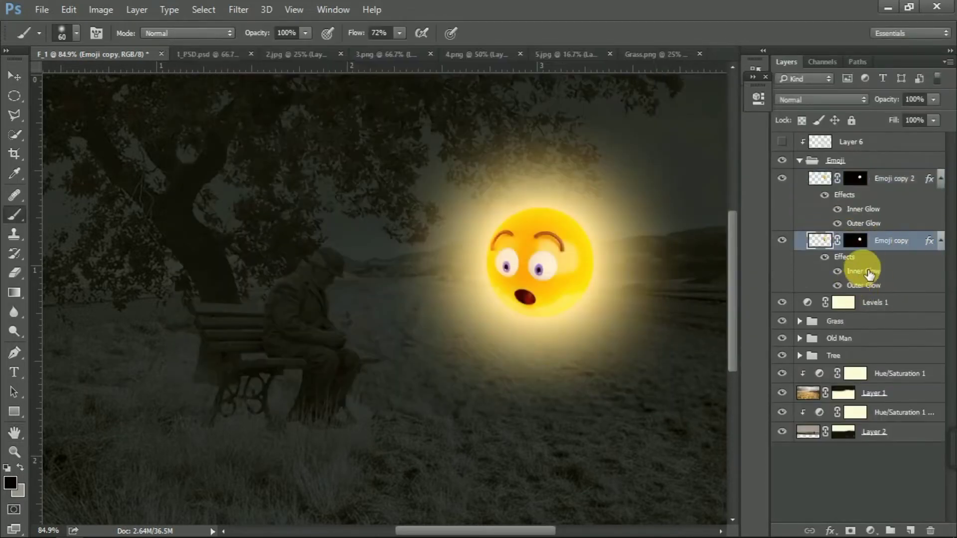
double_click(868, 272)
left_click_drag(468, 62, 221, 12)
left_click_drag(149, 12, 191, 14)
left_click(119, 240)
left_click(23, 242)
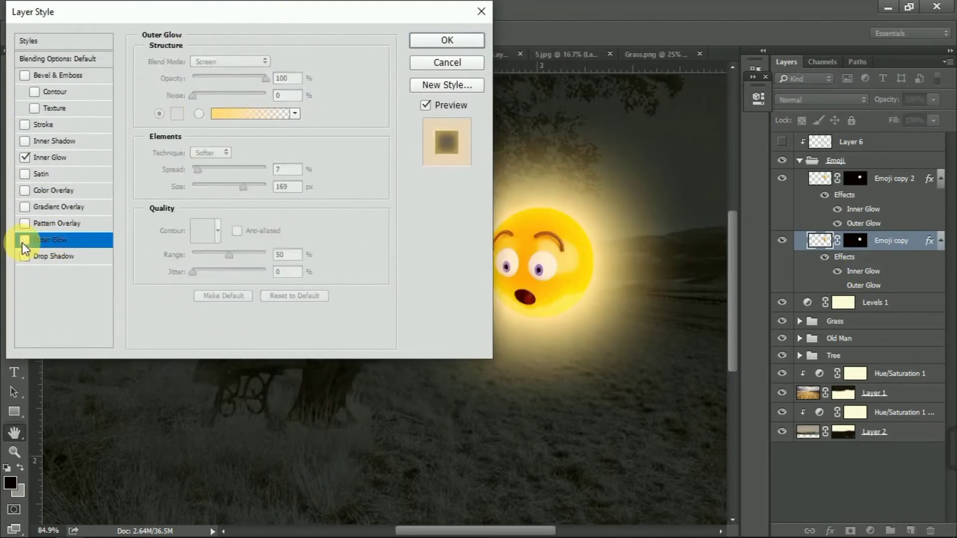
left_click(446, 42)
left_click(857, 469)
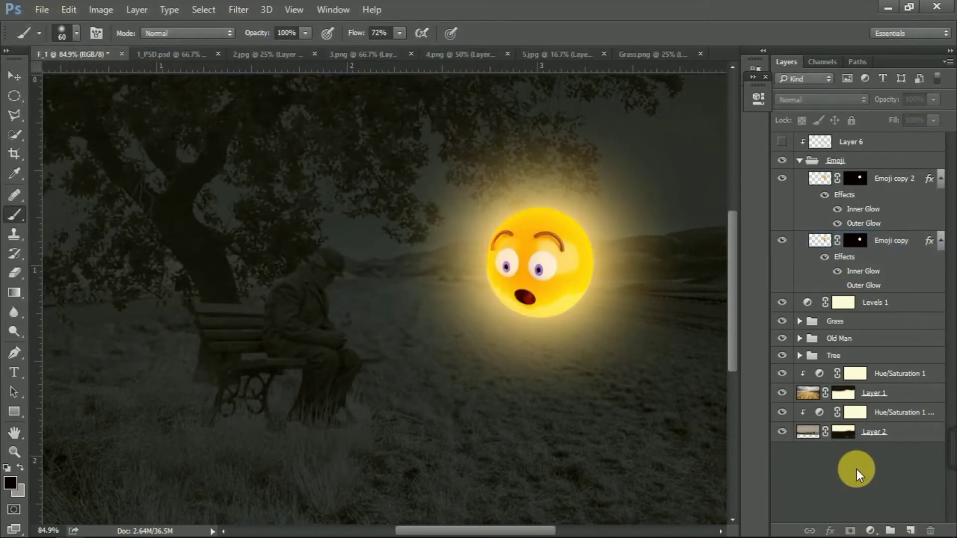
Step: Lower the Inner Glow opacity of the Emoji copy layer to 0% and keep the effect enabled
double_click(861, 272)
left_click(223, 77)
left_click_drag(224, 78, 197, 76)
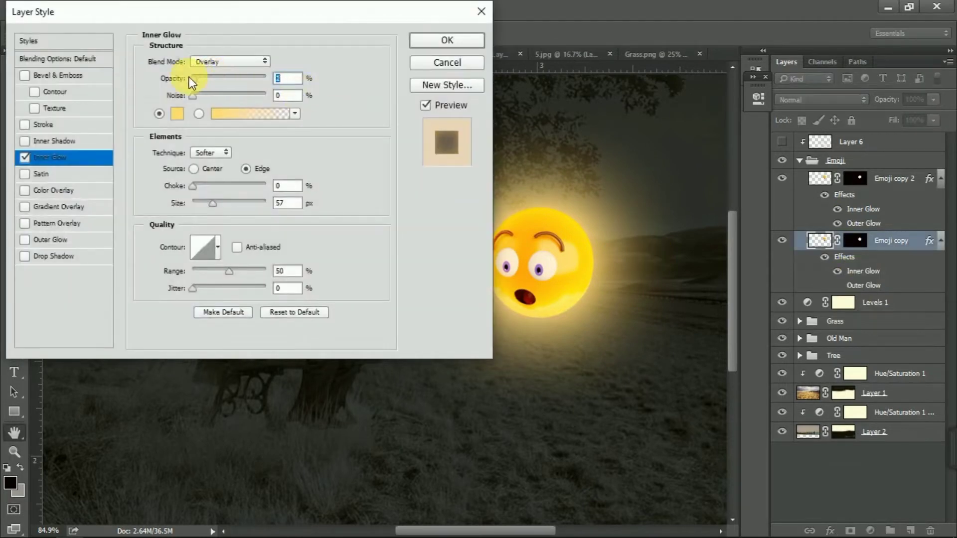
left_click_drag(313, 2, 298, 1)
left_click(10, 156)
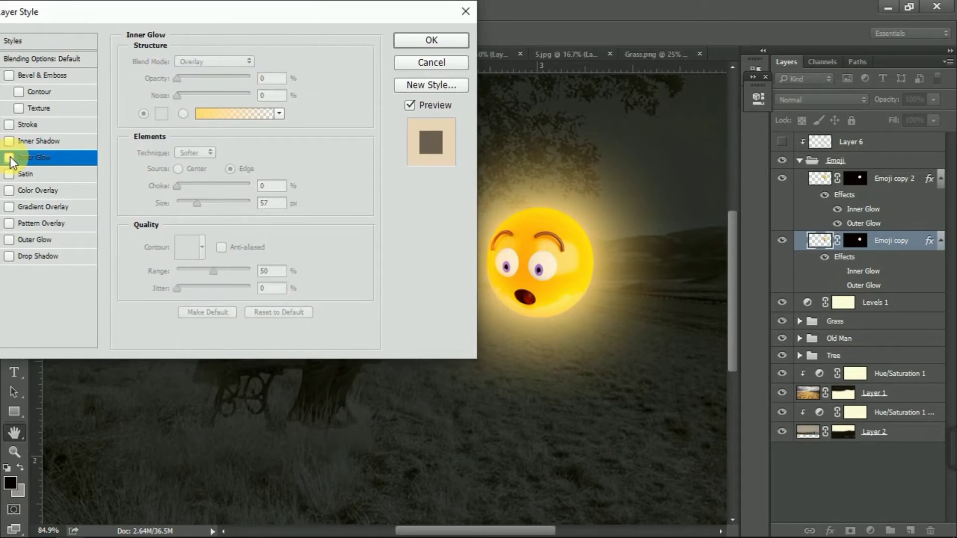
left_click(10, 156)
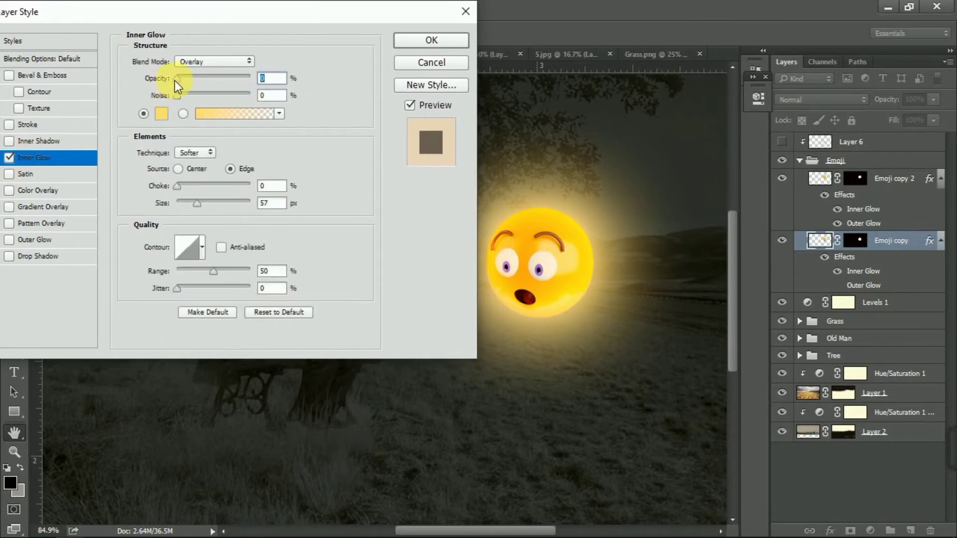
key("Return")
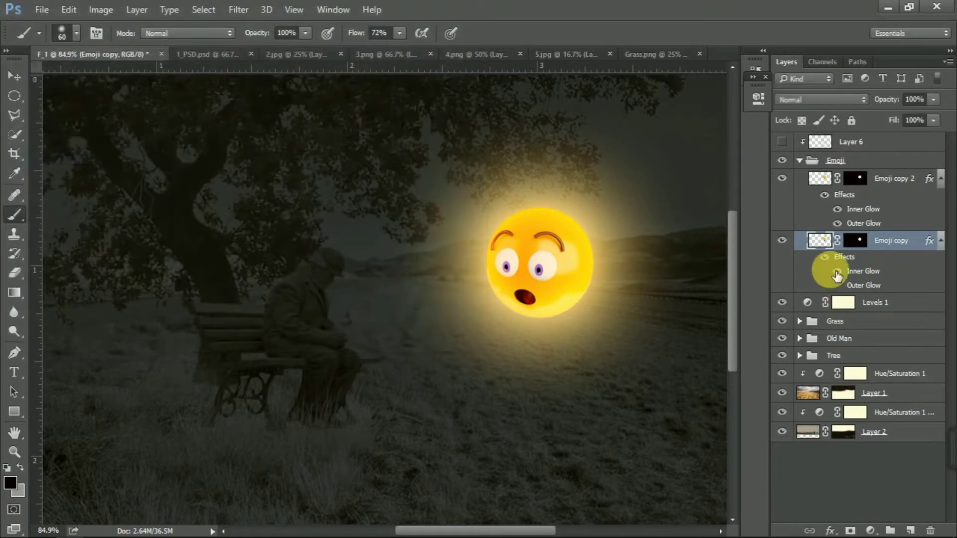
Step: Compare the emoji's rim with the Emoji copy layer's effects hidden and shown, and review Emoji copy 2's Outer Glow settings
scroll(558, 349, "up", 1)
scroll(544, 311, "up", 5)
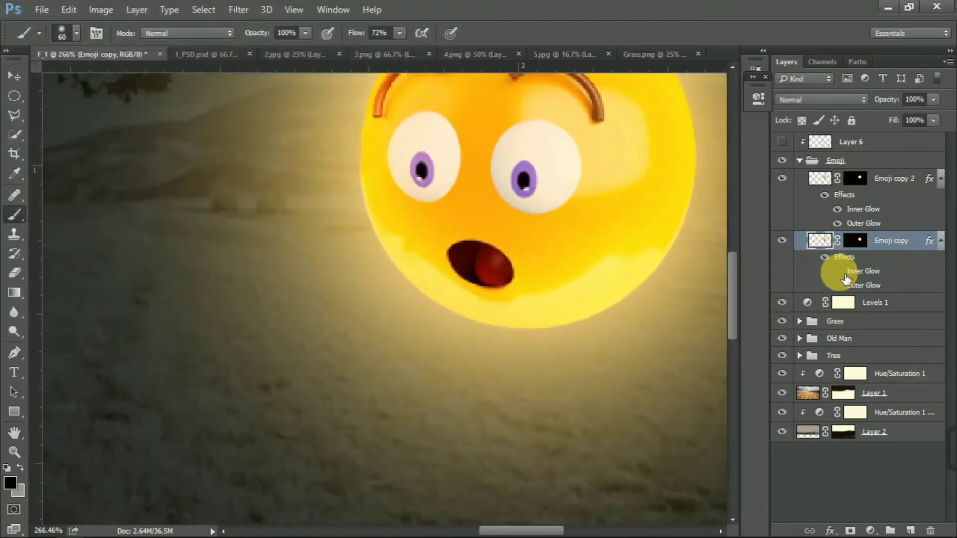
scroll(626, 271, "down", 6)
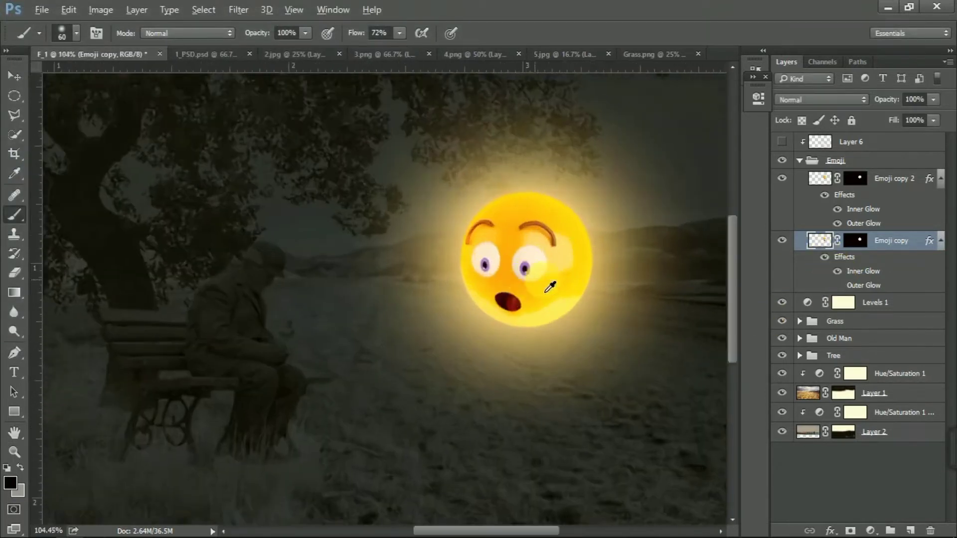
left_click(808, 302)
double_click(856, 222)
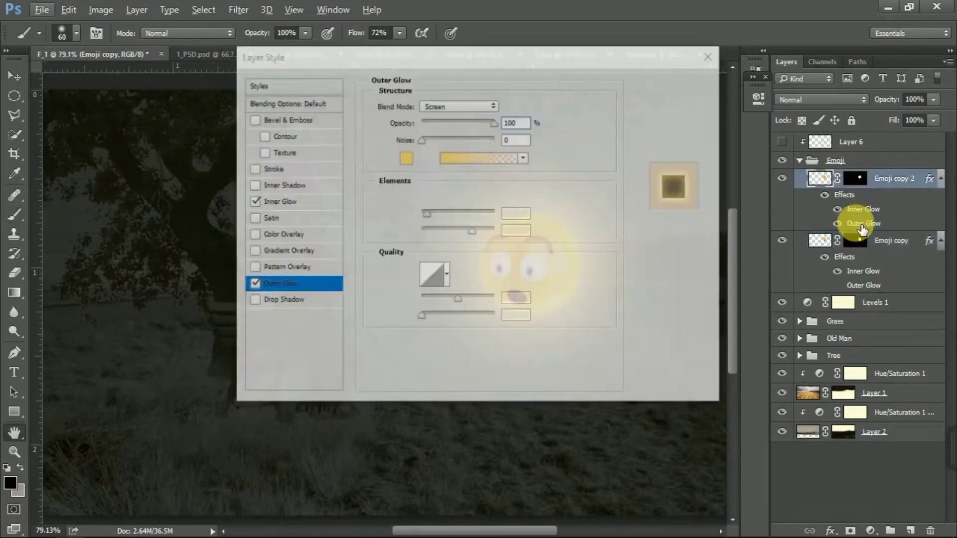
key("Return")
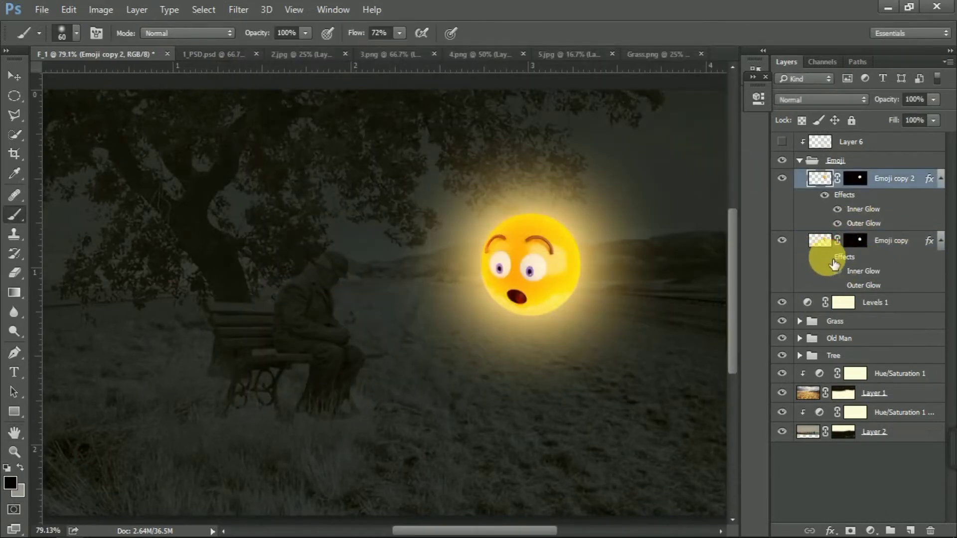
left_click(826, 258)
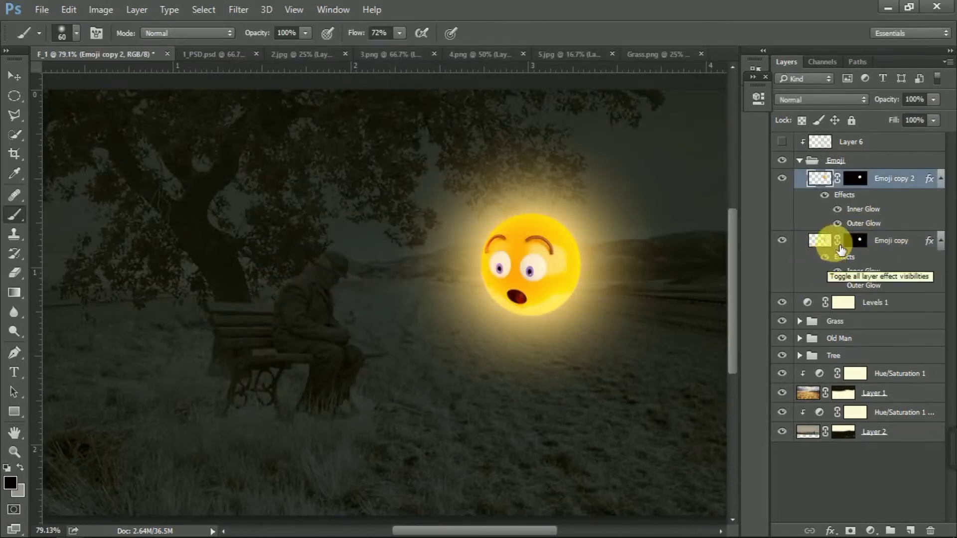
Step: Set the Outer Glow opacity of the Emoji copy 2 layer to 94%
double_click(866, 228)
left_click_drag(579, 52, 316, 11)
left_click_drag(208, 79, 225, 78)
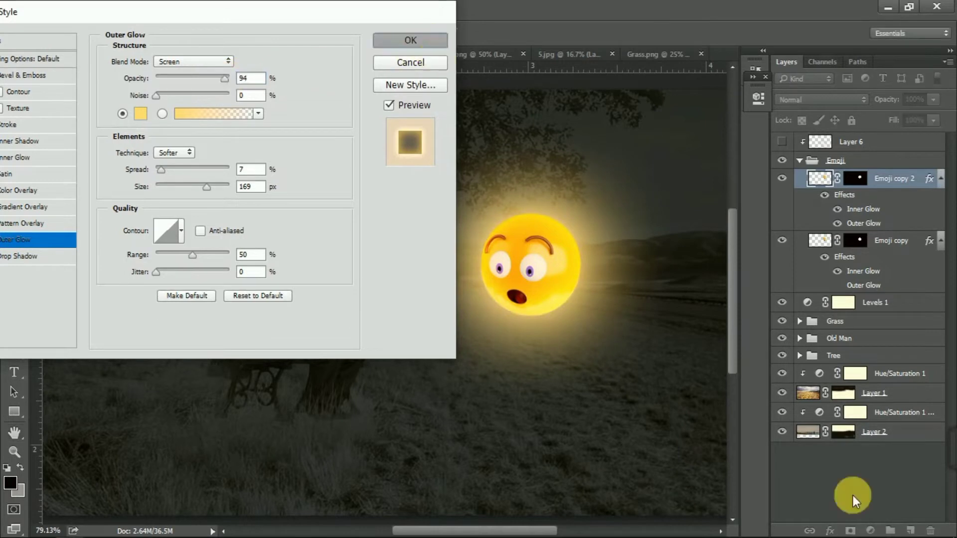
left_click(440, 64)
Step: Add a new layer directly above Emoji copy and clip it to that layer, ready for the Gradient tool
scroll(448, 390, "up", 3)
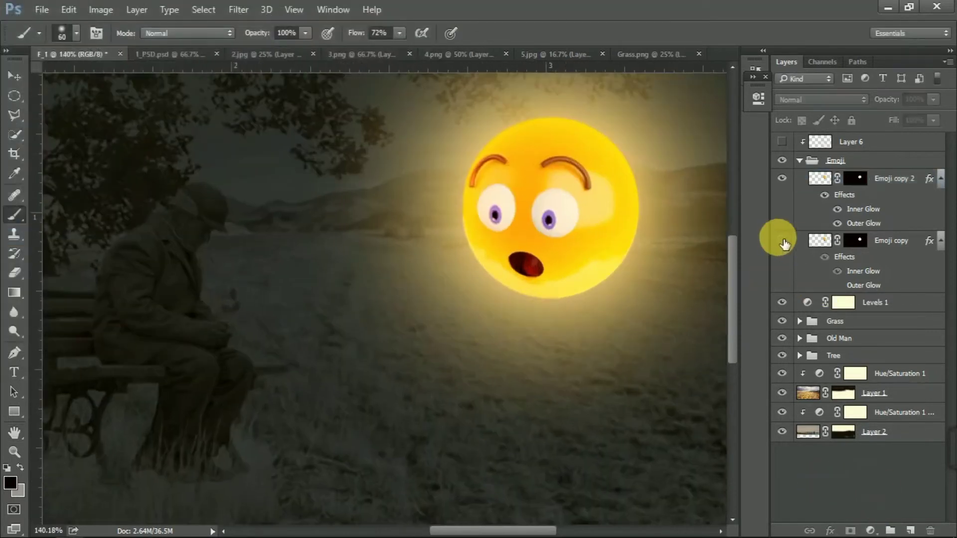
left_click(882, 241)
left_click(939, 241)
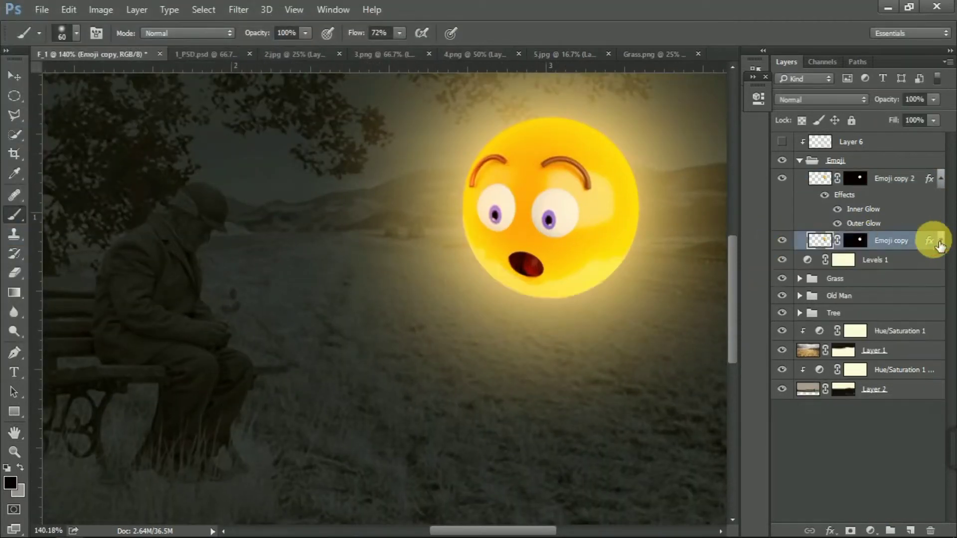
left_click(910, 530)
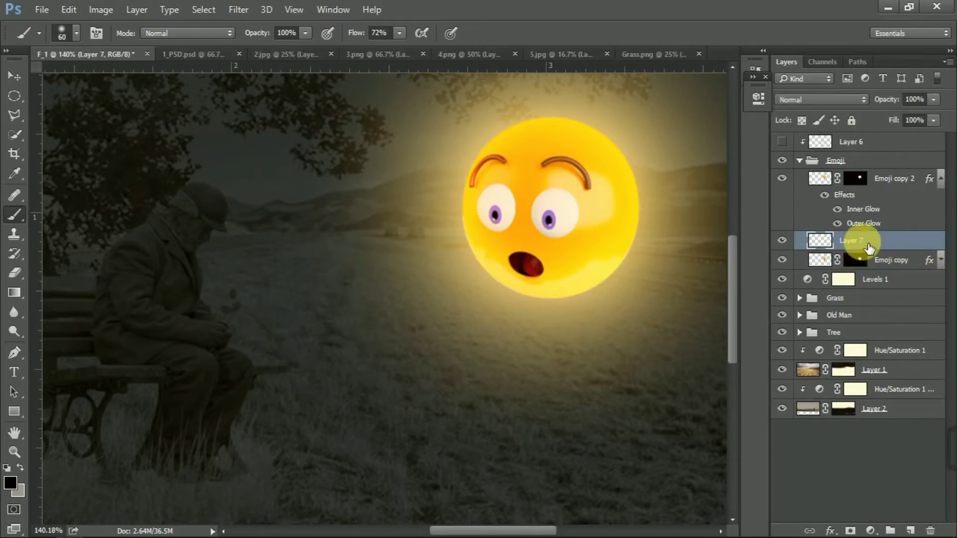
left_click(14, 293)
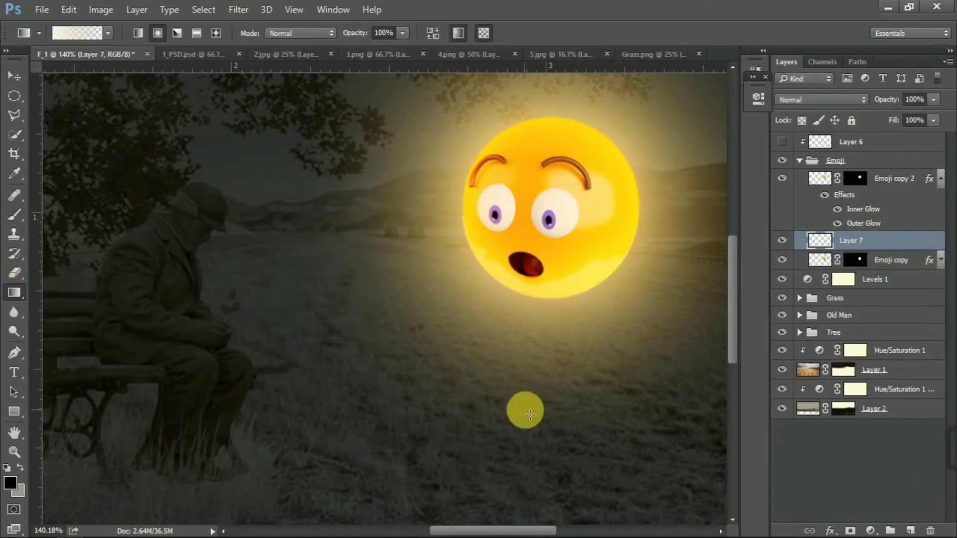
right_click(934, 250)
left_click(678, 296)
Step: Try radial cream-to-transparent gradients on Layer 7 from below the emoji up across its face
left_click_drag(541, 331, 545, 173)
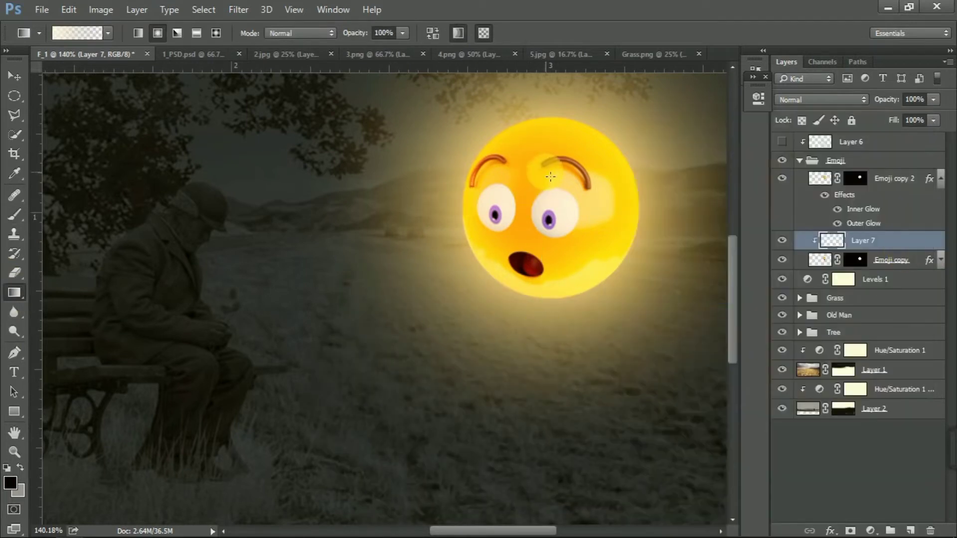
left_click_drag(554, 392, 529, 121)
left_click_drag(449, 410, 567, 124)
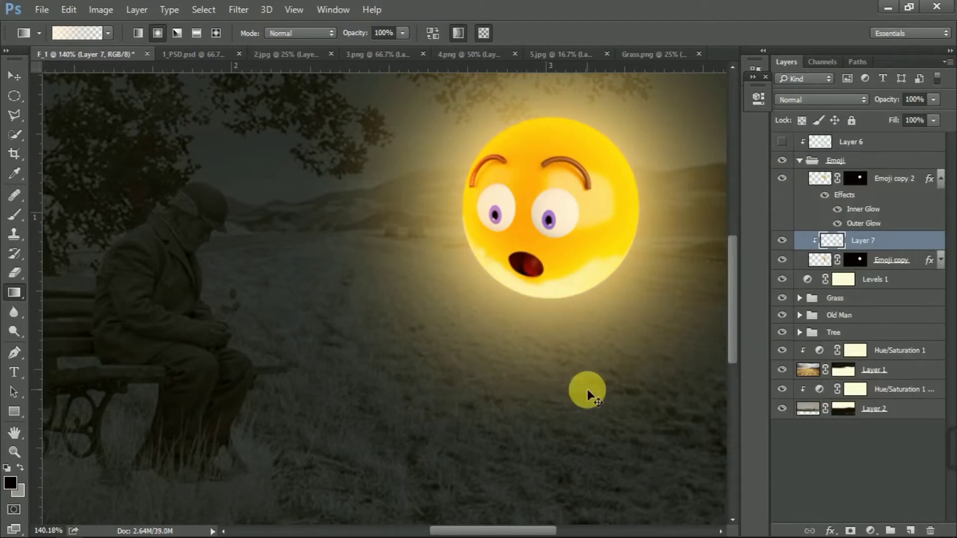
Step: Move Layer 7 above Emoji copy 2, clip it there, and draw linear cream gradients from below the emoji up into its face
left_click_drag(876, 242, 878, 183)
left_click(794, 188, "alt")
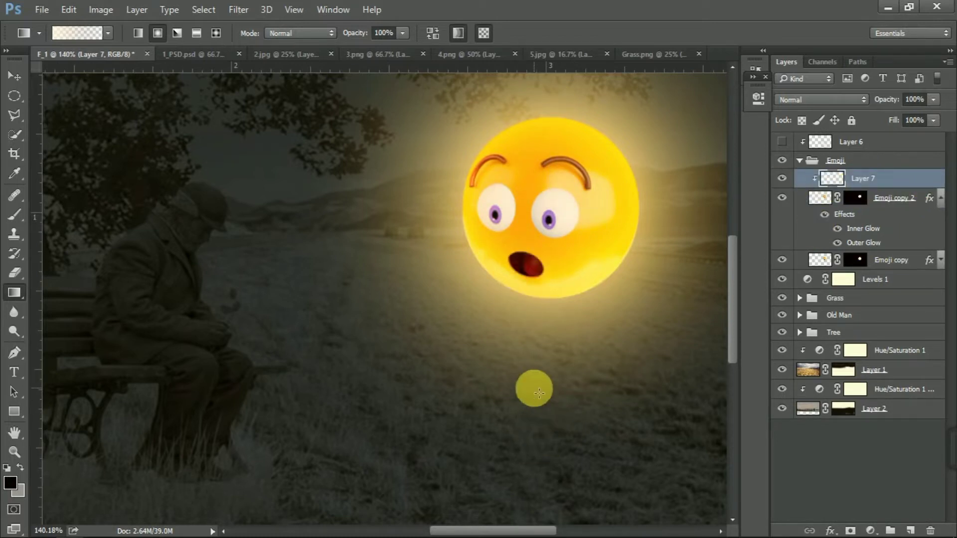
left_click(139, 33)
left_click_drag(567, 416, 537, 163)
left_click_drag(509, 408, 538, 172)
left_click_drag(587, 394, 595, 205)
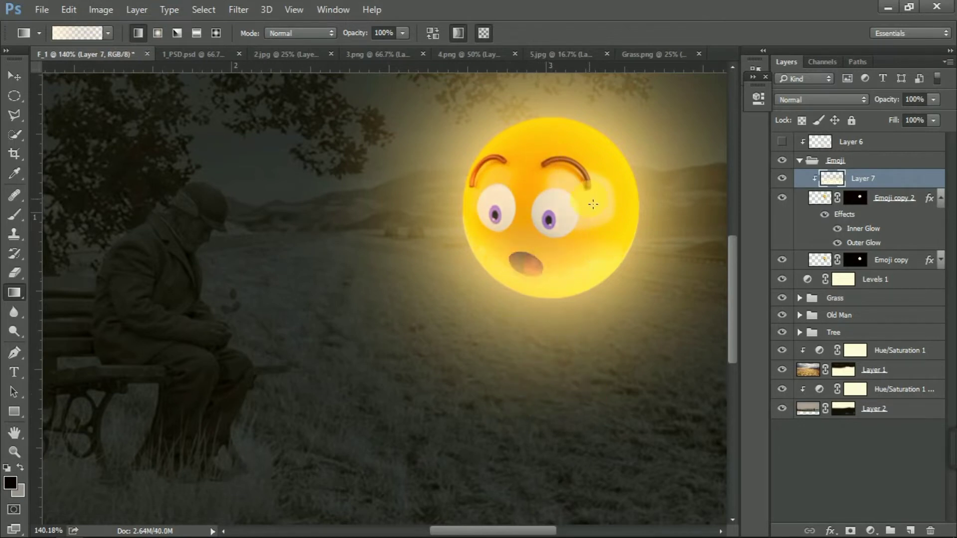
Step: Undo a diagonal gradient tried over the emoji's left eyebrow and draw another linear gradient upward to its mouth
left_click_drag(495, 138, 580, 194)
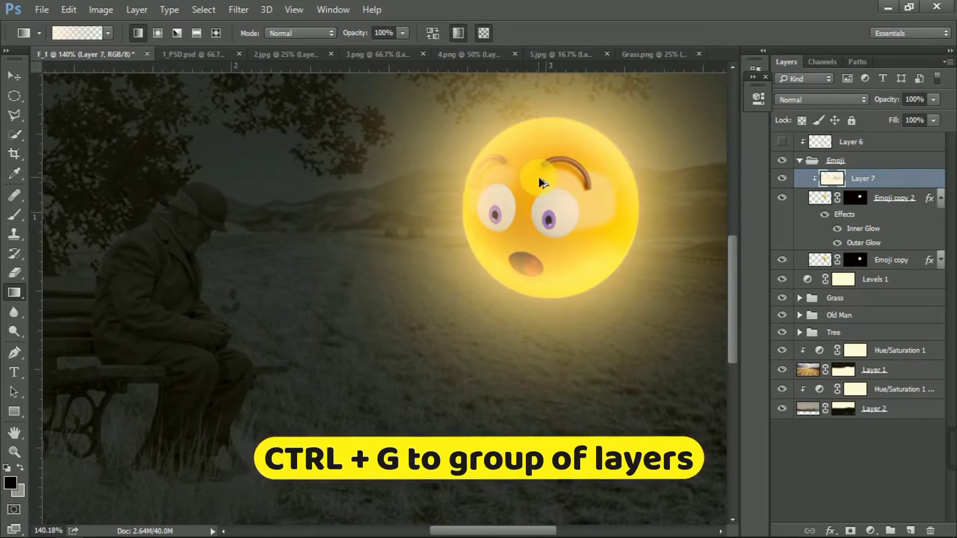
key("ctrl+z")
left_click_drag(513, 471, 537, 264)
Step: Compare several blend modes on Layer 7 and set it to Overlay
left_click(820, 100)
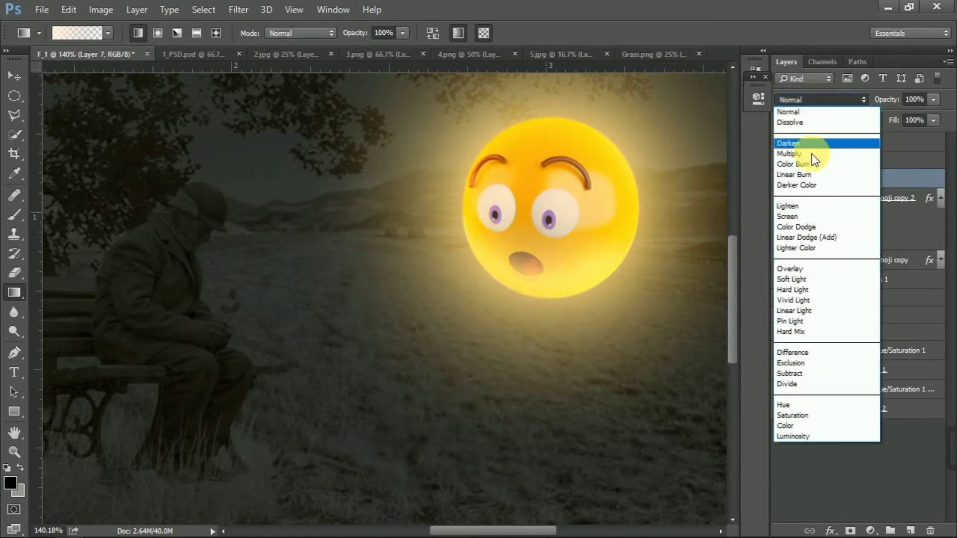
left_click(802, 205)
key("Down")
key("Down")
key("Down")
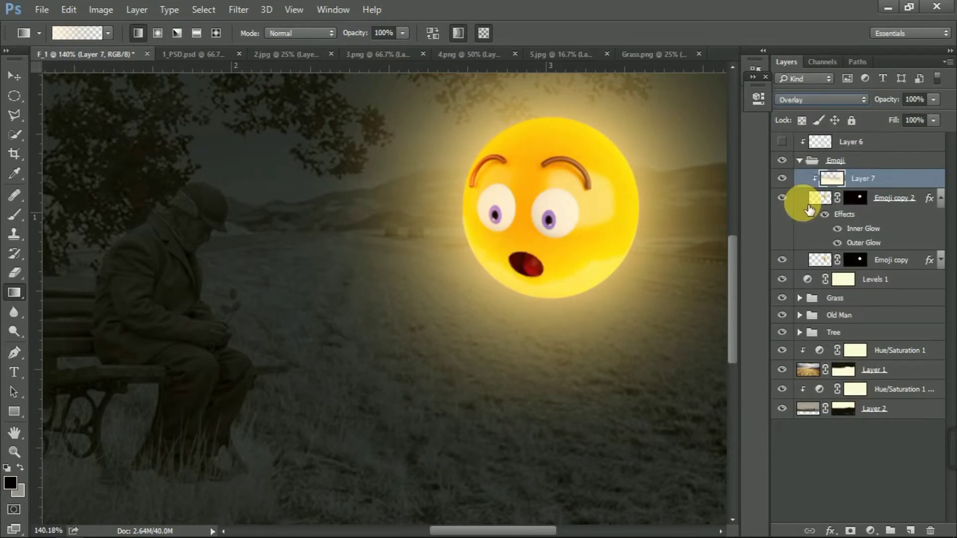
left_click(816, 101)
left_click(807, 141)
left_click(817, 101)
left_click(802, 267)
Step: Draw another linear gradient on the Overlay layer from below the emoji up to its eyes, and check the whole composite
left_click_drag(535, 430, 548, 220)
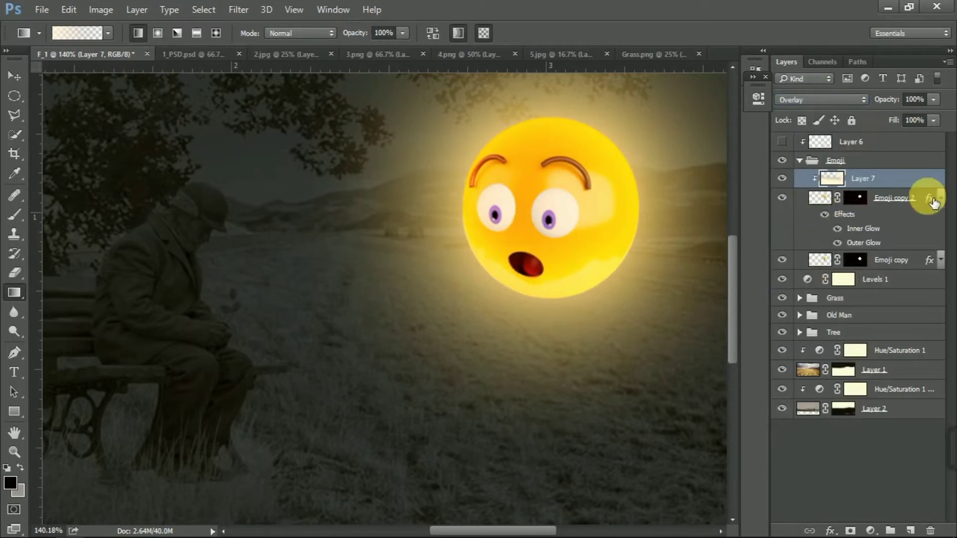
scroll(565, 253, "down", 6)
scroll(554, 239, "up", 10)
scroll(561, 243, "down", 10)
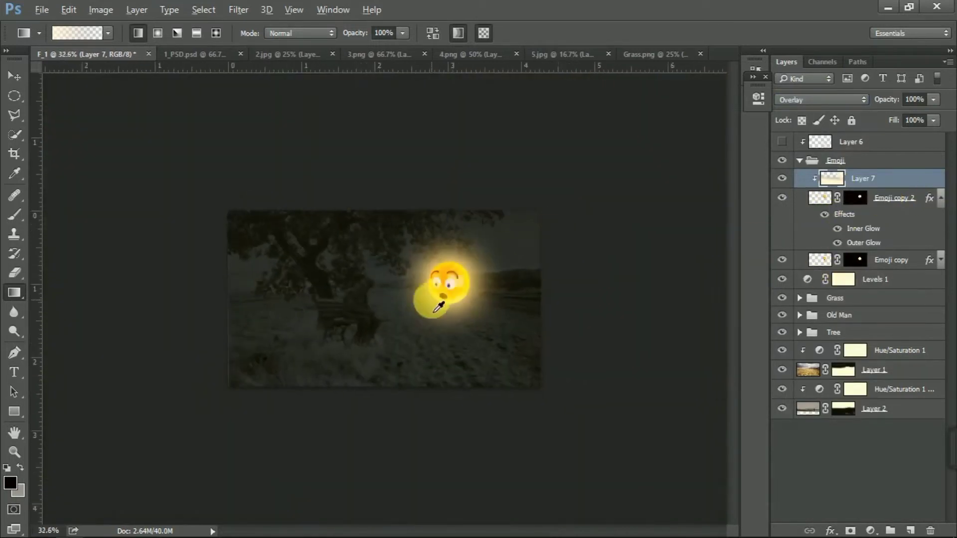
scroll(507, 269, "up", 4)
Step: Collapse the Emoji group with Layer 6 shown, and draw further upward linear gradients over the emoji on Layer 7
left_click(817, 499)
left_click(941, 198)
left_click(800, 161)
left_click(823, 142)
left_click(782, 142)
left_click_drag(472, 437, 537, 111)
left_click_drag(489, 361, 519, 199)
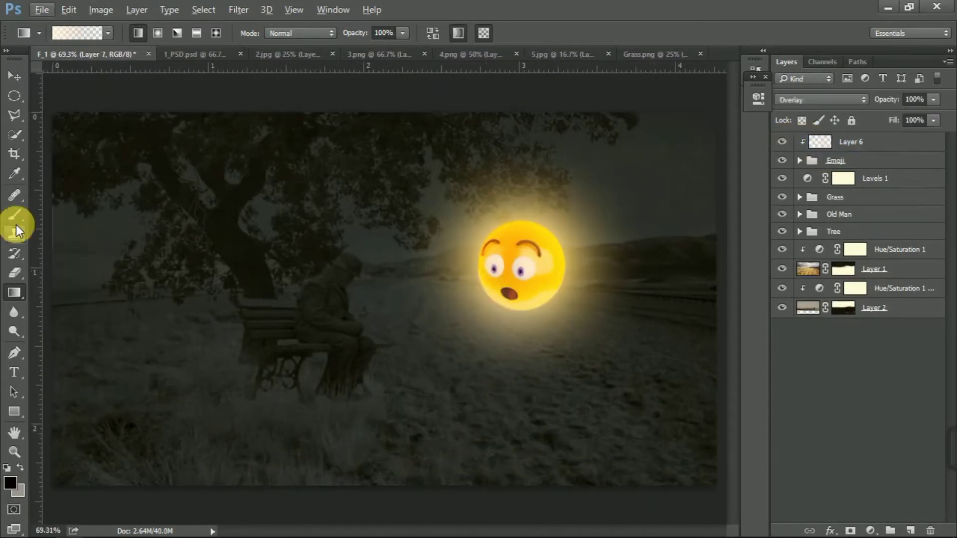
right_click(14, 293)
left_click(67, 288)
left_click(92, 31)
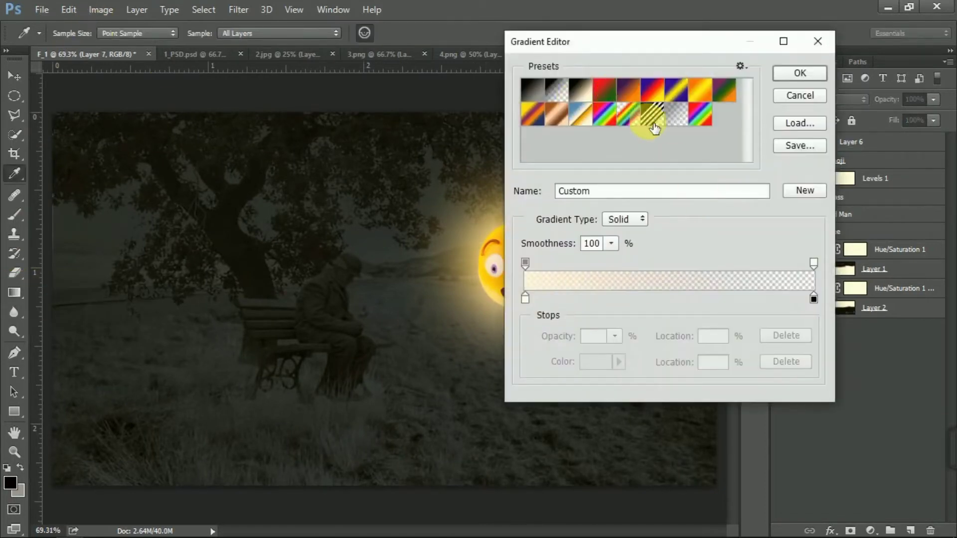
left_click(789, 93)
Step: Brighten the emoji's face with two long linear gradients on Layer 7, starting well below the emoji and ending near its top
left_click_drag(518, 380, 524, 177)
scroll(512, 344, "up", 5)
left_click_drag(537, 418, 554, 132)
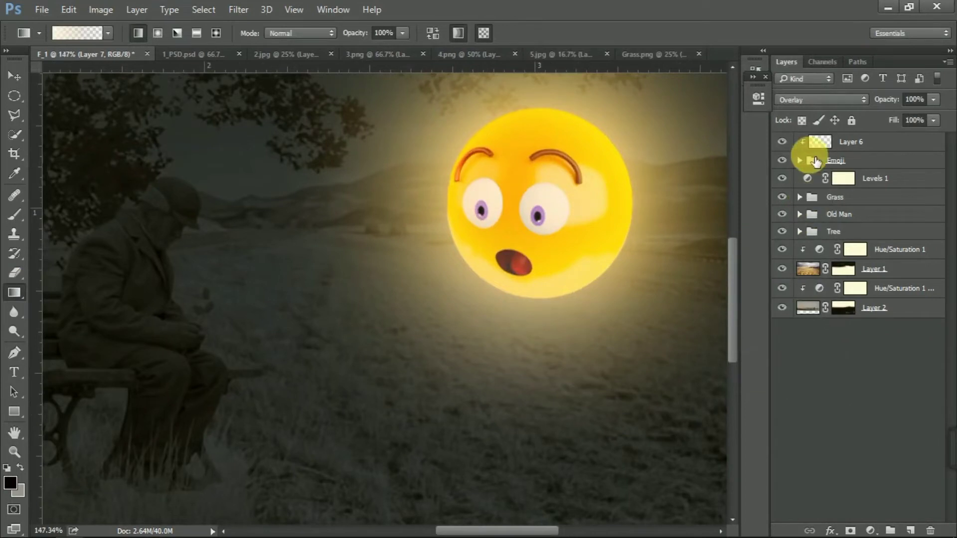
Step: Set Layer 6's blend mode to Linear Dodge (Add)
left_click(856, 146)
left_click(828, 98)
left_click(805, 204)
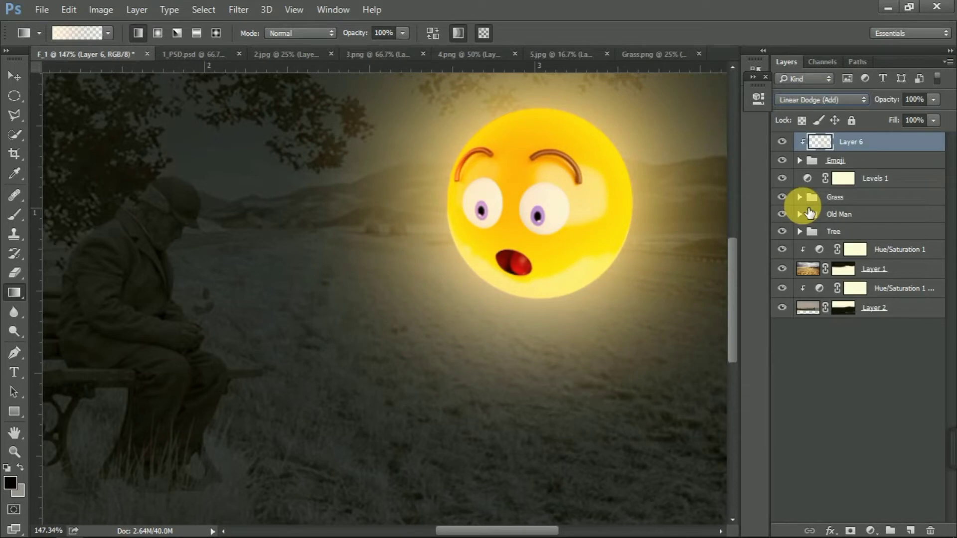
key("alt")
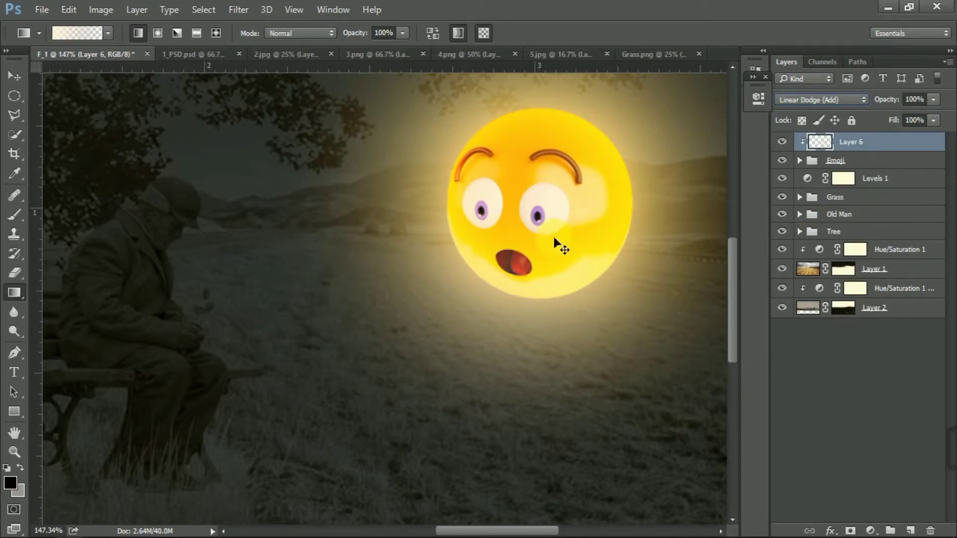
Step: Expand the Emoji group and compare the emoji with the Emoji copy layer hidden and shown
key("ctrl+0")
left_click(812, 406)
scroll(515, 287, "up", 8)
left_click(800, 160)
left_click(854, 216)
left_click(782, 217)
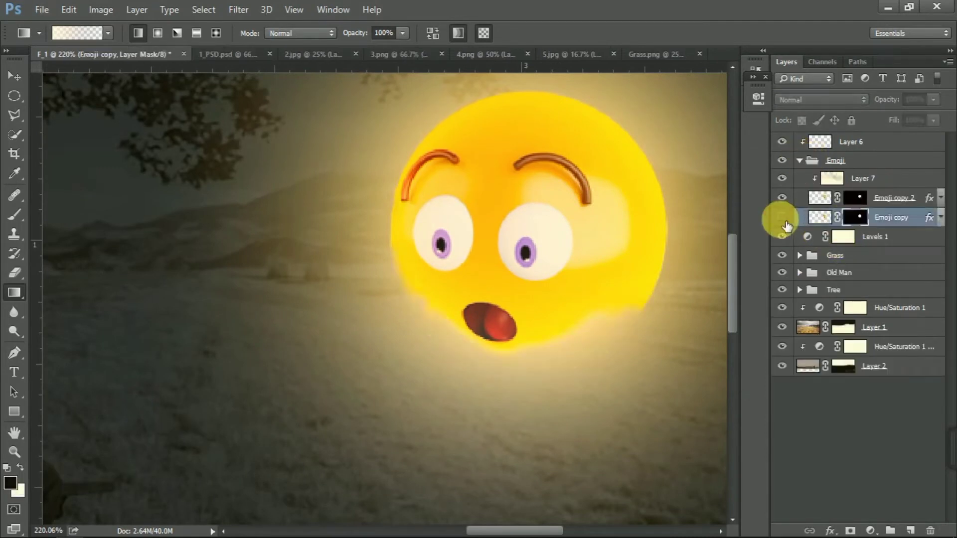
left_click(782, 217)
Step: Soften the emoji's lower edge on the Emoji copy 2 mask with a 60 px black brush at 30% flow
left_click(855, 197)
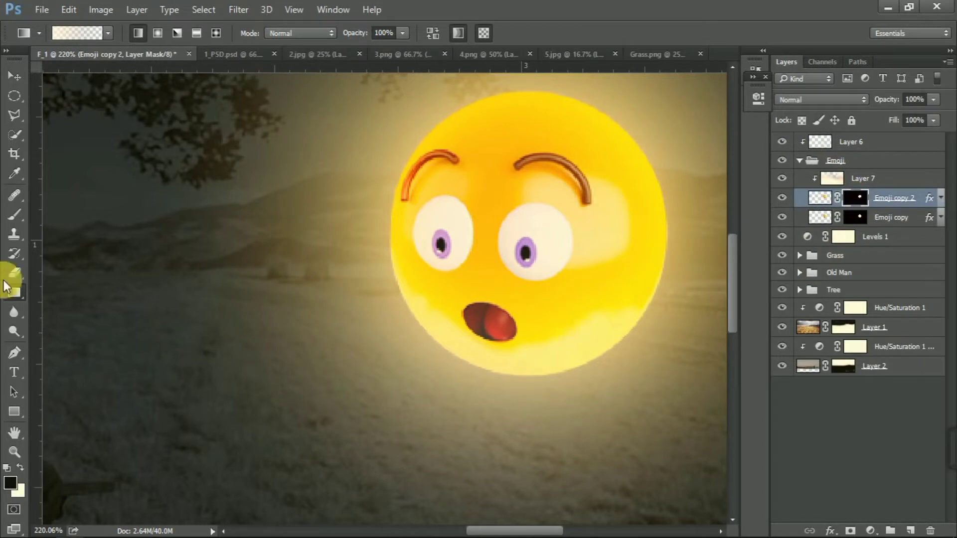
left_click(19, 217)
left_click(74, 216)
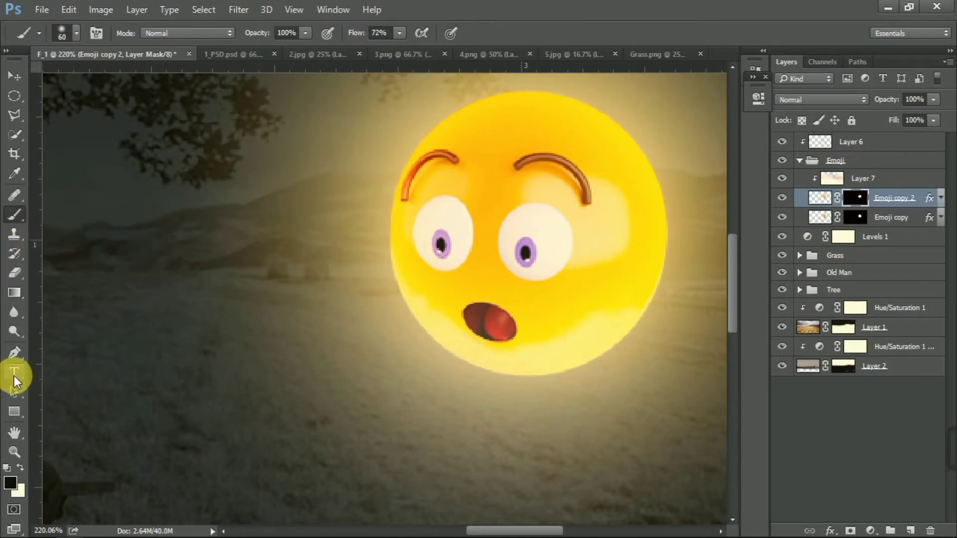
mouse_move(639, 315)
left_mouse_down()
mouse_move(589, 347)
mouse_move(544, 344)
mouse_move(619, 345)
mouse_move(491, 359)
mouse_move(504, 347)
mouse_move(465, 314)
mouse_move(519, 344)
mouse_move(597, 350)
mouse_move(480, 343)
mouse_move(491, 341)
mouse_move(480, 331)
mouse_move(529, 364)
left_mouse_up()
key("ctrl+z")
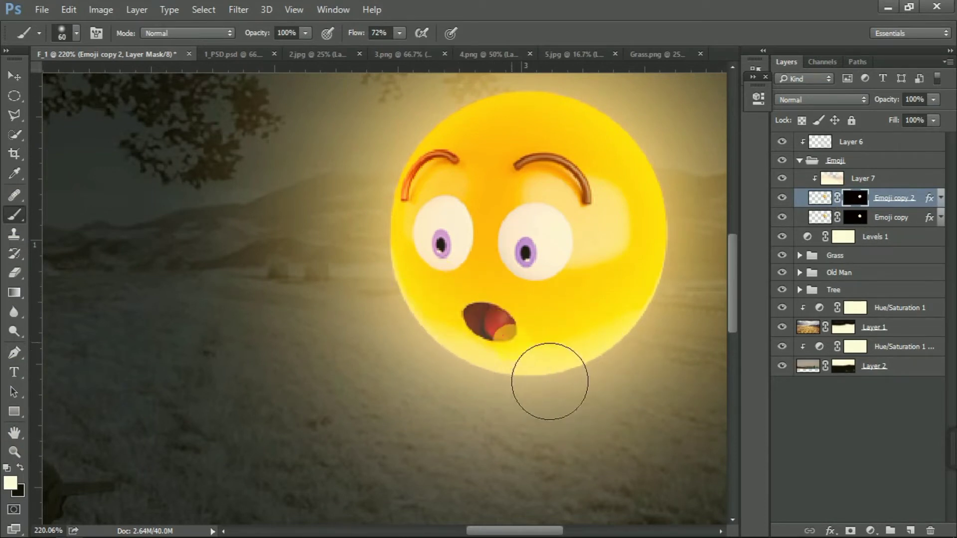
left_click_drag(366, 37, 310, 37)
left_click(377, 34)
type("30")
left_click(20, 468)
mouse_move(476, 398)
left_mouse_down()
mouse_move(454, 379)
mouse_move(538, 473)
mouse_move(505, 483)
mouse_move(665, 363)
mouse_move(599, 465)
left_mouse_up()
key("ctrl+0")
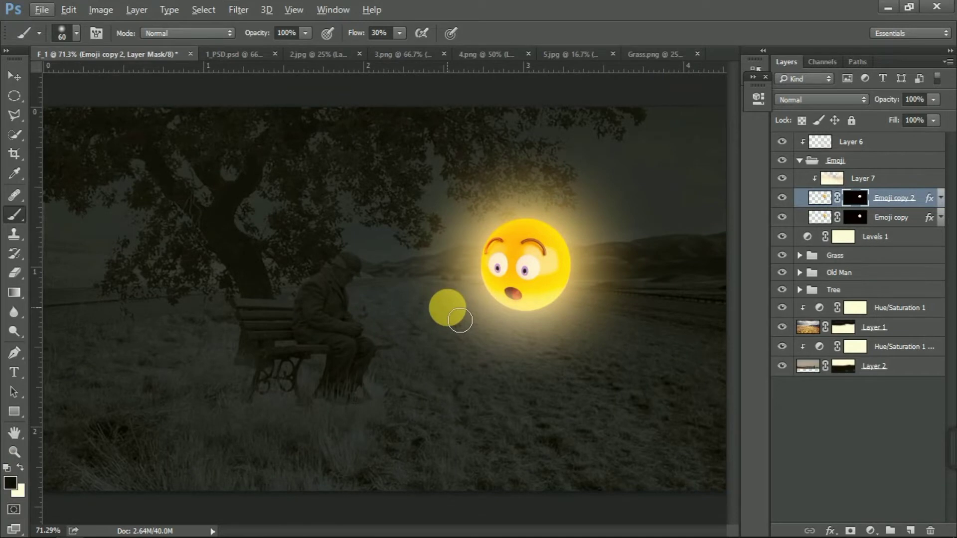
Step: Collapse the Emoji group and compare the emoji with and without Layer 6's effect
left_click(800, 160)
left_click(815, 145)
left_click(783, 142)
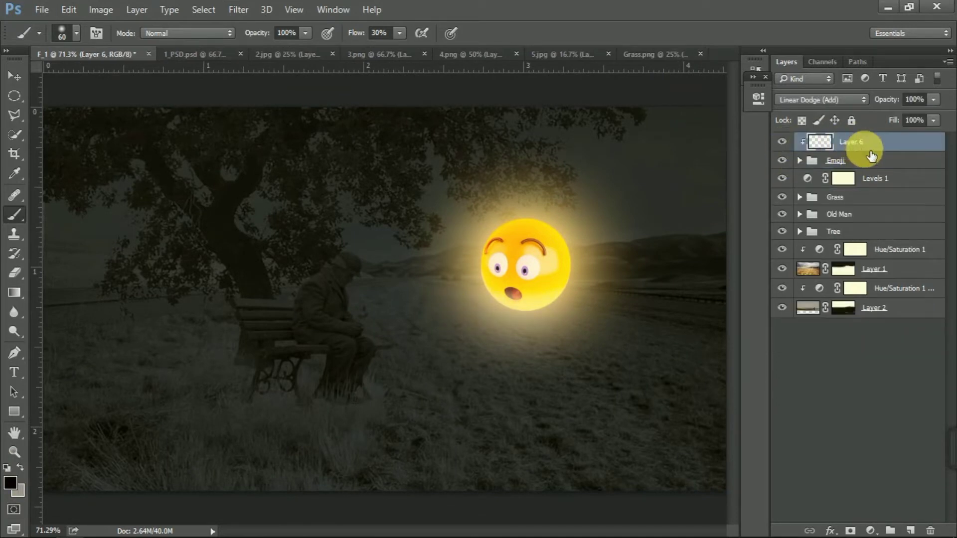
scroll(508, 305, "up", 5)
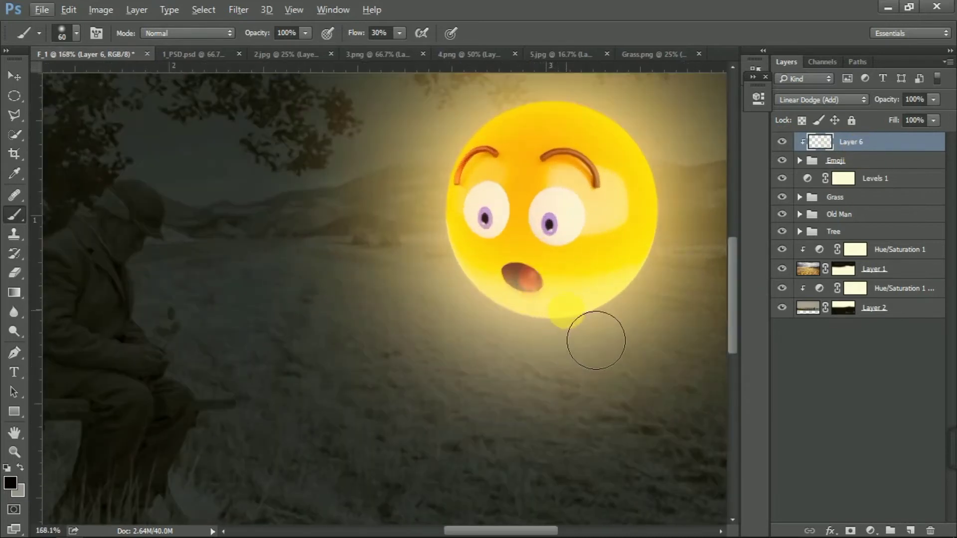
left_click(793, 145)
left_click(793, 143)
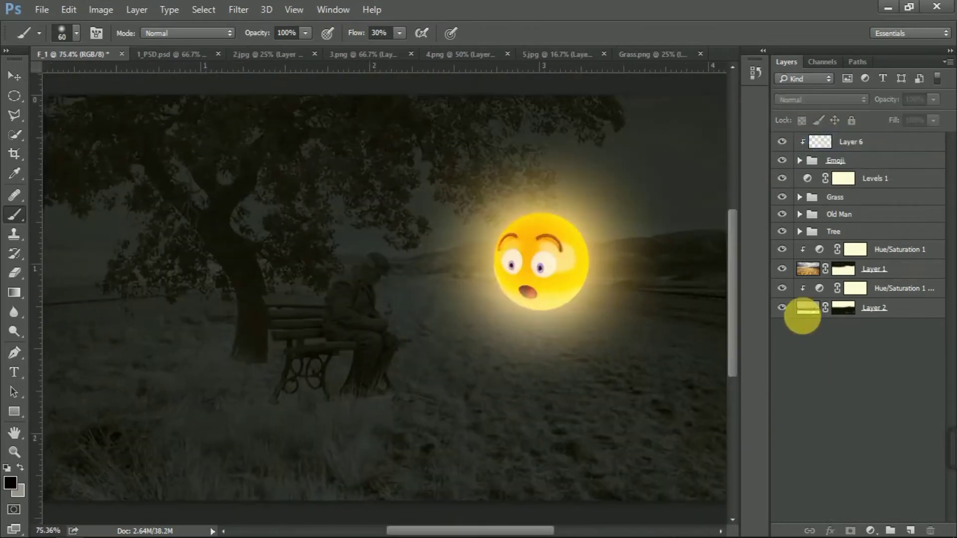
Step: Move the Emoji group and Layer 6 together straight up with Free Transform, placing the emoji above the horizon
left_click(842, 162)
left_click(849, 150, "shift")
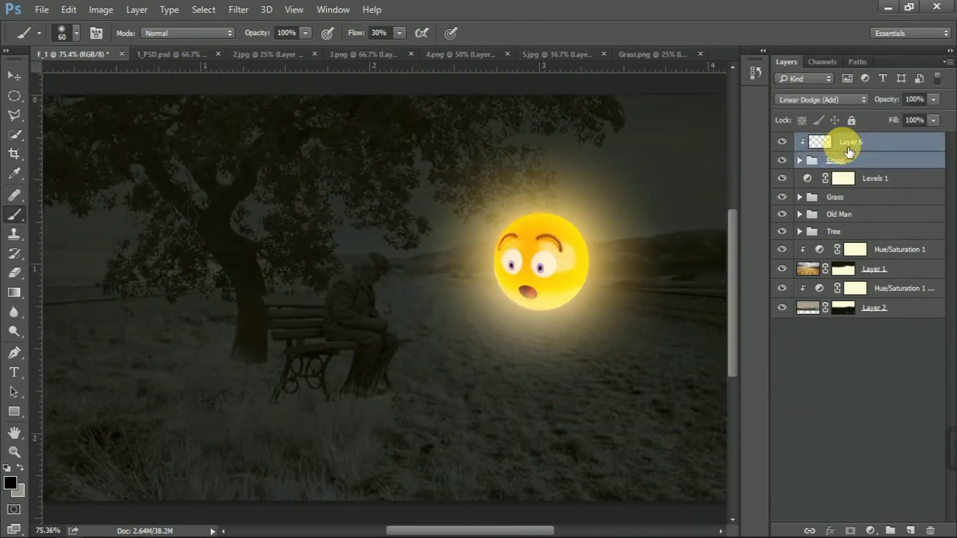
key("ctrl+t")
mouse_move(541, 330)
left_mouse_down()
mouse_move(554, 266)
mouse_move(545, 277)
left_mouse_up()
key("Return")
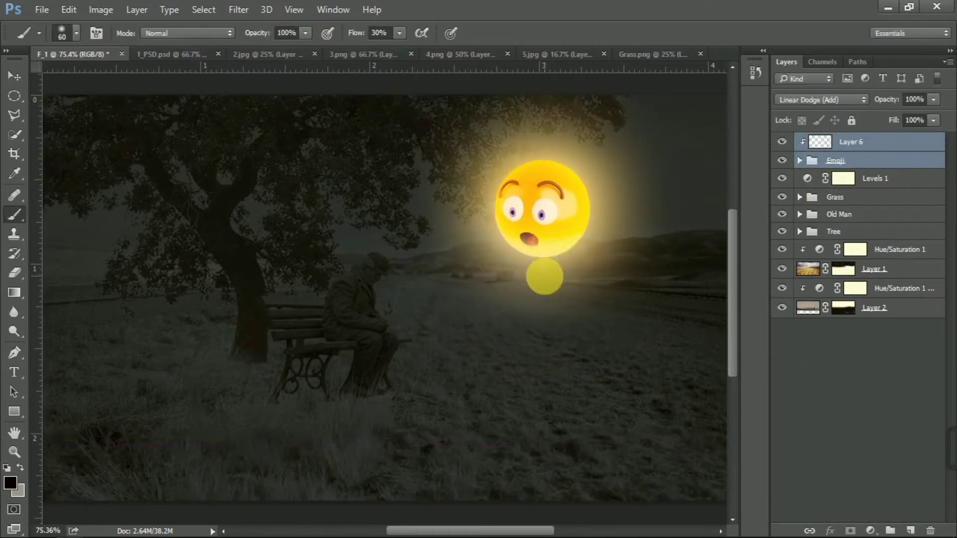
scroll(457, 292, "down", 3)
scroll(465, 298, "up", 2)
Step: Reveal the lit ground below the emoji by painting black on the Hue/Saturation 1 mask with a 400 px brush at 98% flow
left_click(808, 180)
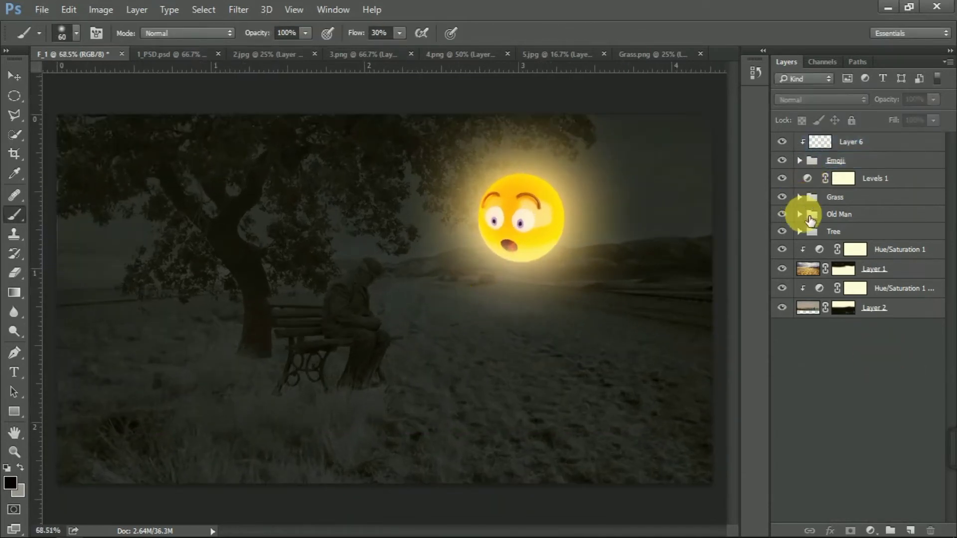
left_click(855, 250)
scroll(518, 299, "down", 2)
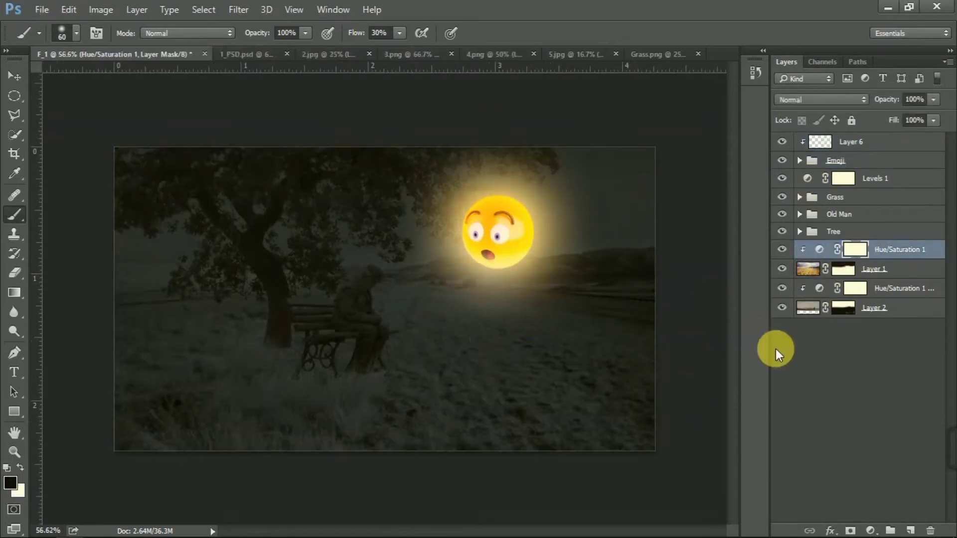
right_click(15, 214)
left_click(62, 213)
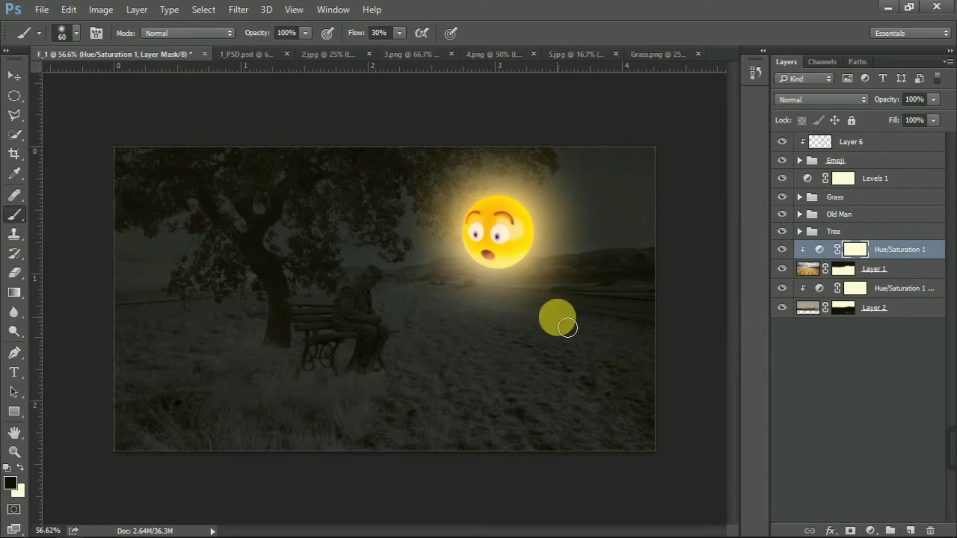
key("]")
key("]")
key("]")
key("]")
key("]")
key("]")
key("]")
key("]")
key("]")
key("]")
key("]")
key("]")
key("]")
key("]")
key("]")
key("]")
key("]")
key("]")
key("]")
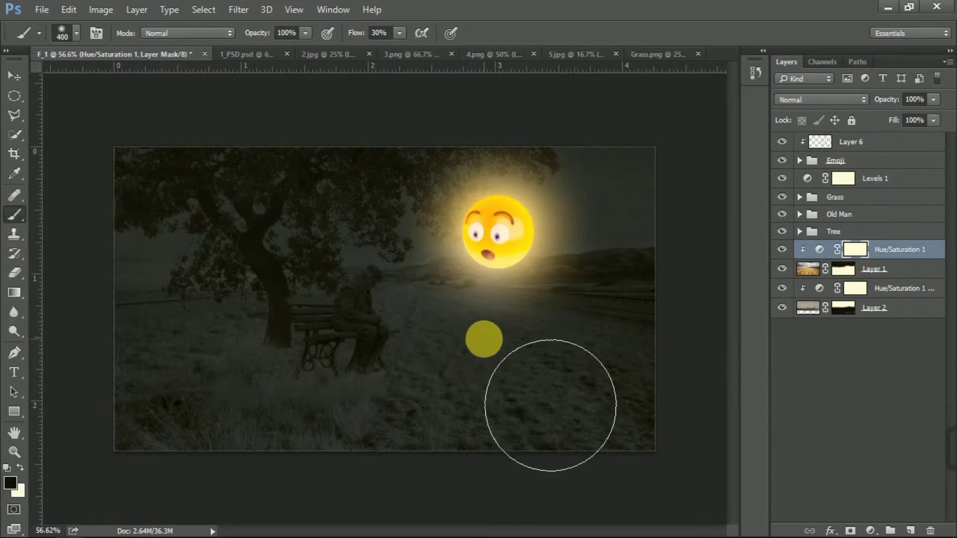
left_click_drag(353, 33, 381, 33)
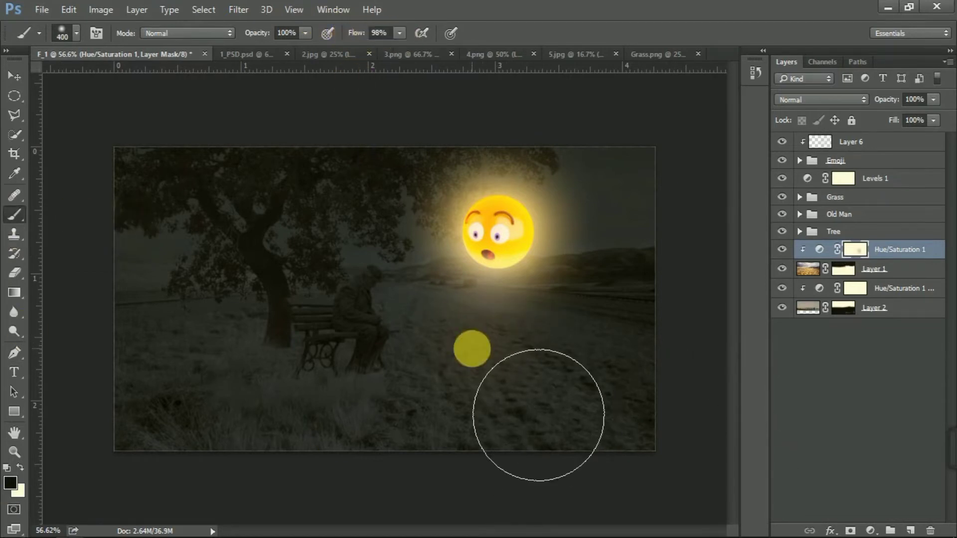
key("[")
key("[")
left_click_drag(482, 330, 486, 337)
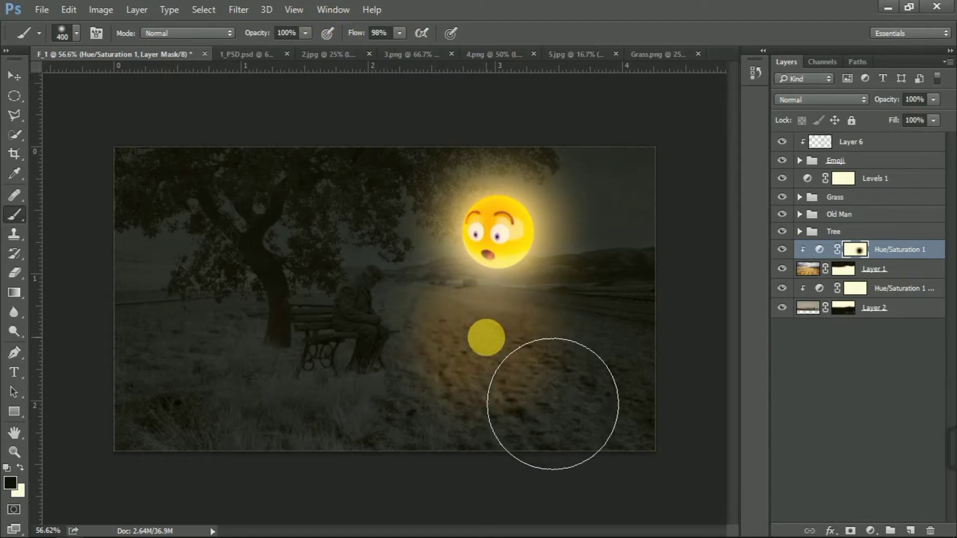
mouse_move(554, 404)
left_mouse_down()
mouse_move(606, 424)
mouse_move(559, 384)
mouse_move(674, 457)
mouse_move(642, 502)
left_mouse_up()
Step: Extend the light across the field toward the bench and foreground on the same mask, reducing the brush flow down to 7%
left_click_drag(357, 33, 346, 33)
mouse_move(439, 311)
left_mouse_down()
mouse_move(361, 387)
mouse_move(265, 259)
mouse_move(173, 419)
left_mouse_up()
left_click_drag(358, 32, 351, 31)
left_click_drag(519, 419, 533, 438)
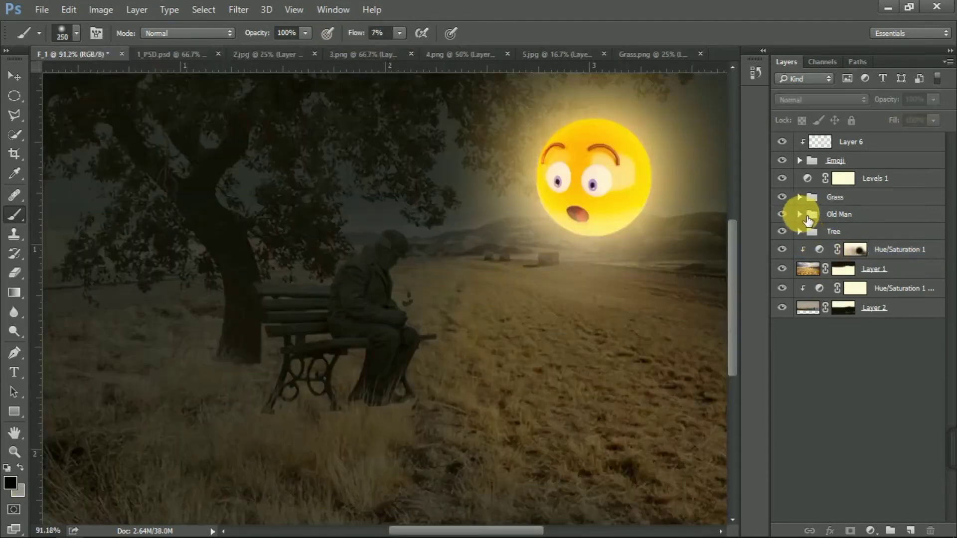
Step: Light up the old man on the Old Man group's Hue/Saturation mask with a 250 px black brush at 78% and 100% flow
left_click(801, 215)
left_click(868, 233)
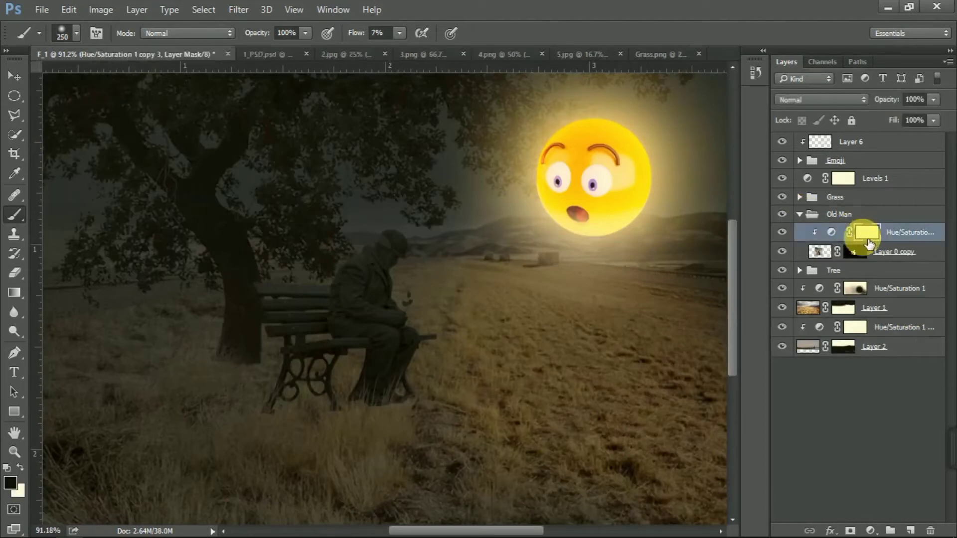
mouse_move(359, 33)
left_mouse_down()
mouse_move(384, 33)
mouse_move(373, 33)
left_mouse_up()
left_click(517, 367)
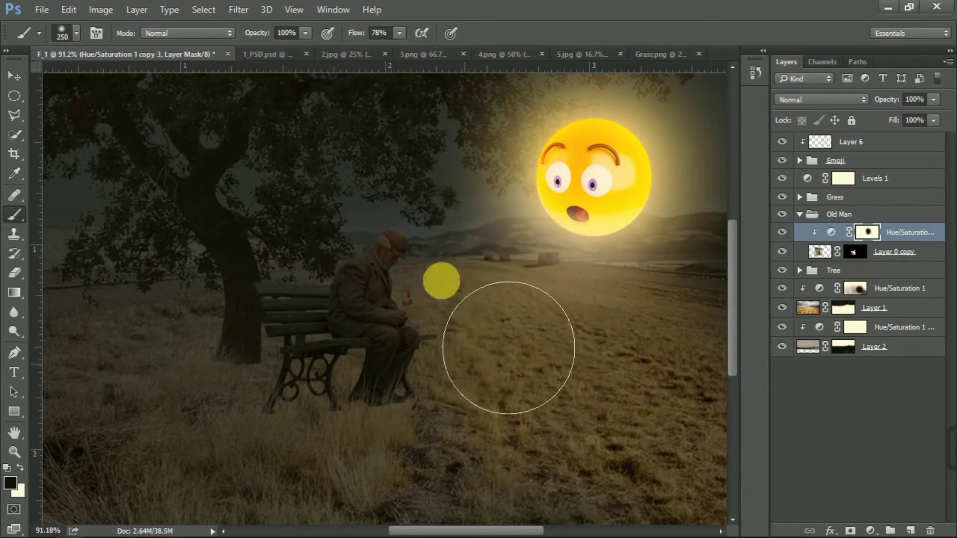
left_click_drag(392, 41, 398, 41)
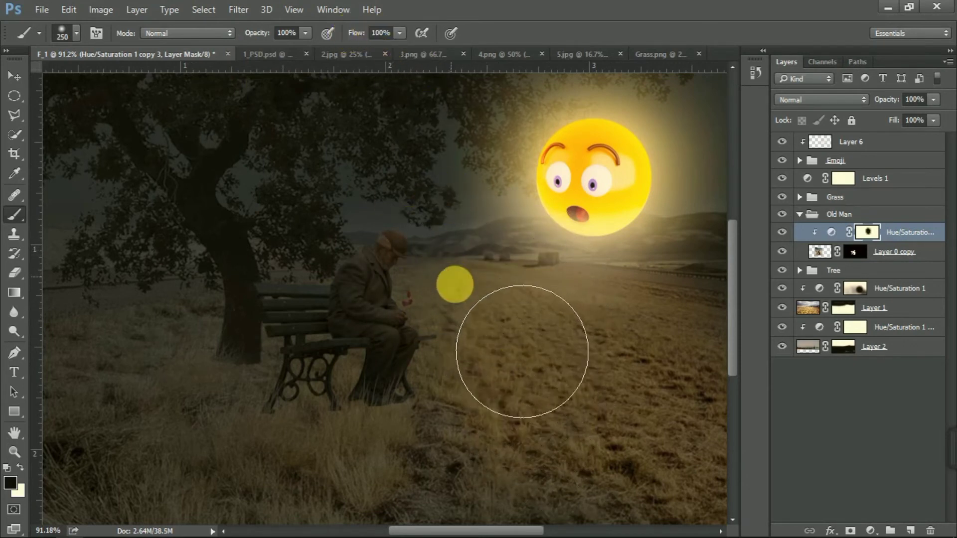
left_click(472, 338)
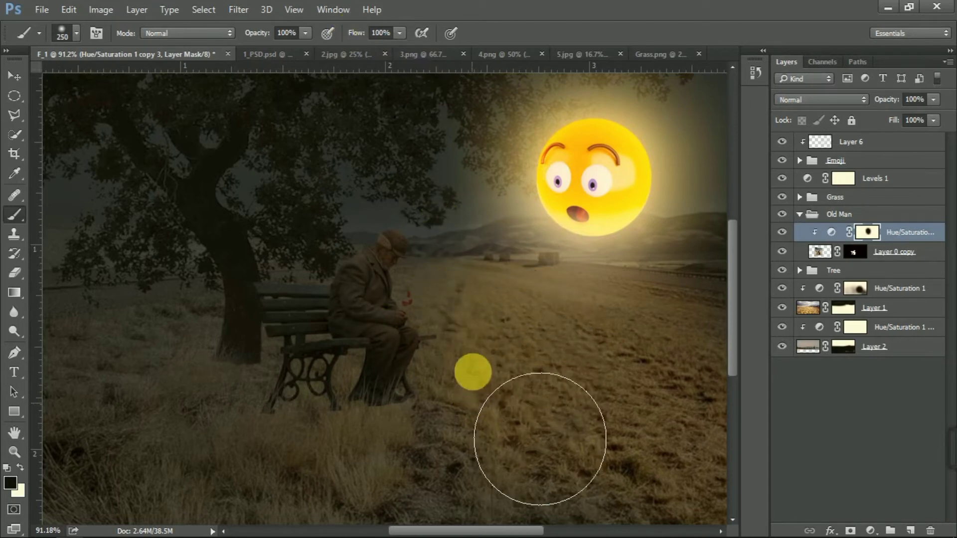
scroll(394, 307, "up", 4)
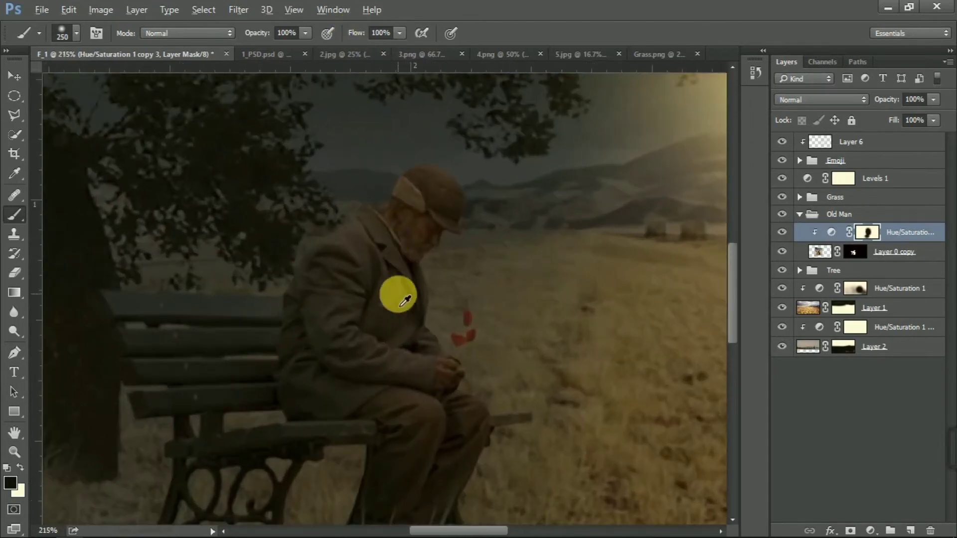
scroll(402, 312, "down", 7)
scroll(365, 261, "up", 2)
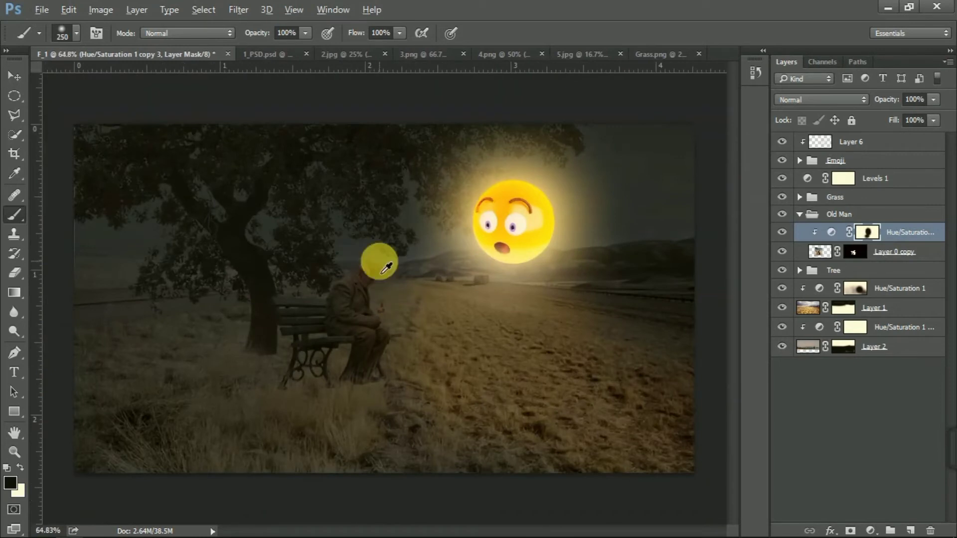
scroll(387, 269, "up", 3)
Step: Compare the scene with Levels 1 hidden and shown, and try Darken and another blend mode on it
left_click(782, 179)
left_click(782, 179)
left_click(827, 179)
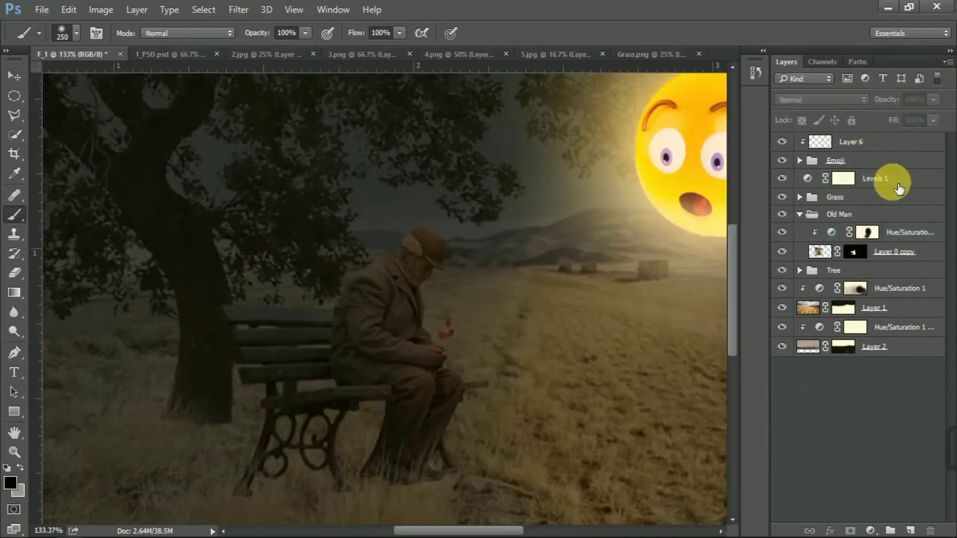
left_click(832, 99)
left_click(798, 143)
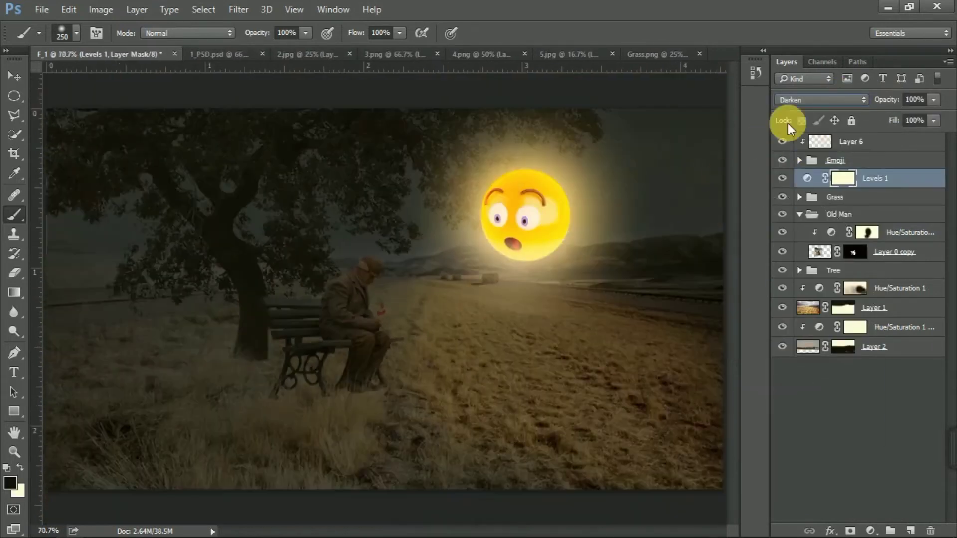
left_click(820, 100)
left_click(798, 326)
Step: Add a bright green Solid Color fill layer, move it below Layer 2, and hide it
left_click(870, 531)
left_click(870, 257)
left_click_drag(767, 384, 767, 365)
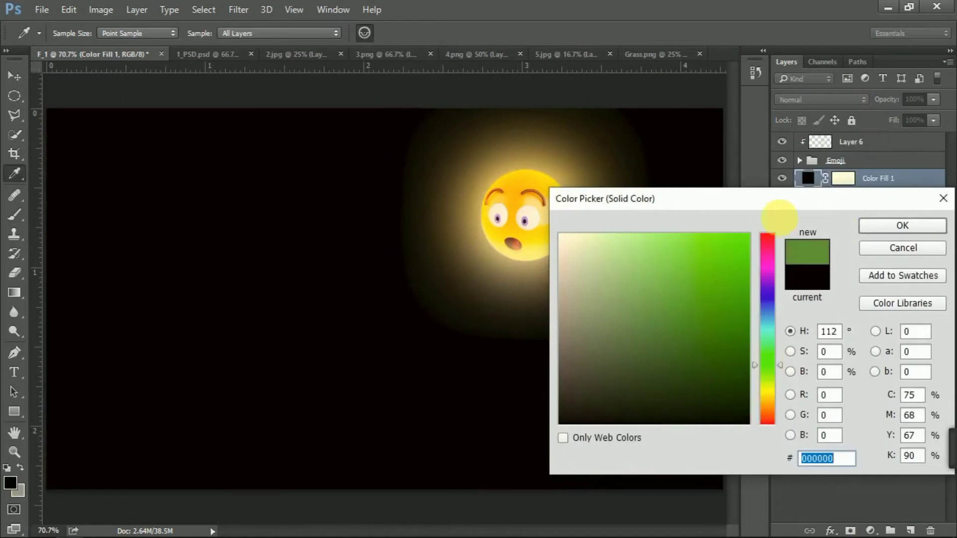
left_click(748, 235)
left_click(903, 226)
left_click_drag(877, 178, 863, 403)
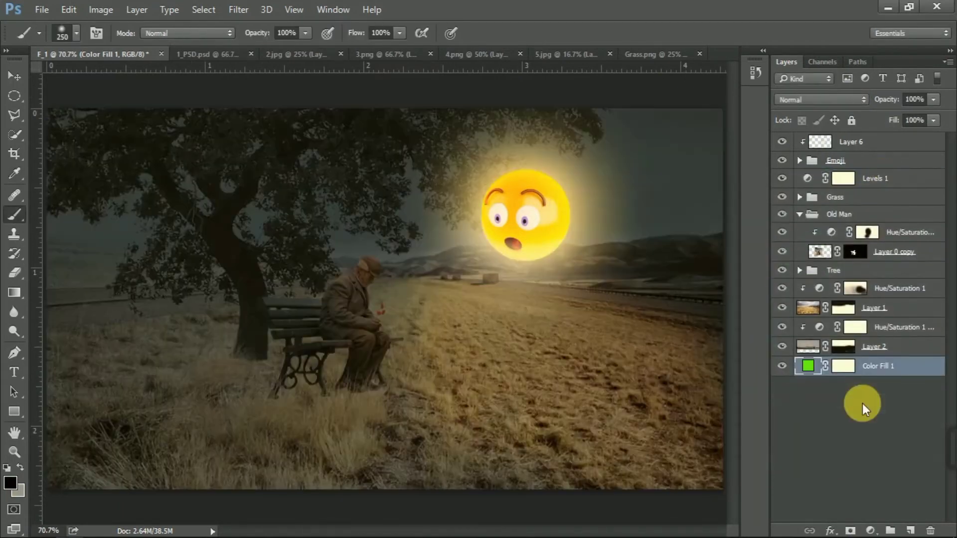
left_click(784, 369)
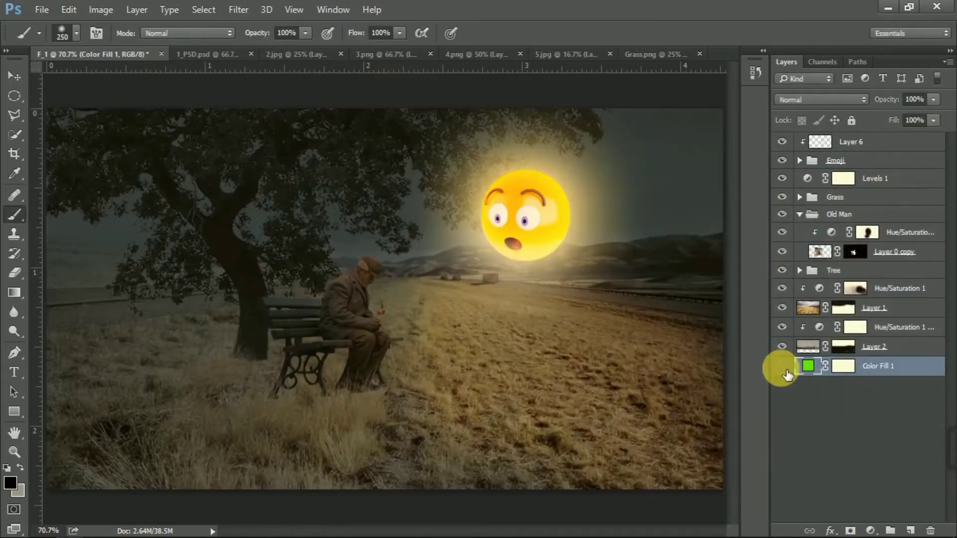
Step: Try the blend modes on Levels 1 one after another, from Darken through Vivid Light to Subtract
left_click(855, 178)
left_click(821, 99)
left_click(809, 143)
left_click(806, 104)
left_click(805, 103)
key("Down")
key("Down")
key("Down")
key("Down")
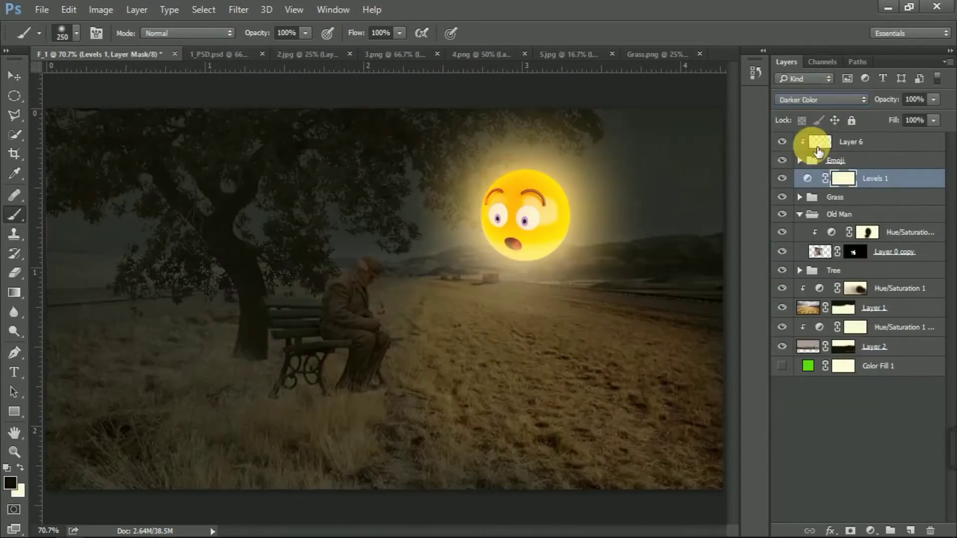
key("Down")
key("Down")
key("Down")
key("Down")
key("Down")
key("Down")
key("Down")
key("Down")
key("Down")
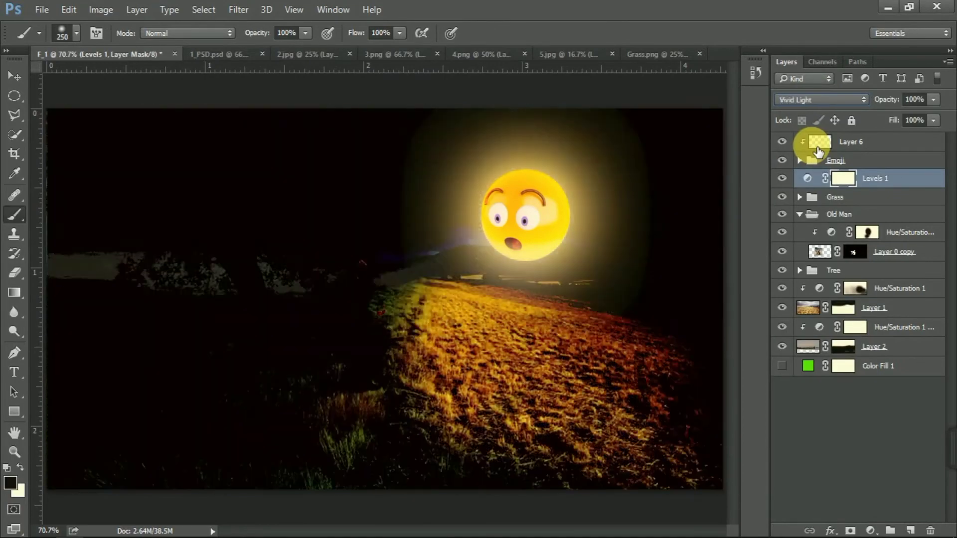
key("Down")
key("Down")
key("Down")
key("Down")
key("Down")
key("Down")
key("Down")
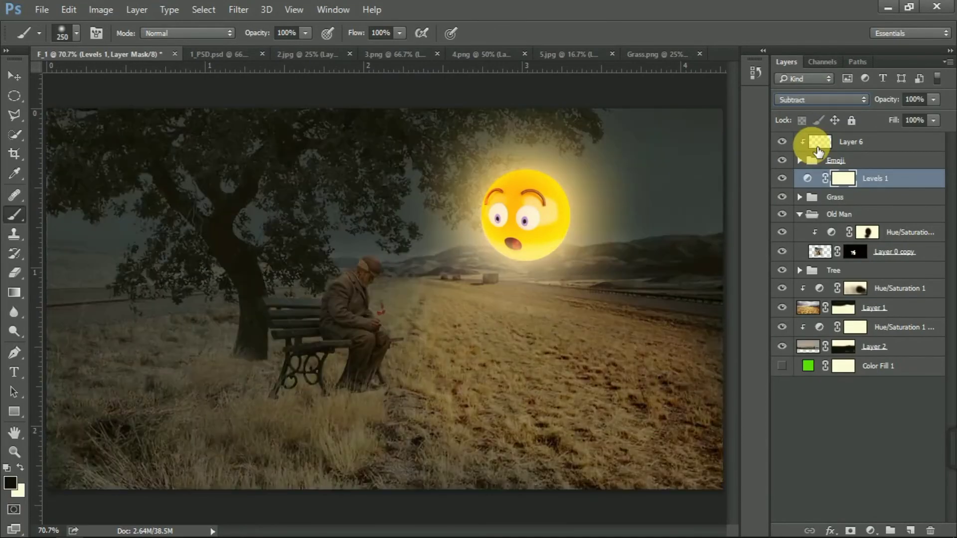
Step: Set the Levels 1 layer's blend mode to Overlay
left_click(821, 100)
left_click(813, 157)
left_click(821, 100)
left_click(803, 205)
key("Down")
key("Down")
key("Down")
key("Down")
key("Down")
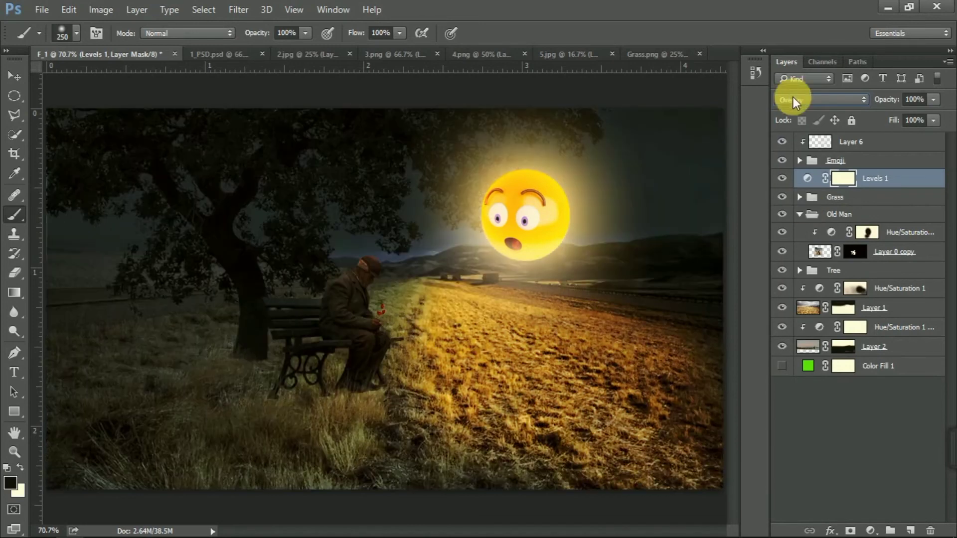
left_click(794, 100)
Step: Try 50% opacity on Levels 1 and settle on 65%
left_click(919, 102)
type("50")
left_click(864, 425)
left_click(799, 184)
left_click(901, 102)
left_click_drag(903, 103, 918, 108)
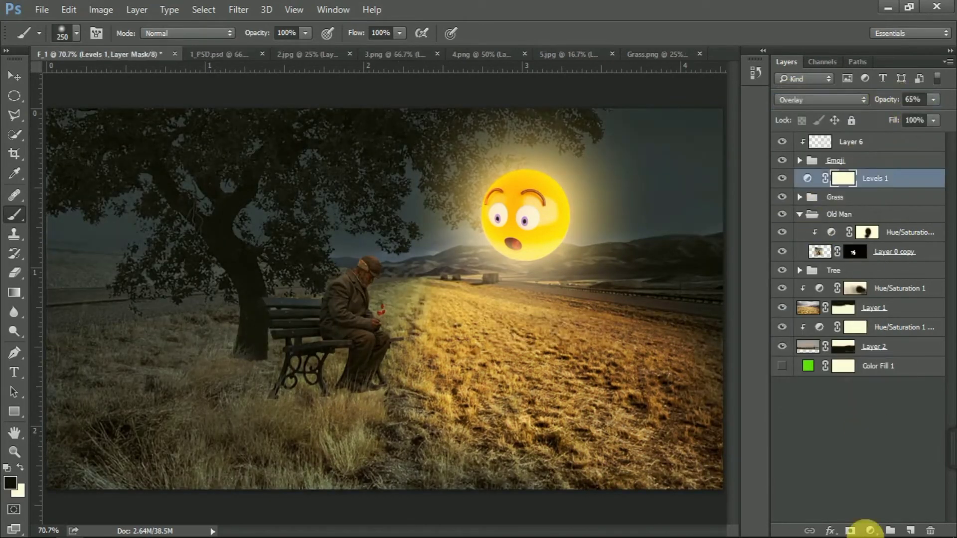
Step: Paint white on the Hue/Saturation 1 mask with the brush flow at 20% to darken the edges of the lit field
left_click(820, 444)
left_click(855, 288)
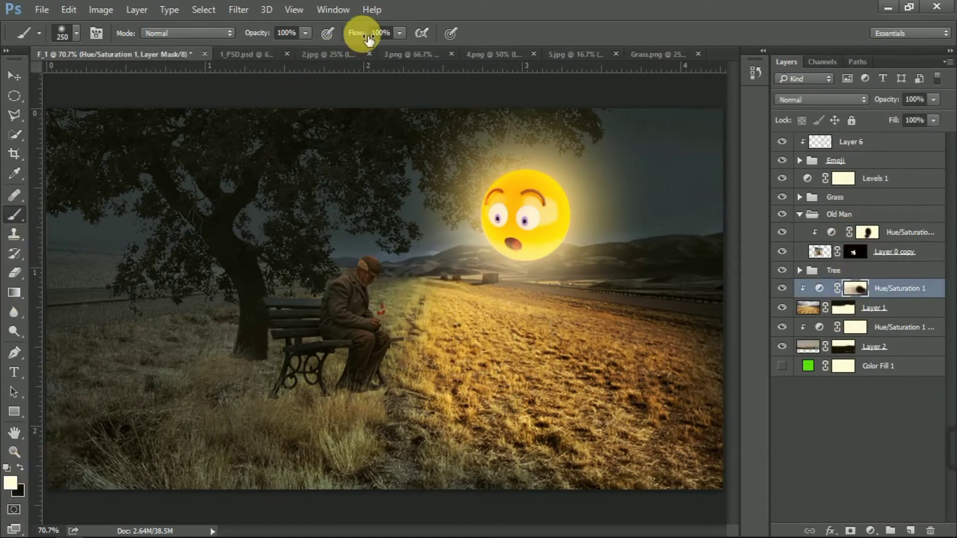
type("20")
key("Return")
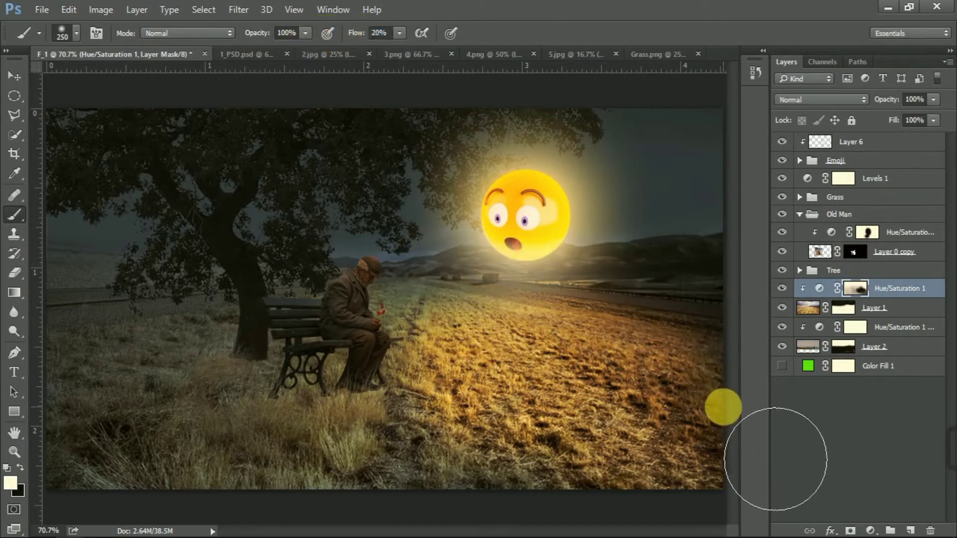
left_click_drag(363, 40, 370, 40)
left_click_drag(678, 504, 588, 491)
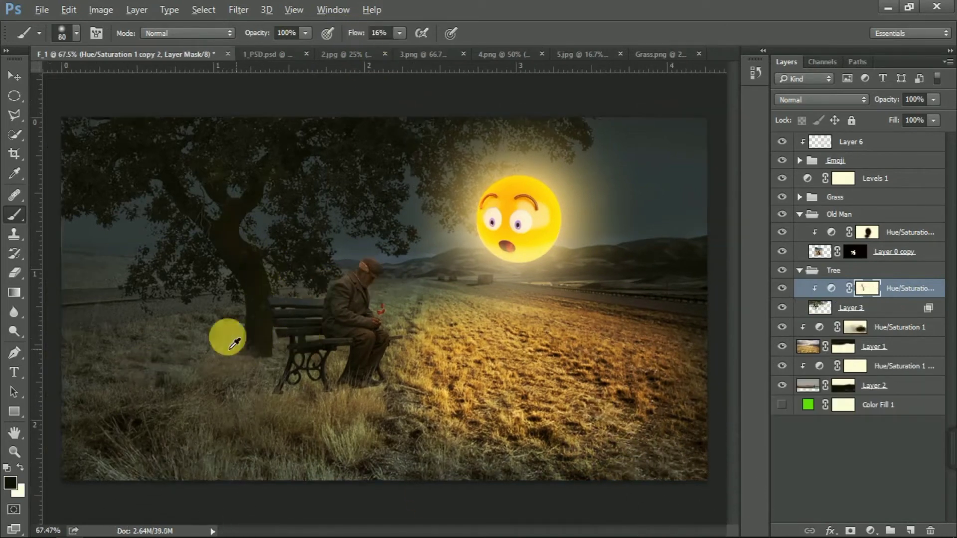
Step: Add a new layer above the Hue/Saturation layer in the Old Man group and paint a soft black shadow under the bench
scroll(227, 337, "up", 1)
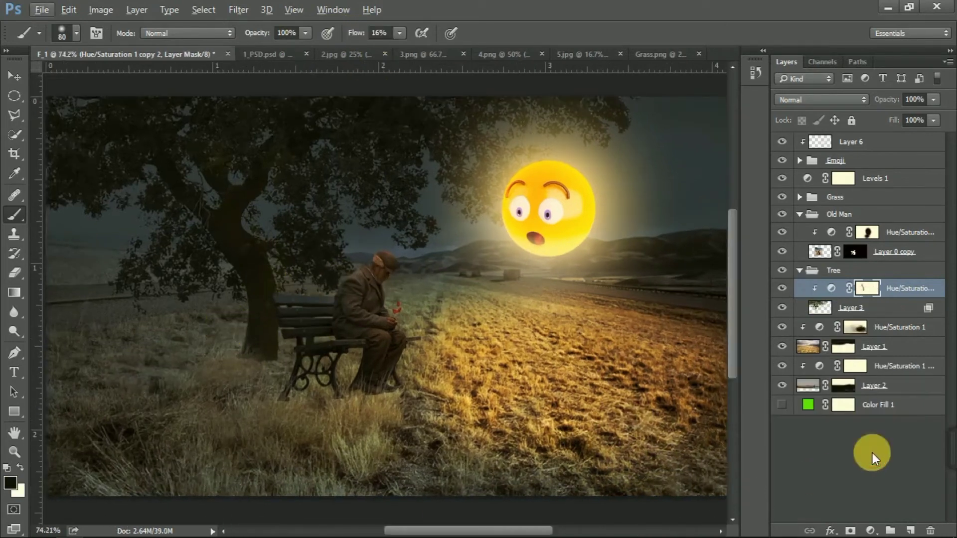
left_click(854, 471)
left_click(800, 271)
left_click(895, 238)
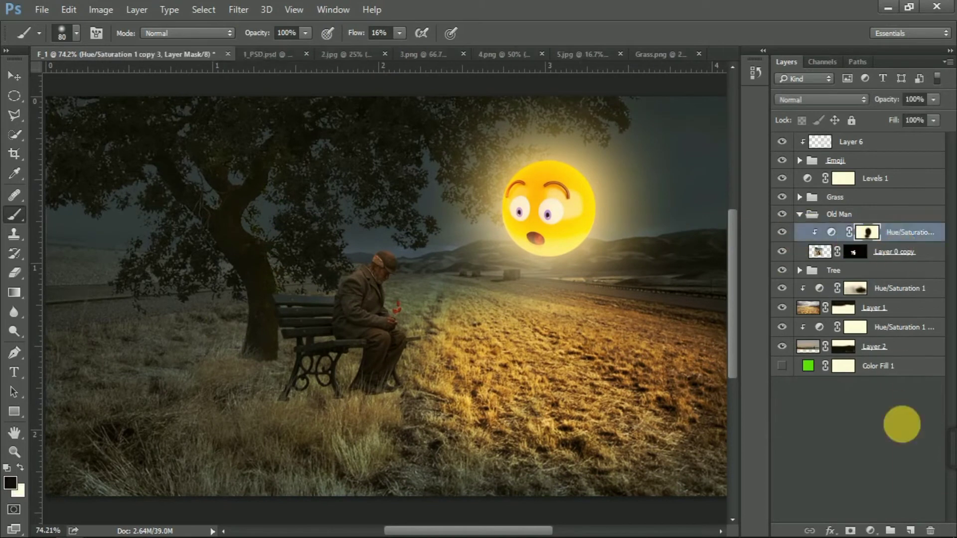
left_click(911, 530)
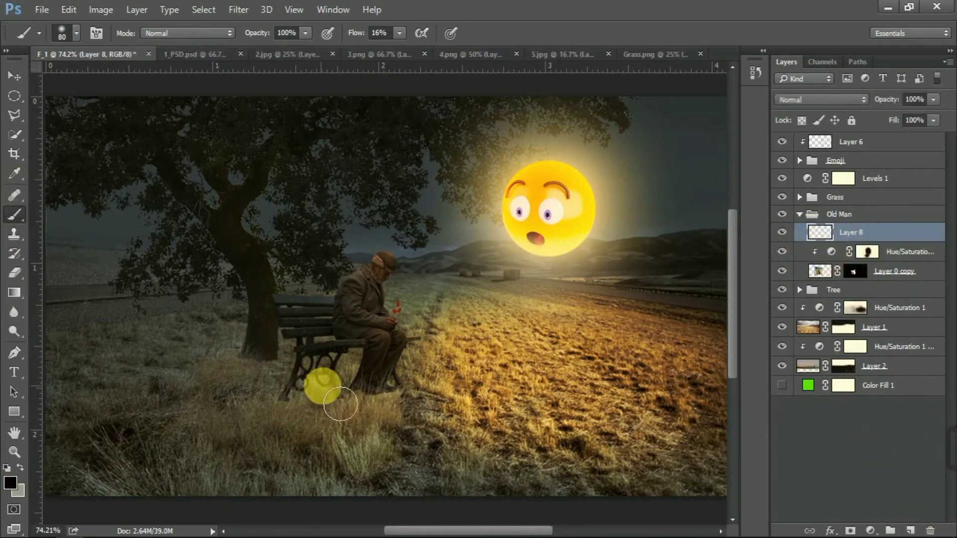
mouse_move(379, 393)
left_mouse_down()
mouse_move(264, 411)
mouse_move(389, 405)
mouse_move(303, 438)
mouse_move(294, 395)
mouse_move(270, 428)
mouse_move(381, 399)
mouse_move(380, 386)
mouse_move(398, 402)
mouse_move(331, 406)
left_mouse_up()
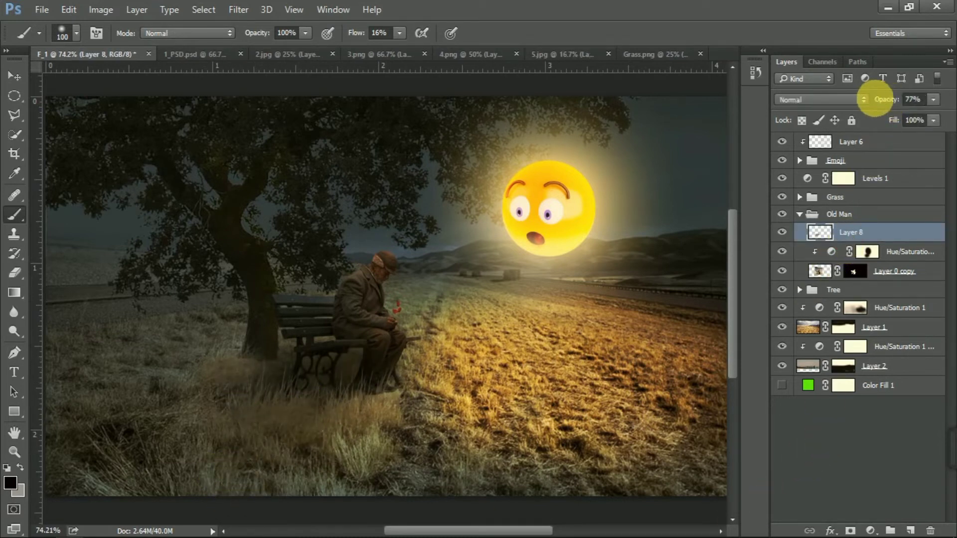
Step: Compare the image with and without Layer 8's bench shadow and try 80% opacity on it
left_click(844, 414)
left_click(882, 182)
left_click(870, 231)
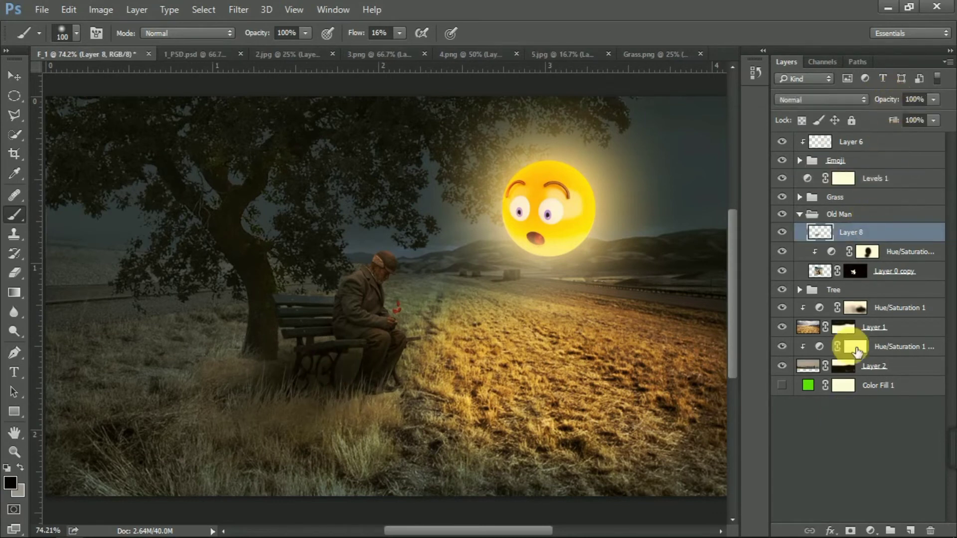
left_click(782, 233)
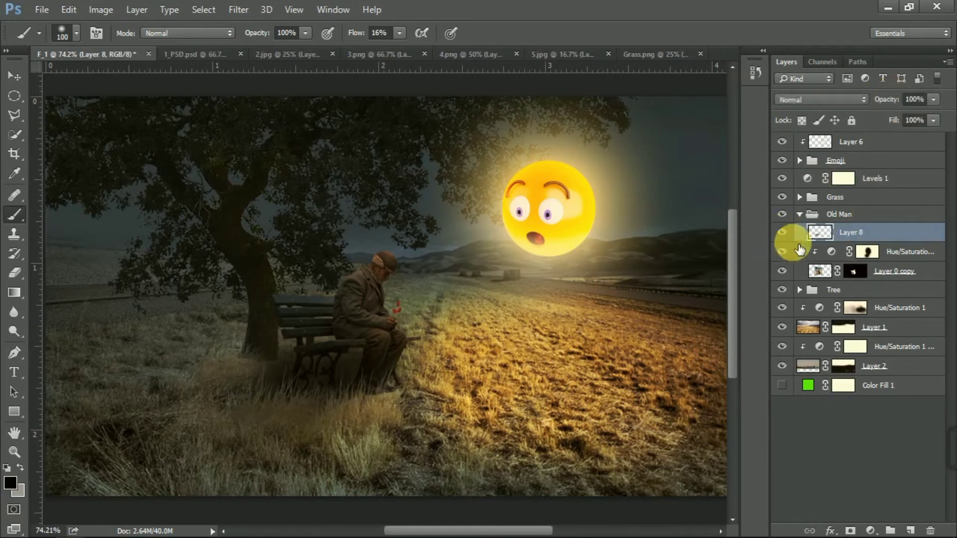
key("BackSpace")
type("80")
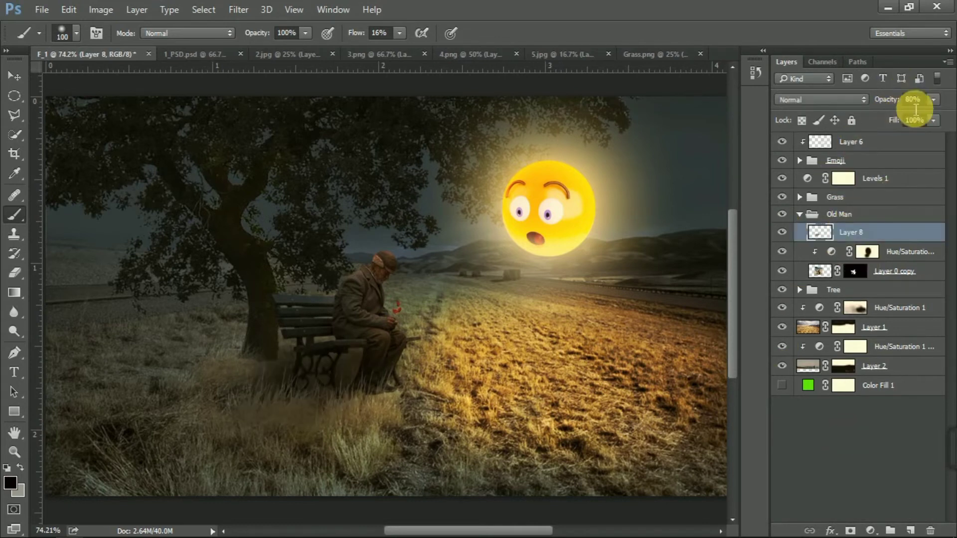
Step: Set Layer 8's blend mode to Multiply and its opacity to 87%
left_click(884, 435)
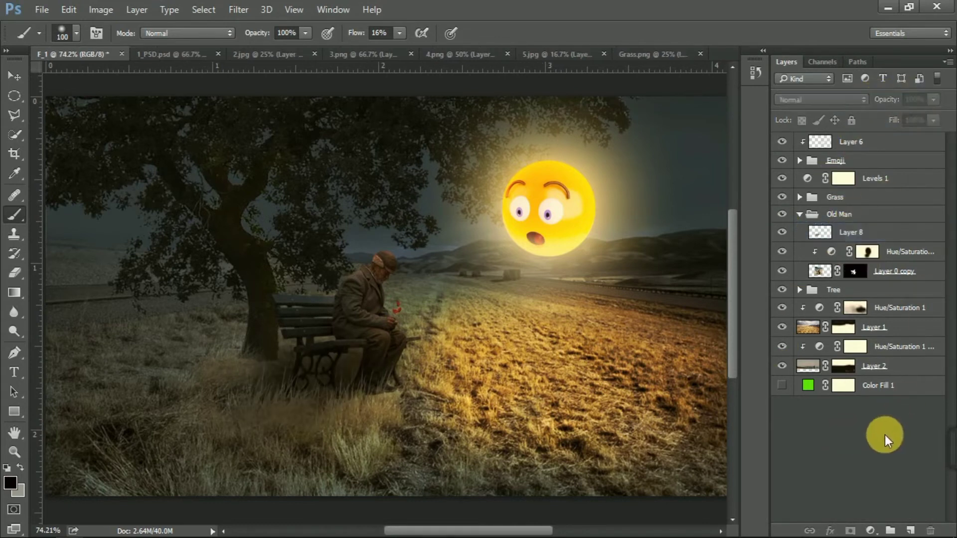
left_click(857, 241)
left_click(825, 99)
left_click(818, 155)
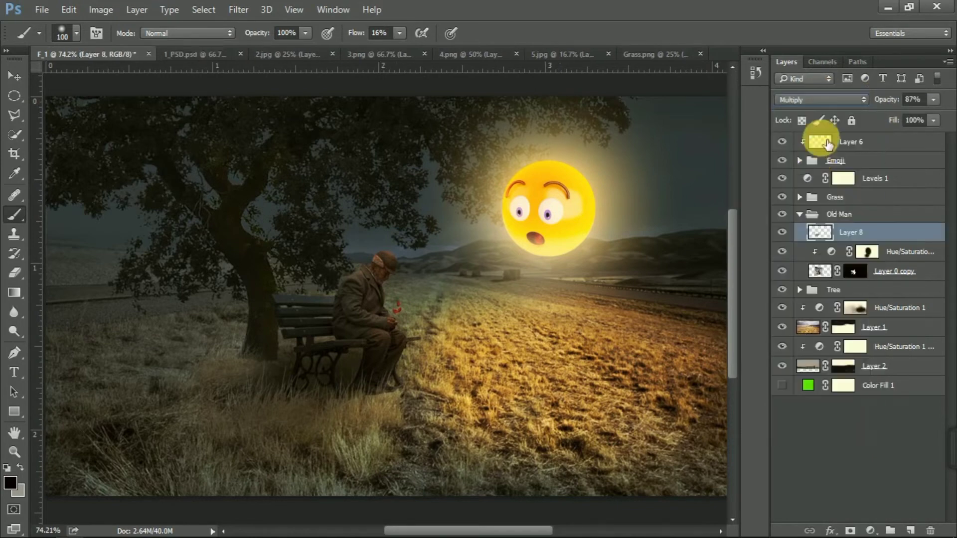
left_click(854, 476)
Step: Add a new empty layer above the Hue/Saturation layer in the Tree group
scroll(304, 344, "down", 3)
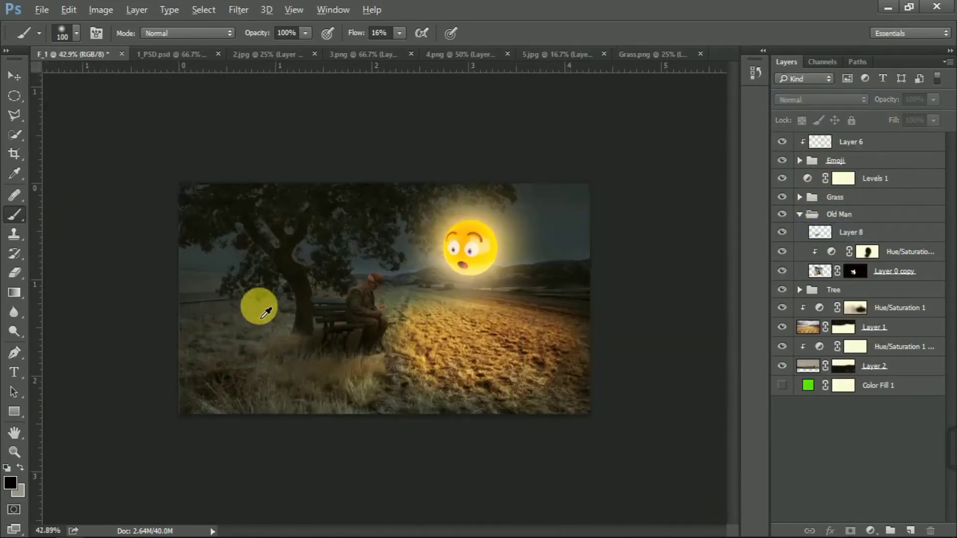
scroll(234, 302, "up", 6)
left_click_drag(244, 347, 373, 388)
key("ctrl+r")
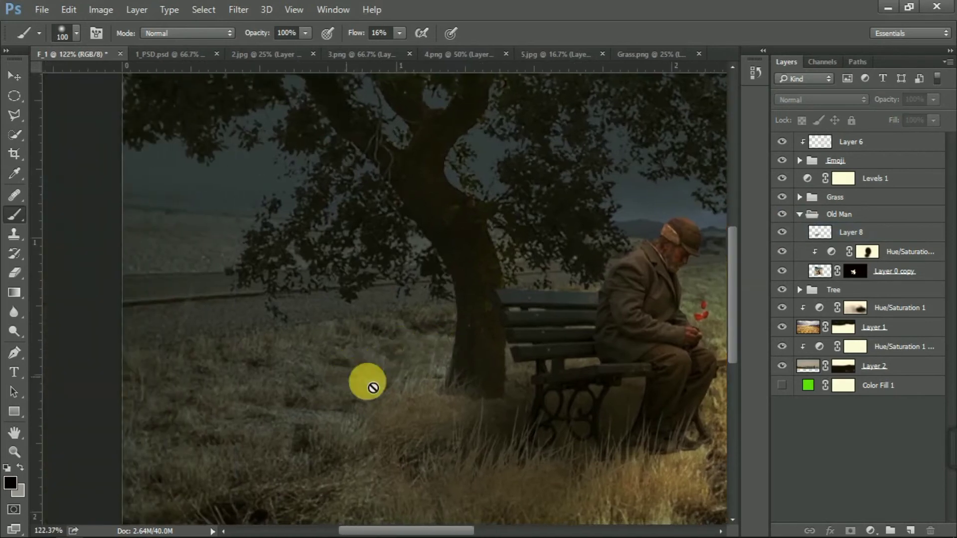
left_click(799, 291)
key("ctrl+shift+alt+n")
key("ctrl+0")
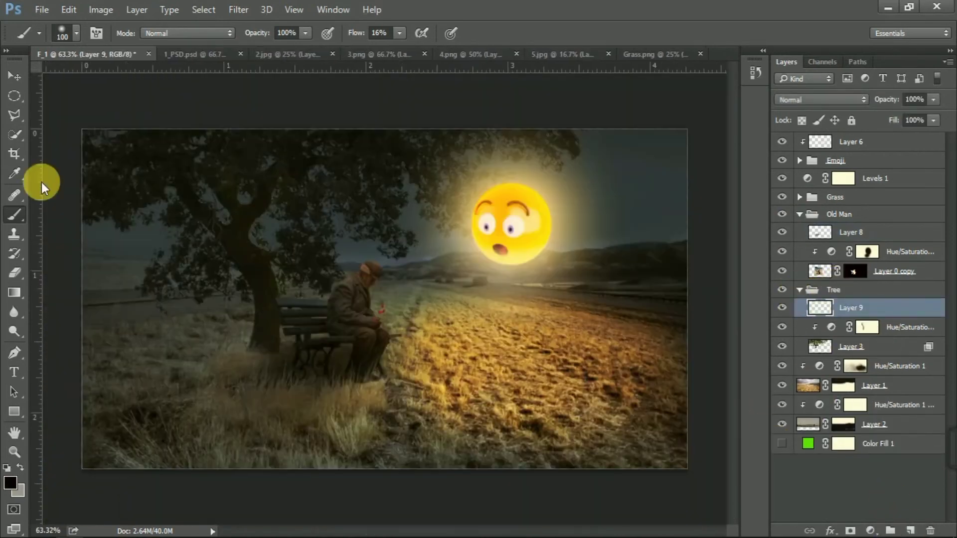
Step: Enlarge the soft brush to 500 px and stamp a black spot repeatedly near the seated man on Layer 9
key("bracketright")
key("bracketright")
key("bracketright")
key("bracketright")
key("bracketright")
key("bracketright")
key("bracketright")
key("bracketright")
left_click(395, 318)
left_click(395, 319)
left_click(394, 318)
left_click(394, 318)
Step: Flatten, slightly rotate and widen the black spot with Free Transform to form a ground shadow at the base of the tree
key("ctrl+t")
mouse_move(429, 465)
left_mouse_down()
mouse_move(398, 387)
mouse_move(417, 358)
left_mouse_up()
left_click_drag(474, 331, 302, 355)
left_click_drag(247, 376, 247, 346)
left_click_drag(420, 388, 423, 359)
left_click_drag(256, 343, 276, 340)
left_click_drag(437, 346, 433, 388)
left_click_drag(252, 353, 271, 358)
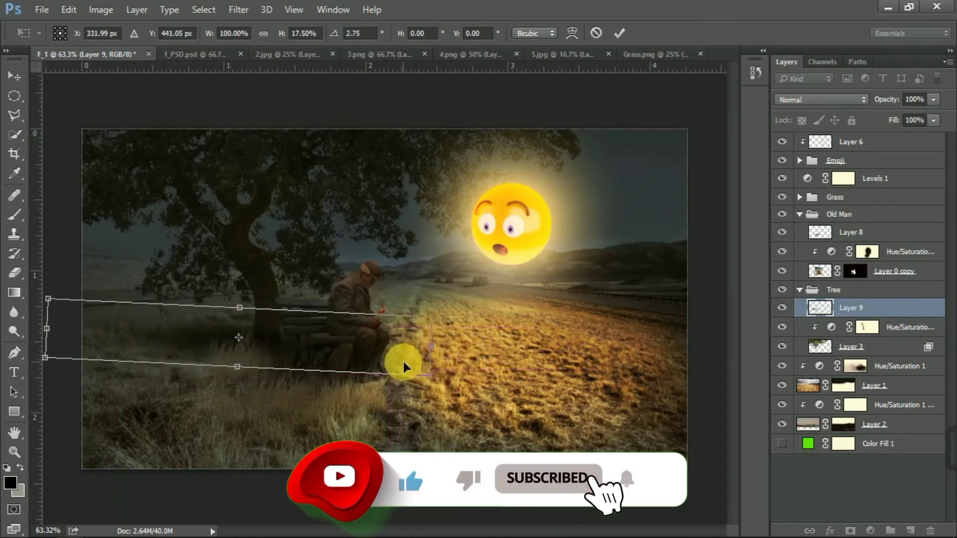
left_click_drag(431, 352, 576, 358)
left_click_drag(408, 346, 431, 348)
key("Return")
Step: Add a layer mask to Layer 9 and paint black at 100% flow to remove the shadow from the bench, man and nearby field
key("b")
scroll(221, 330, "up", 5)
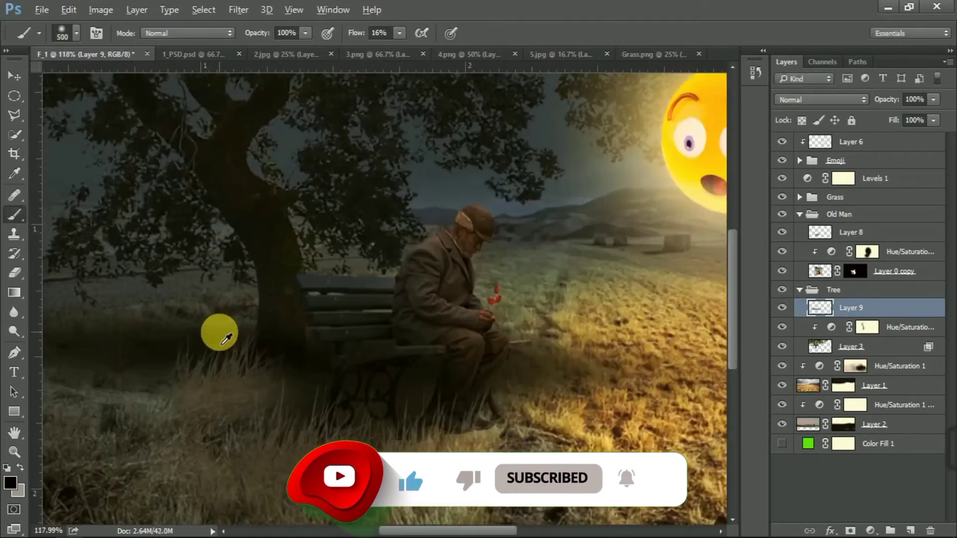
left_click(851, 530)
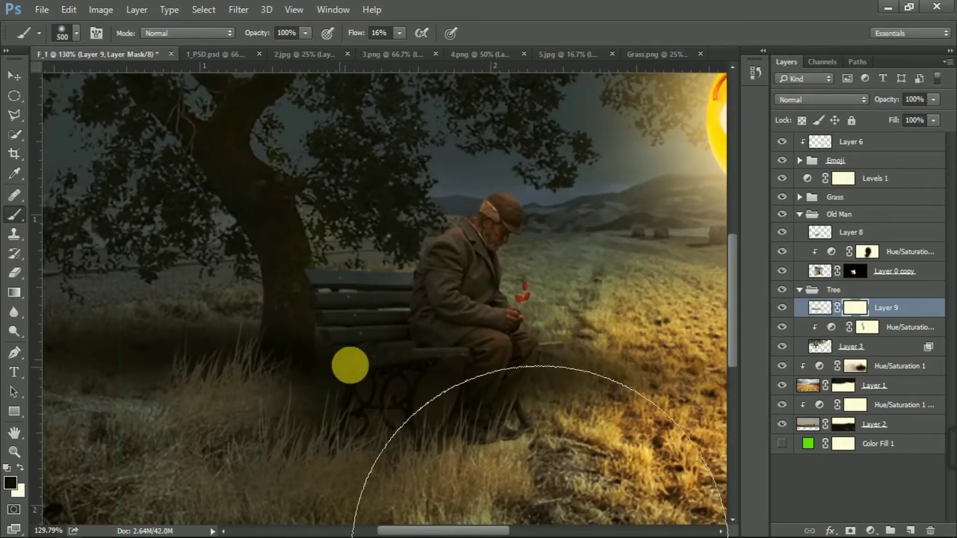
right_click(427, 364)
left_click(478, 419)
mouse_move(315, 341)
left_mouse_down()
mouse_move(352, 373)
mouse_move(690, 384)
mouse_move(321, 357)
mouse_move(370, 374)
left_mouse_up()
left_click_drag(358, 33, 399, 33)
left_click_drag(351, 417, 649, 397)
left_click_drag(612, 366, 462, 328)
scroll(465, 327, "down", 3)
left_click_drag(690, 312, 545, 426)
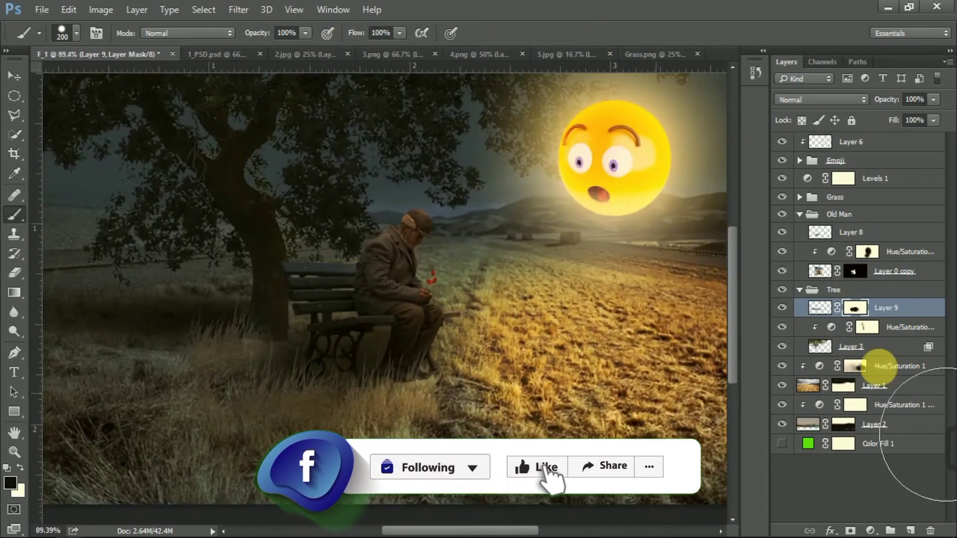
Step: Compare Layer 9 hidden and shown, and mask out its shadow over the grass in front of the bench
left_click(782, 308)
left_click(782, 308)
left_click_drag(185, 414, 414, 393)
Step: Lower the opacity of the tree's shadow on Layer 9 to about 77%
scroll(280, 278, "down", 8)
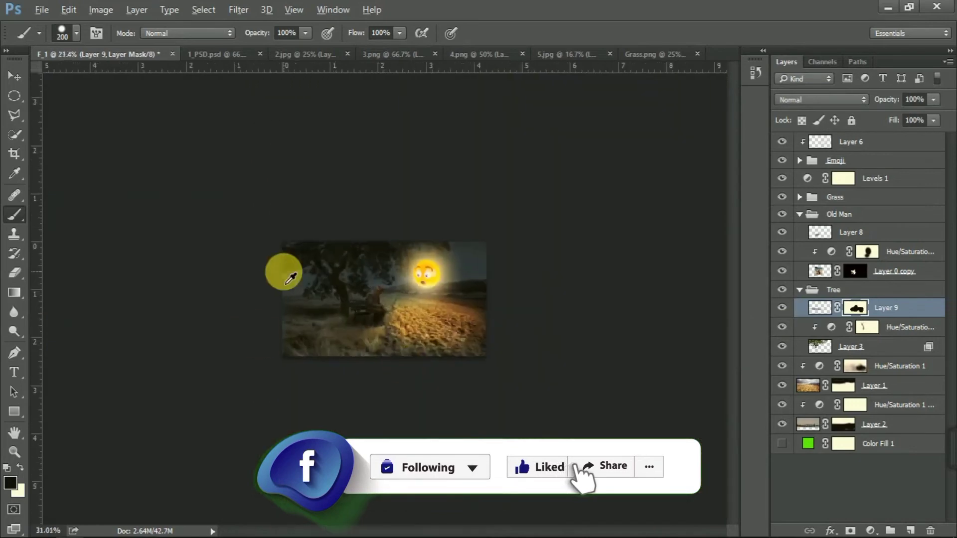
scroll(280, 277, "up", 5)
left_click(820, 307)
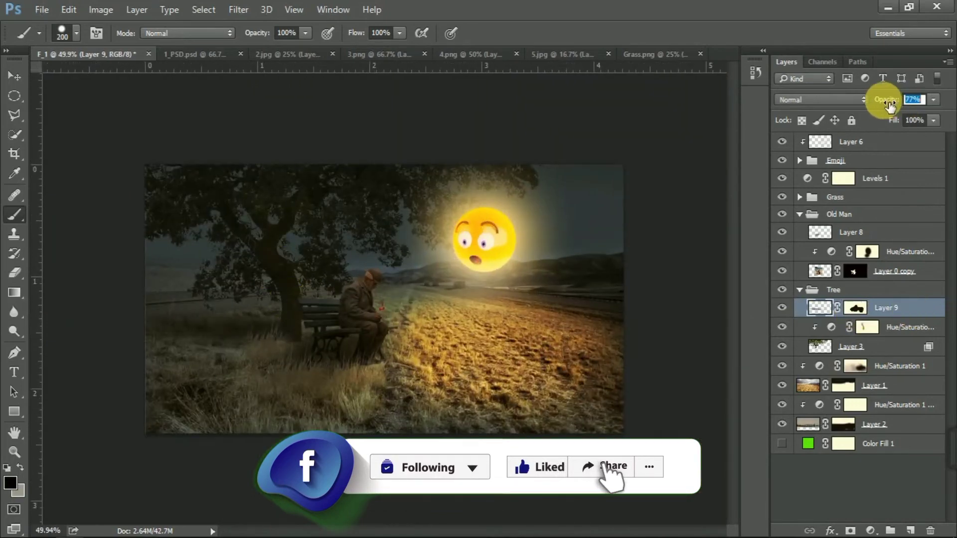
scroll(374, 310, "up", 2)
left_click(852, 462)
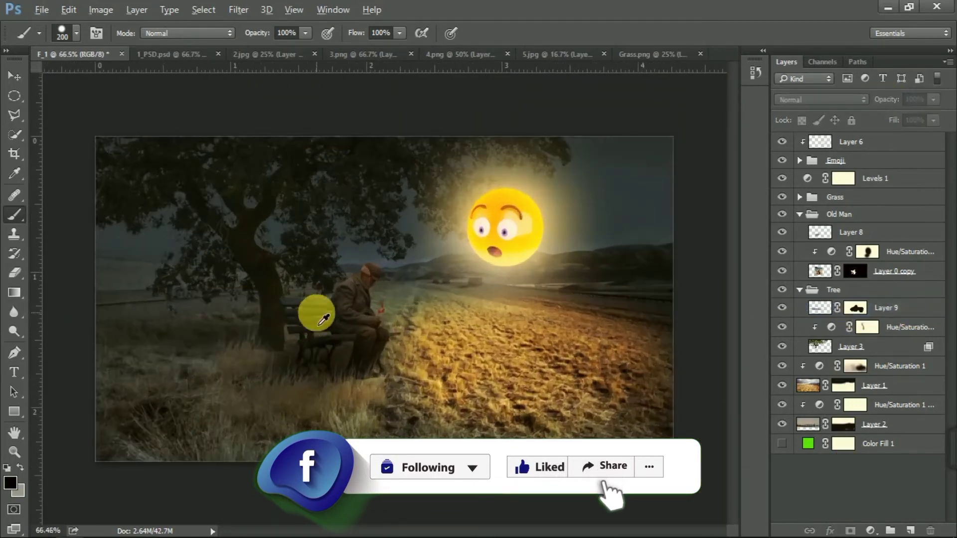
Step: Add a Levels adjustment clipped to the old man above his Hue/Saturation layer and lower its white output level to darken him
scroll(330, 295, "up", 15)
left_click(800, 290)
left_click(867, 252)
left_click(870, 530)
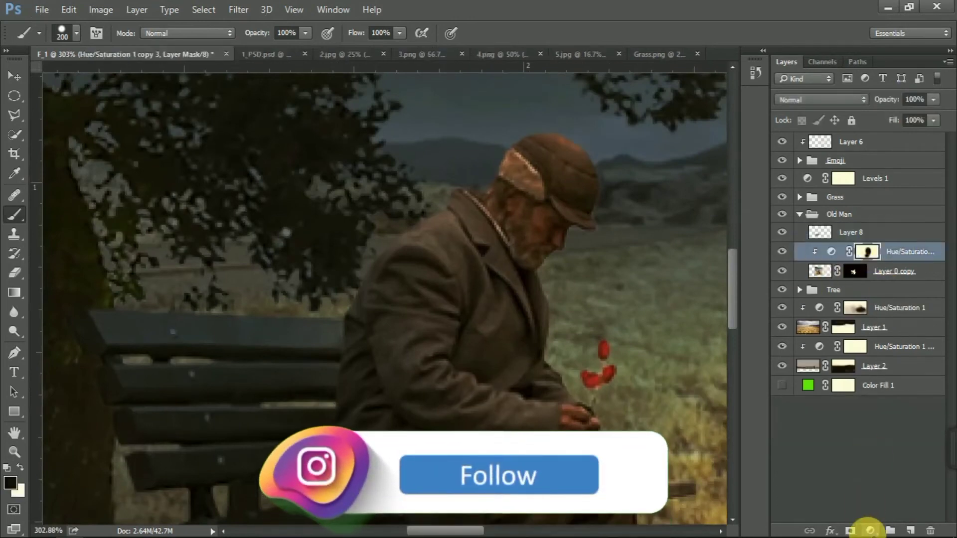
left_click(892, 322)
left_click_drag(284, 92, 883, 70)
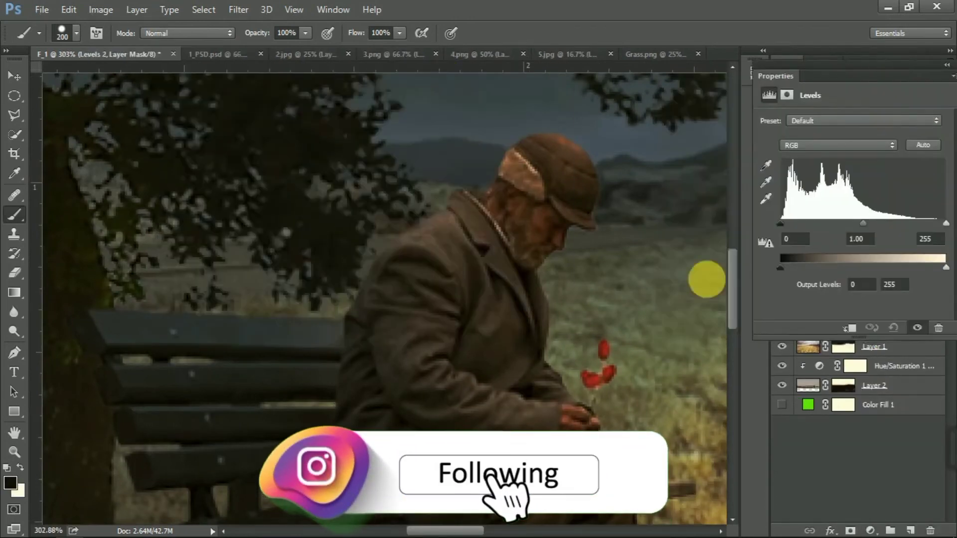
scroll(374, 280, "down", 5)
left_click_drag(945, 267, 913, 268)
left_click_drag(860, 76, 755, 89)
Step: Paint black with a smaller brush on the Levels 2 mask over the man's coat, shoulder and head to restore their brightness
left_click(866, 252)
scroll(483, 226, "up", 4)
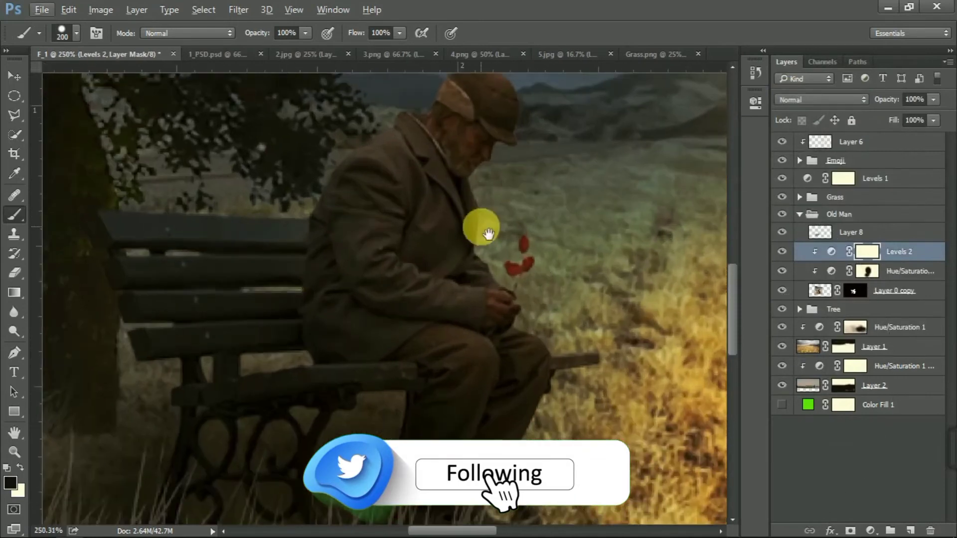
left_click_drag(458, 230, 448, 244)
left_click_drag(565, 199, 425, 242)
key("bracketleft")
key("bracketleft")
key("bracketleft")
key("bracketleft")
key("bracketleft")
key("bracketleft")
key("bracketleft")
key("bracketleft")
key("bracketleft")
key("bracketleft")
key("bracketleft")
key("bracketleft")
mouse_move(223, 259)
left_mouse_down()
mouse_move(269, 323)
mouse_move(274, 365)
mouse_move(335, 441)
mouse_move(294, 393)
mouse_move(327, 321)
left_mouse_up()
left_click_drag(240, 283, 308, 304)
left_click_drag(300, 163, 357, 292)
mouse_move(349, 234)
left_mouse_down()
mouse_move(333, 230)
mouse_move(472, 203)
mouse_move(494, 218)
mouse_move(404, 177)
mouse_move(368, 194)
left_mouse_up()
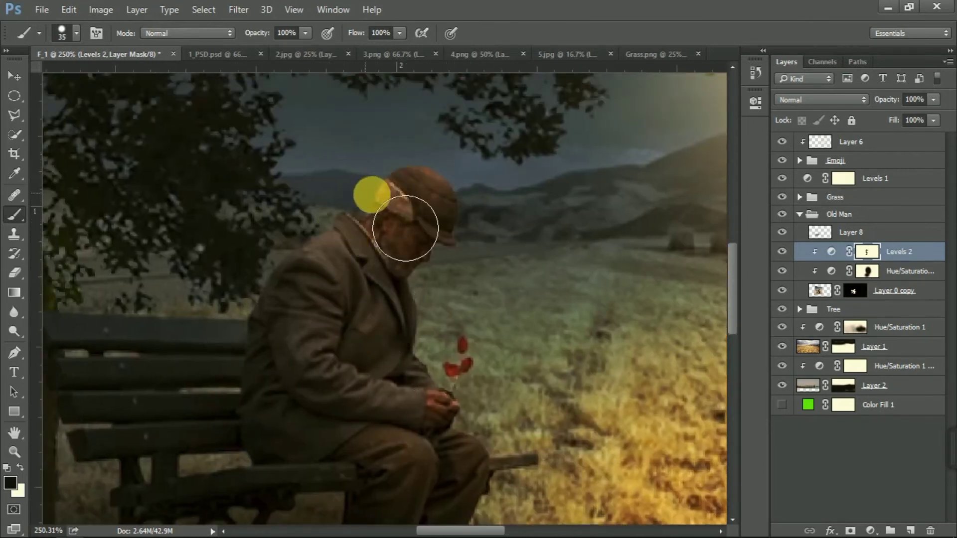
Step: Reduce the brush to 15 px and paint black on the Levels 2 mask around the man's legs and the bench seat
left_click_drag(483, 329, 462, 216)
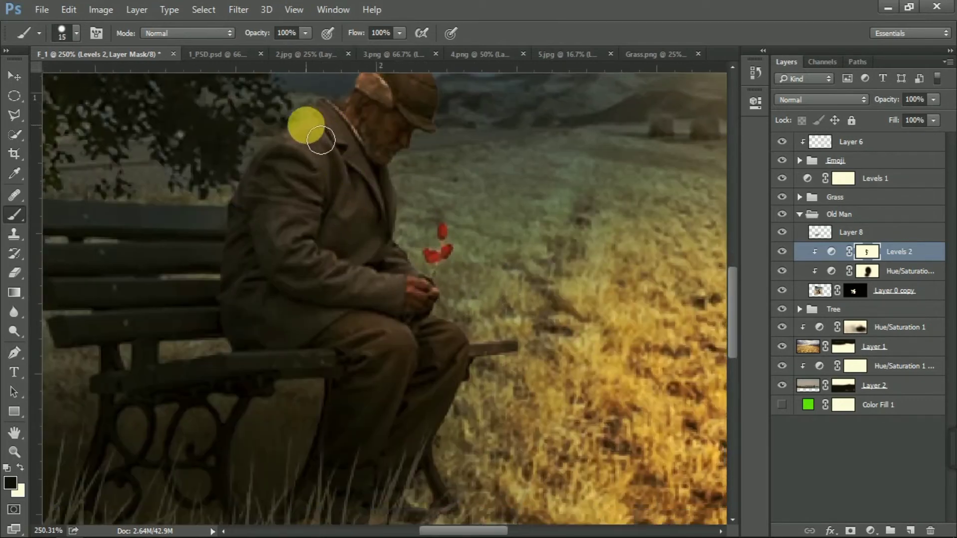
left_click_drag(322, 421, 413, 299)
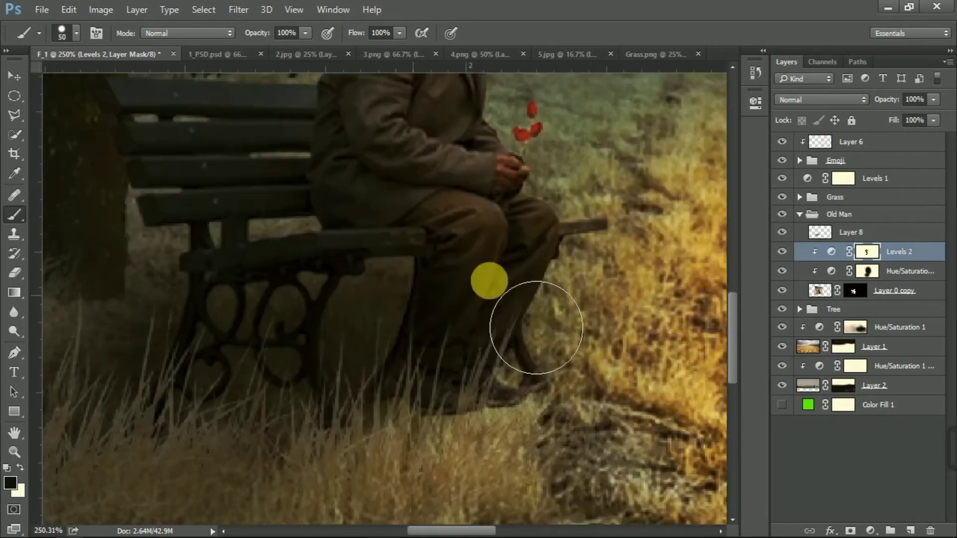
key("bracketleft")
key("bracketleft")
key("bracketleft")
key("bracketleft")
key("bracketleft")
key("bracketleft")
key("bracketleft")
left_click(423, 244)
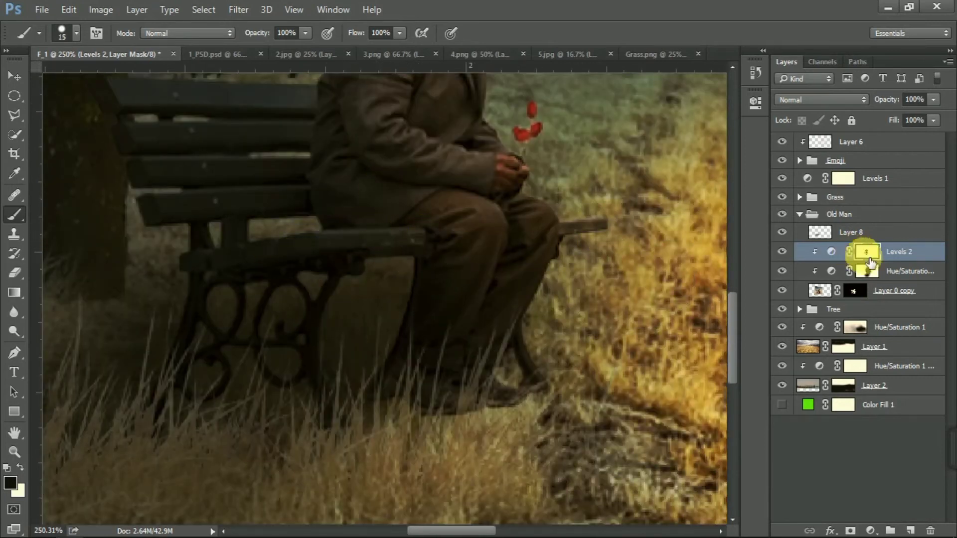
Step: Select the mask of the old man's Hue/Saturation layer and paint over the bench seat with a 45 px brush at 69% flow
left_click(805, 271)
key("bracketright")
key("bracketright")
key("bracketright")
left_click_drag(363, 33, 348, 33)
left_click_drag(314, 125, 401, 247)
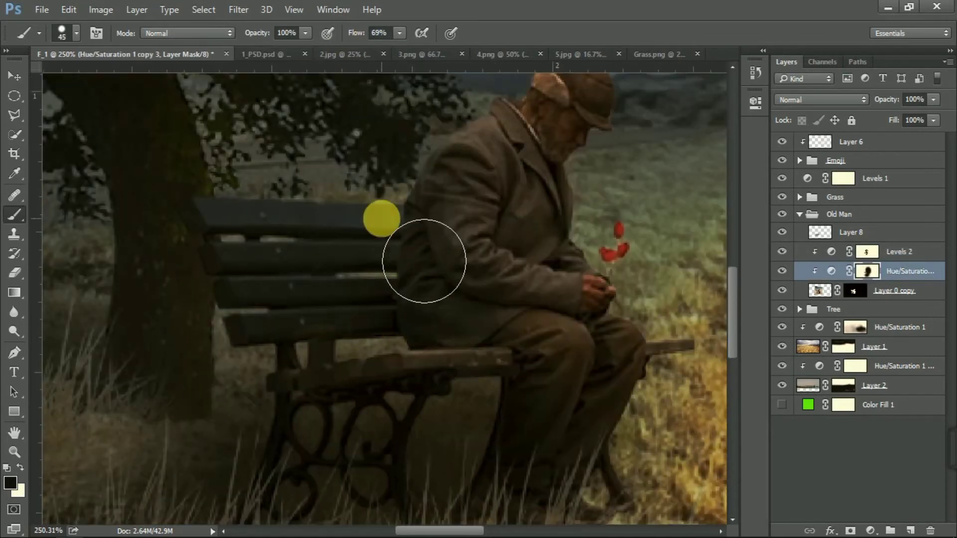
Step: Try painting over the bench backrest on the Hue/Saturation mask with a larger brush, and undo the strokes
key("bracketright")
mouse_move(375, 195)
left_mouse_down()
mouse_move(338, 264)
mouse_move(304, 170)
mouse_move(182, 170)
left_mouse_up()
key("ctrl+z")
right_click(375, 221)
left_click(338, 262)
key("ctrl+alt+z")
key("ctrl+alt+z")
key("ctrl+alt+z")
key("ctrl+alt+z")
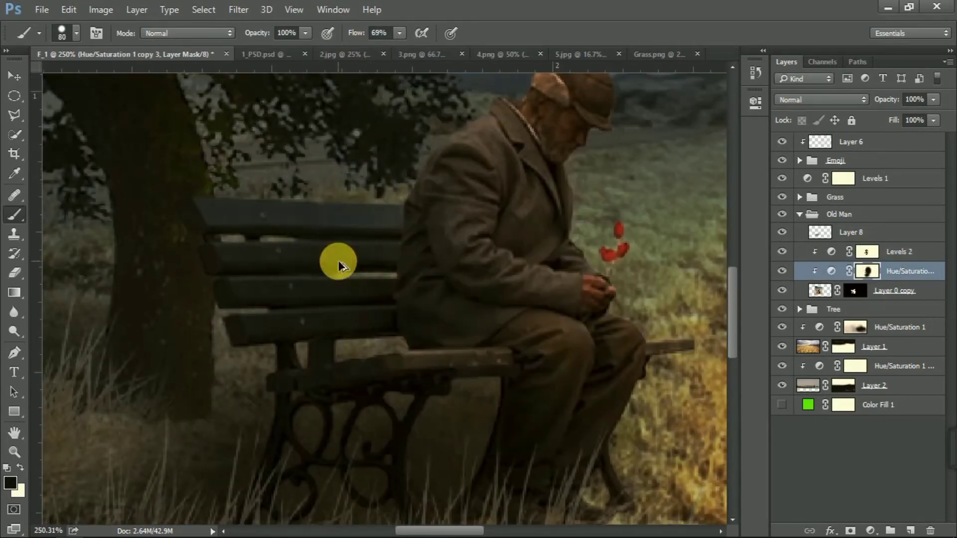
Step: Switch to a soft 80 px brush and paint the bench seat and backrest on the old man's Hue/Saturation mask
left_click(872, 276)
right_click(478, 232)
left_click(504, 368)
left_click(459, 363)
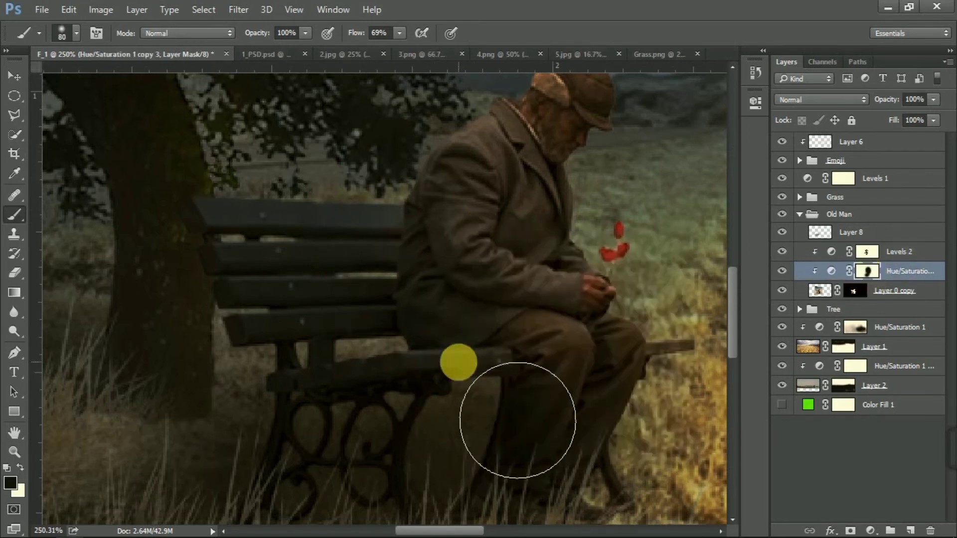
mouse_move(390, 170)
left_mouse_down()
mouse_move(374, 215)
mouse_move(262, 250)
left_mouse_up()
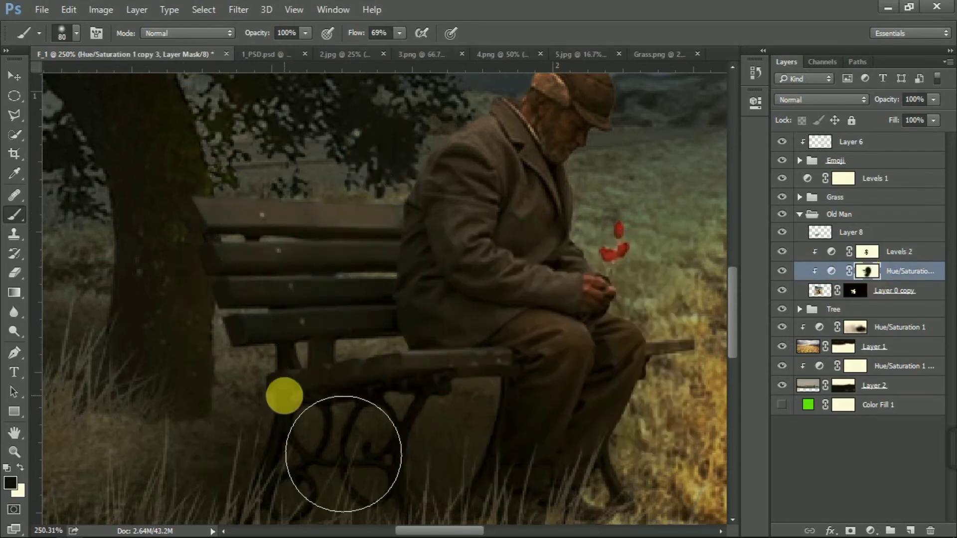
Step: Lower the brush flow to 2% and select the Levels 2 mask with white as the foreground colour
left_click_drag(345, 36, 328, 37)
scroll(279, 260, "down", 3)
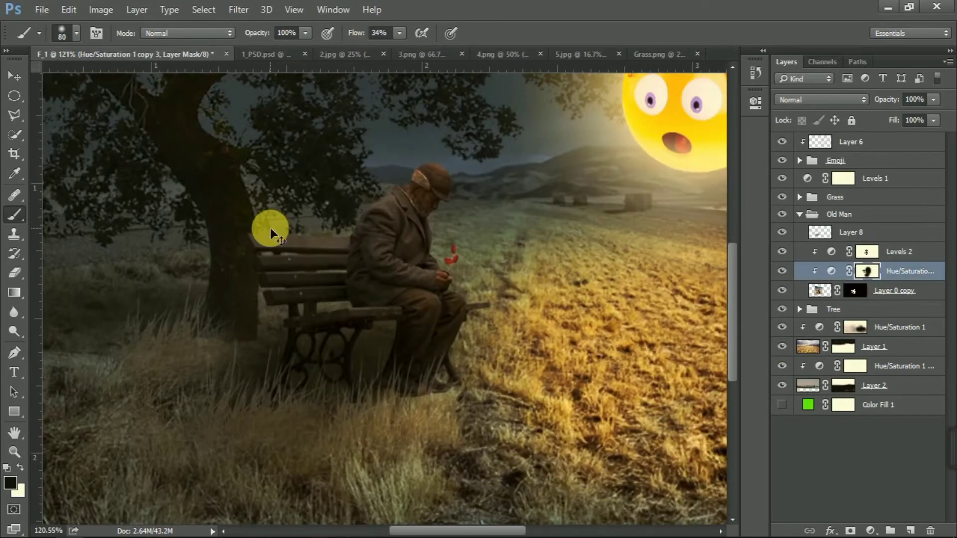
scroll(270, 227, "up", 1)
left_click_drag(355, 35, 327, 36)
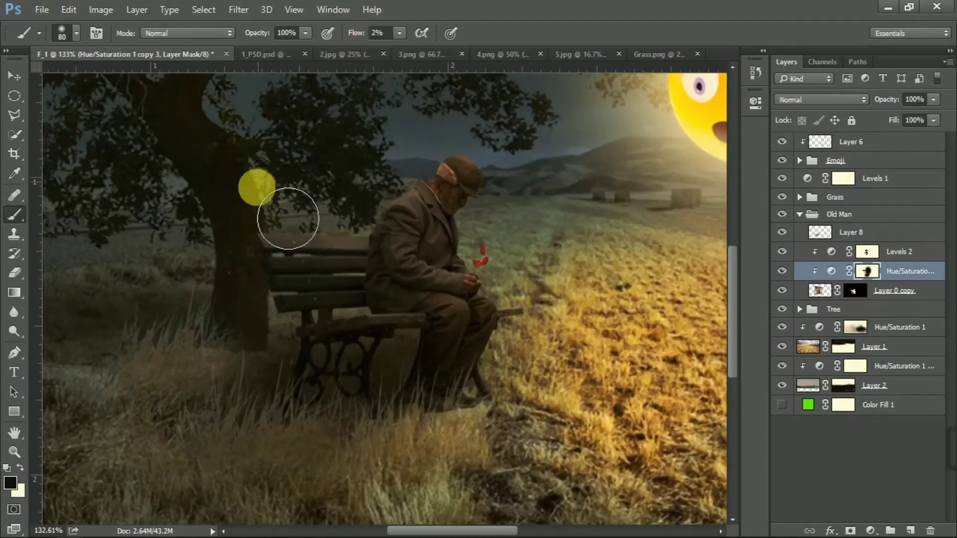
scroll(434, 239, "down", 2)
scroll(449, 249, "up", 3)
key("alt+bracketright")
left_click(20, 468)
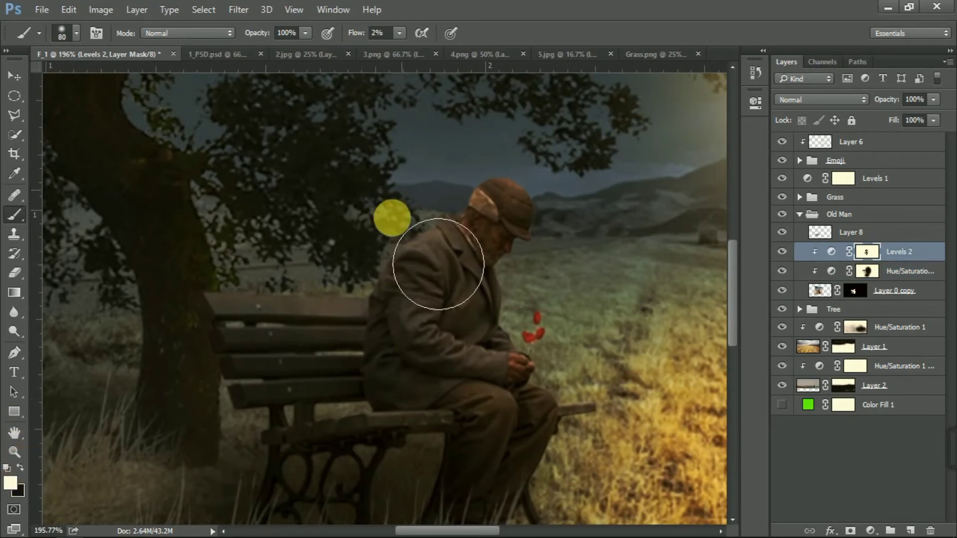
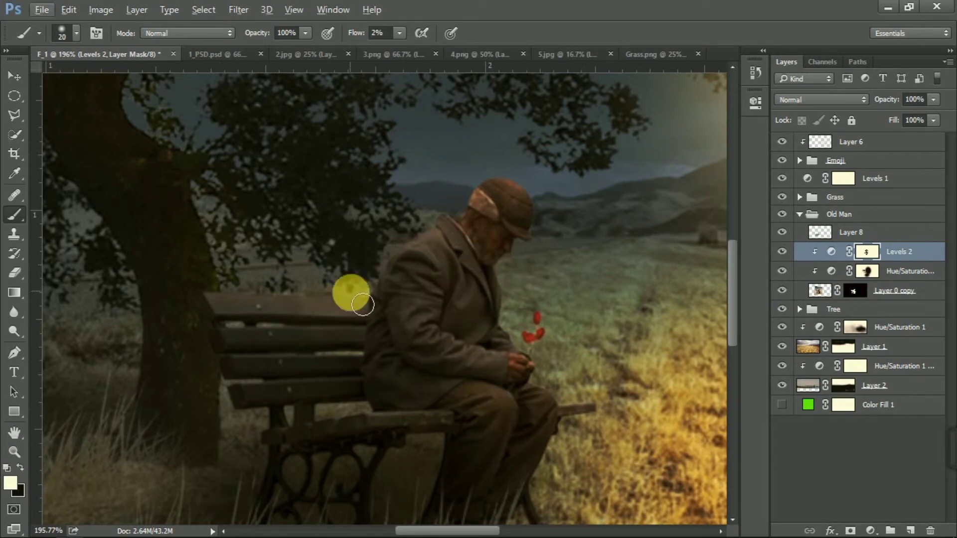
Step: Reselect the mask of the old man's Hue/Saturation layer and inspect the whole composite
left_click(868, 272)
scroll(321, 374, "down", 5)
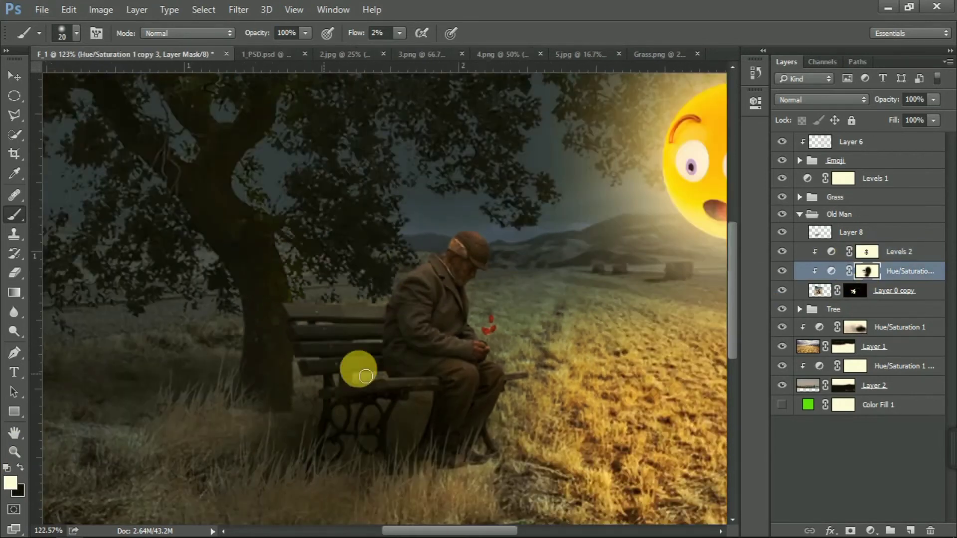
scroll(316, 279, "up", 2)
scroll(321, 256, "down", 2)
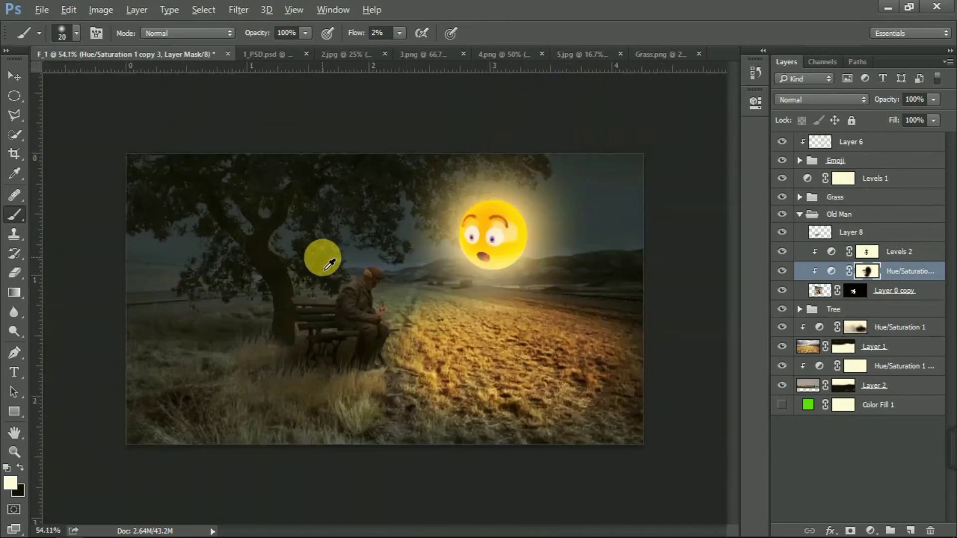
scroll(321, 256, "up", 2)
Step: Paint white over the foreground grass on the Hue/Saturation 1 mask with a large soft brush at 12% flow
left_click(854, 327)
key("]")
key("]")
key("]")
key("]")
key("]")
key("]")
key("]")
key("]")
key("]")
key("]")
key("]")
key("]")
key("]")
key("]")
key("]")
key("]")
key("]")
key("]")
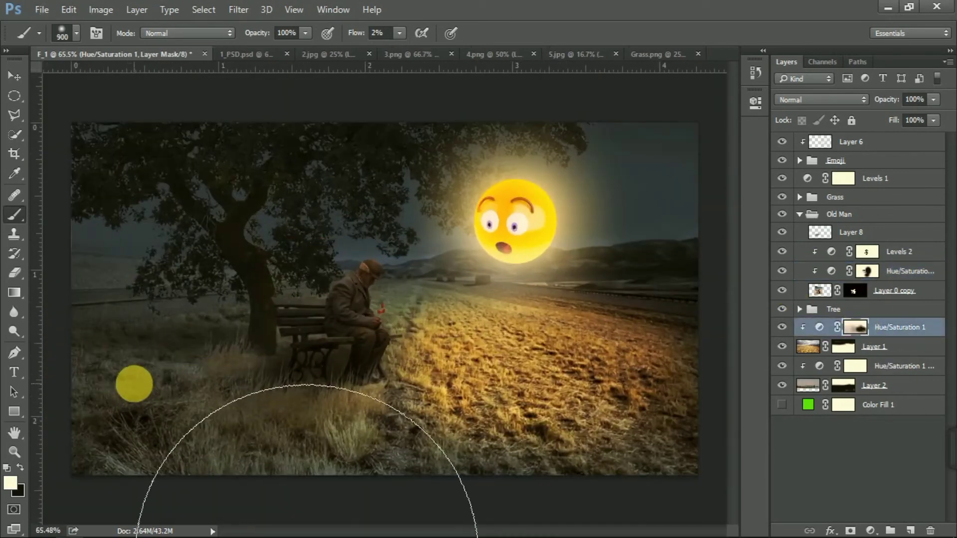
left_click_drag(359, 33, 366, 30)
key("[")
key("[")
key("[")
key("[")
left_click_drag(172, 416, 279, 432)
key("bracketleft")
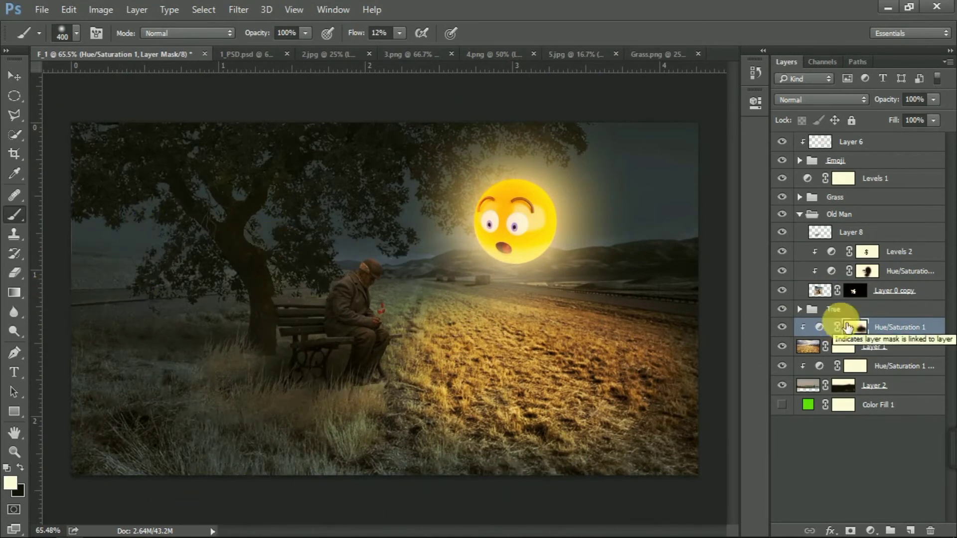
Step: Paint black across the foreground grass on the Hue/Saturation 1 mask with a 400 px brush at 12% flow and compare the effect
left_click(838, 430)
left_click(856, 328)
left_click(21, 467)
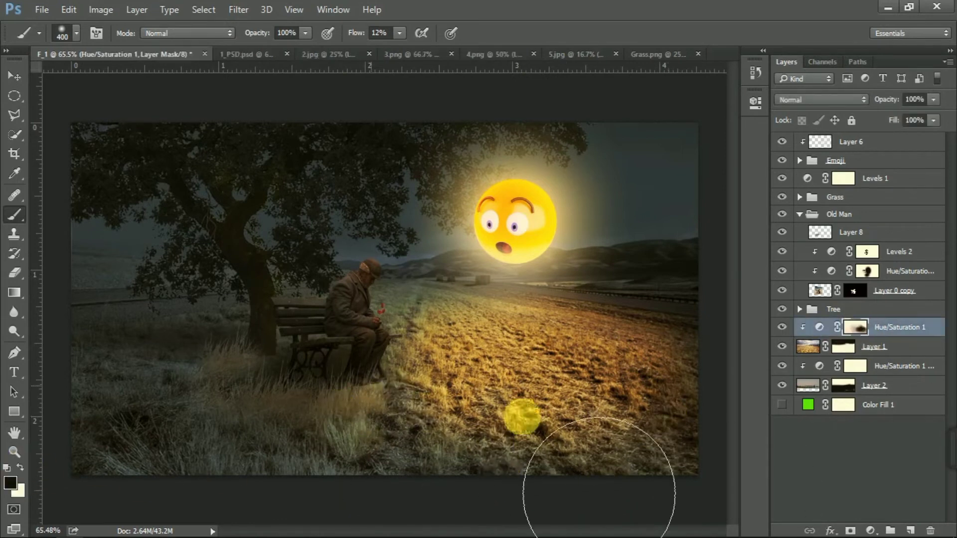
left_click_drag(472, 381, 139, 444)
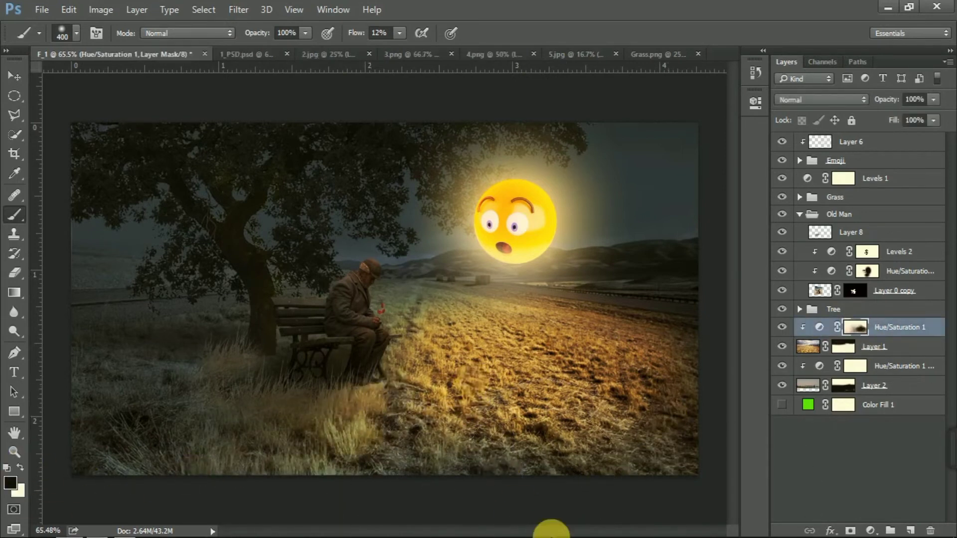
key("ctrl+z")
left_click(898, 449)
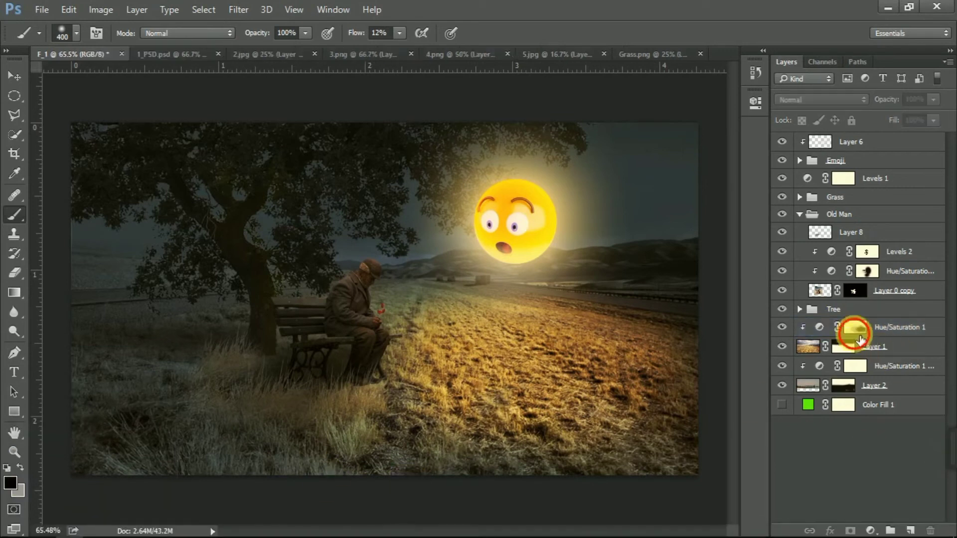
left_click(858, 333)
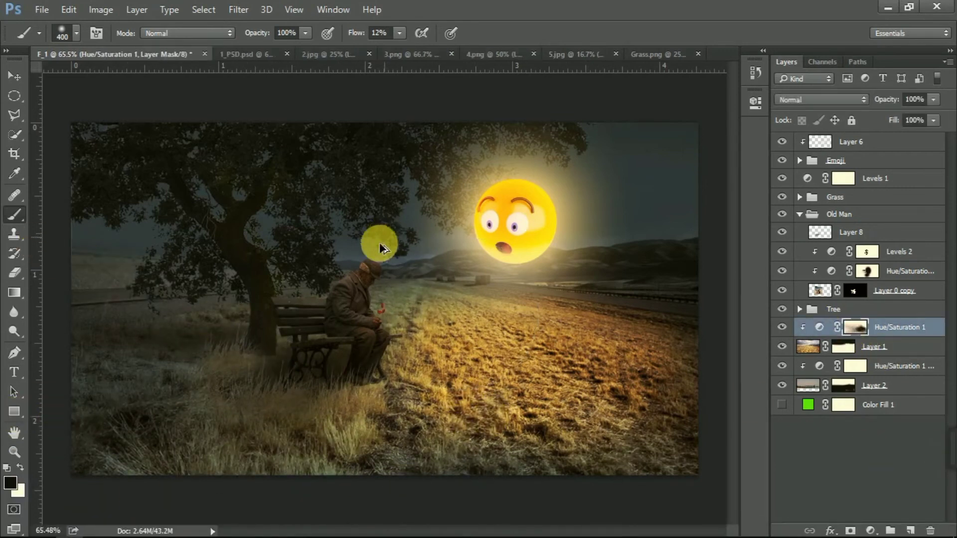
scroll(314, 381, "down", 3)
scroll(319, 382, "up", 2)
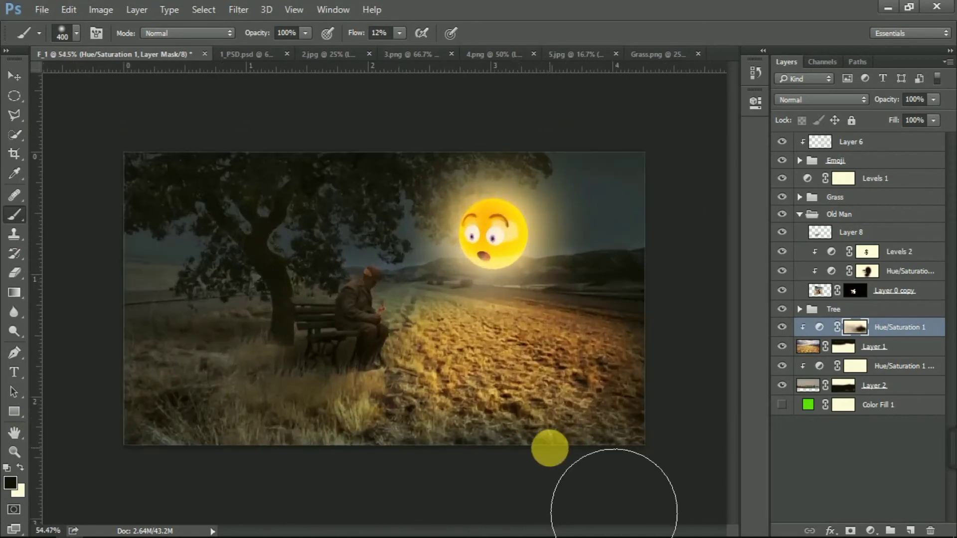
scroll(357, 342, "up", 3)
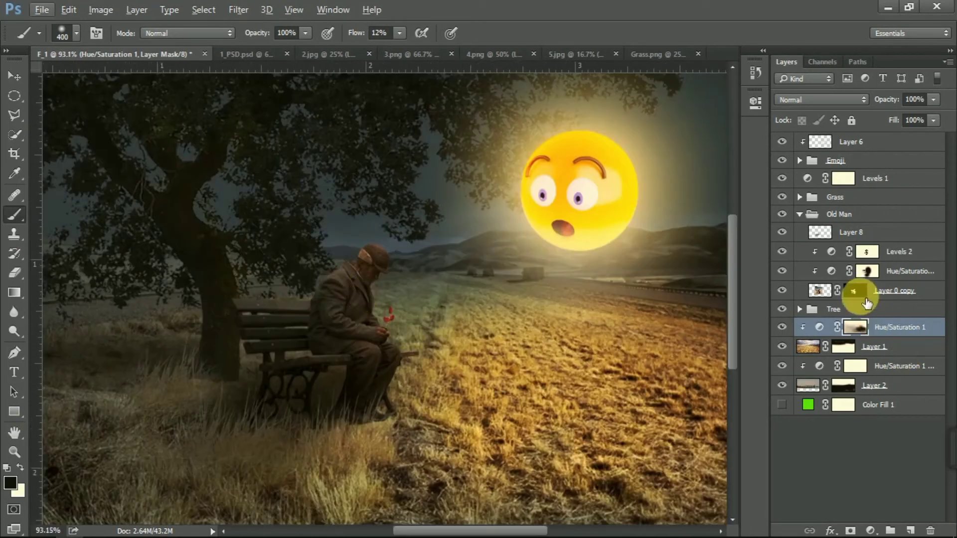
Step: Add a clipped Brightness/Contrast adjustment above the old man layer with brightness 50 and contrast 49
left_click(861, 295)
left_click(869, 530)
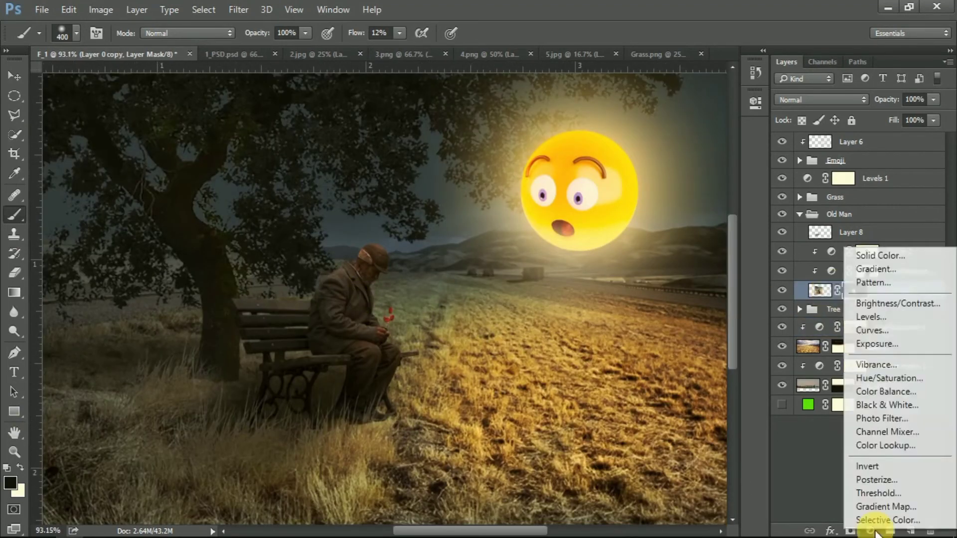
left_click(865, 299)
mouse_move(647, 175)
left_mouse_down()
mouse_move(636, 171)
mouse_move(663, 173)
left_mouse_up()
left_click_drag(627, 202, 686, 204)
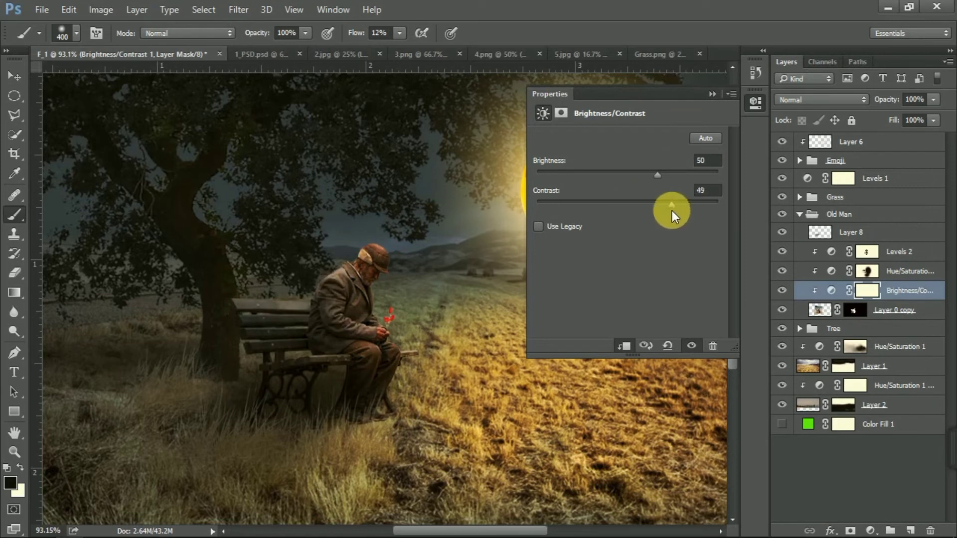
left_click(869, 493)
scroll(701, 485, "down", 2)
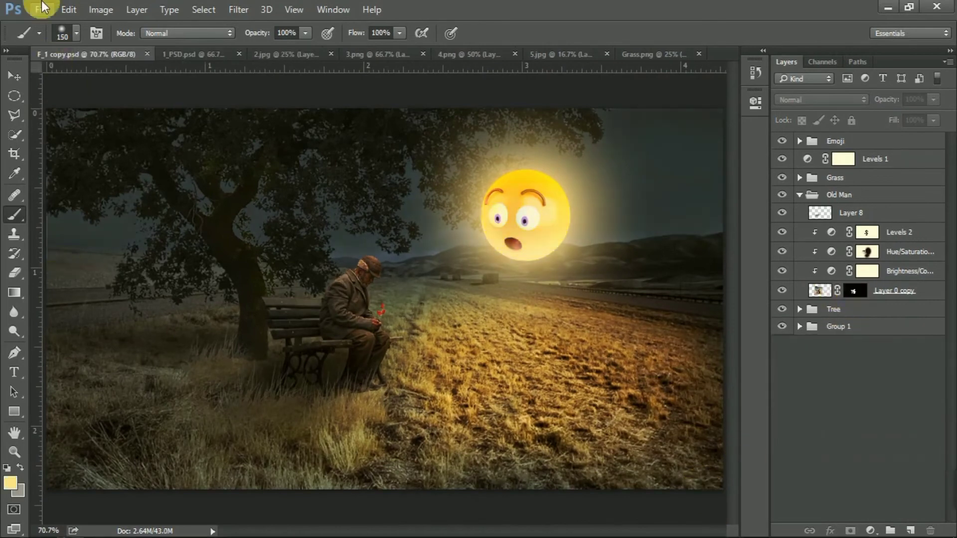
Step: Open the pngflow.com.png image of fire sparks
left_click(40, 10)
left_click(44, 39)
scroll(524, 219, "down", 1)
left_click(390, 329)
left_click(565, 414)
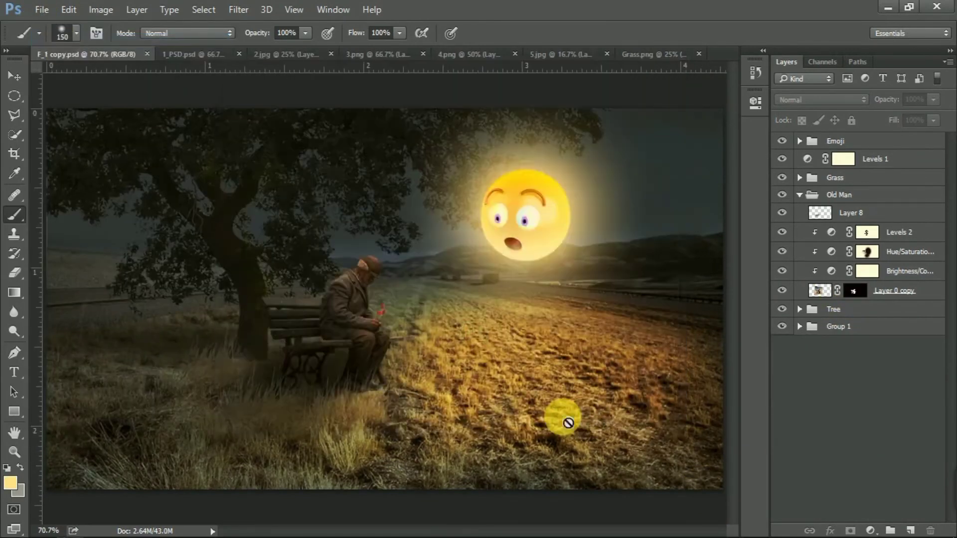
left_click(849, 275)
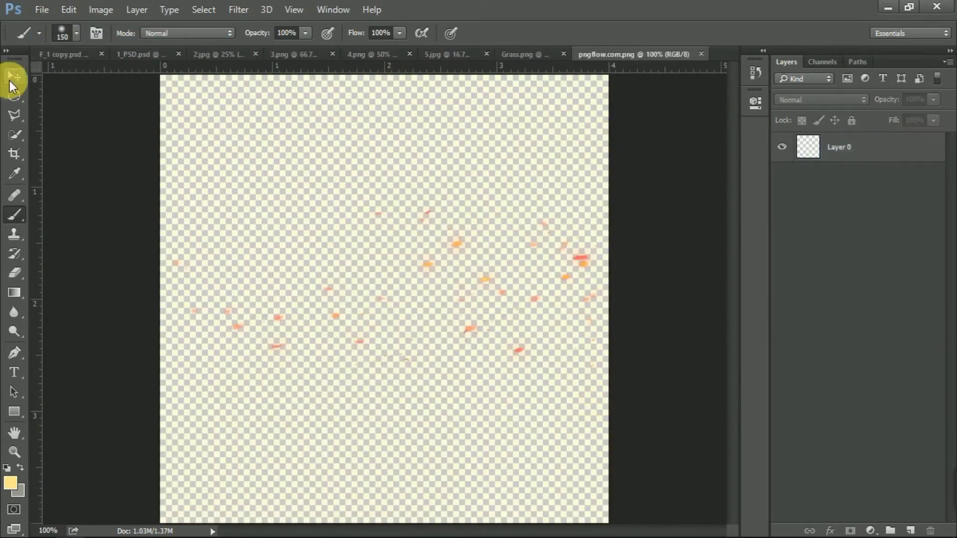
Step: Bring the sparks into the F_1 copy composite around the emoji and rename their layer Fire Stroke
left_click(13, 81)
left_click(473, 332)
left_click(481, 218)
left_click(862, 150)
left_click_drag(519, 312, 528, 273)
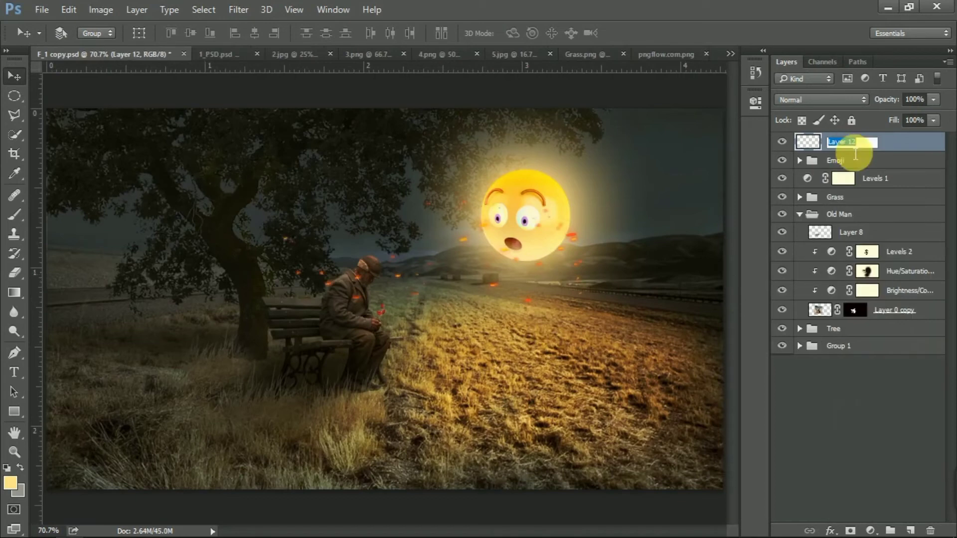
key("Return")
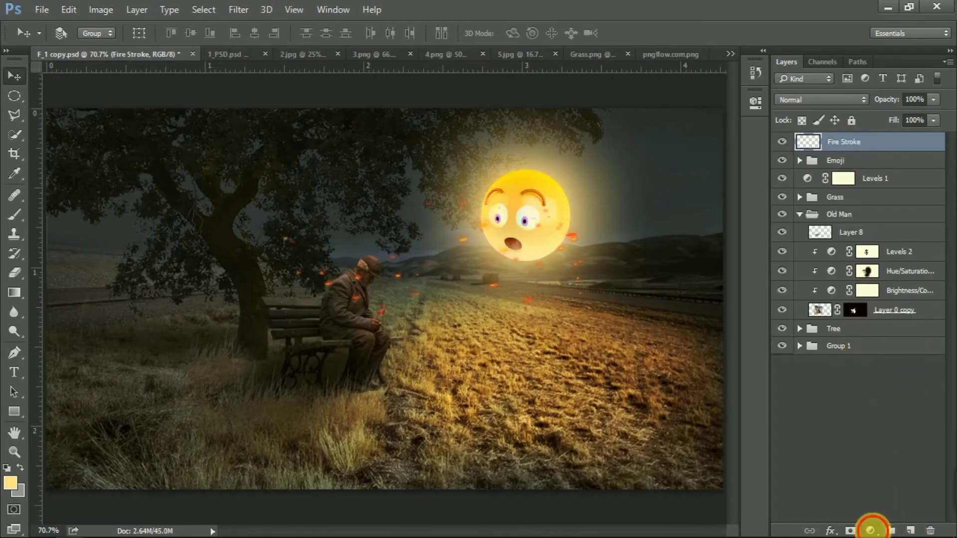
Step: Add a clipped Hue/Saturation adjustment to Fire Stroke with Colorize on, hue 54, saturation 78 and lightness +25
left_click(871, 531)
left_click(905, 385)
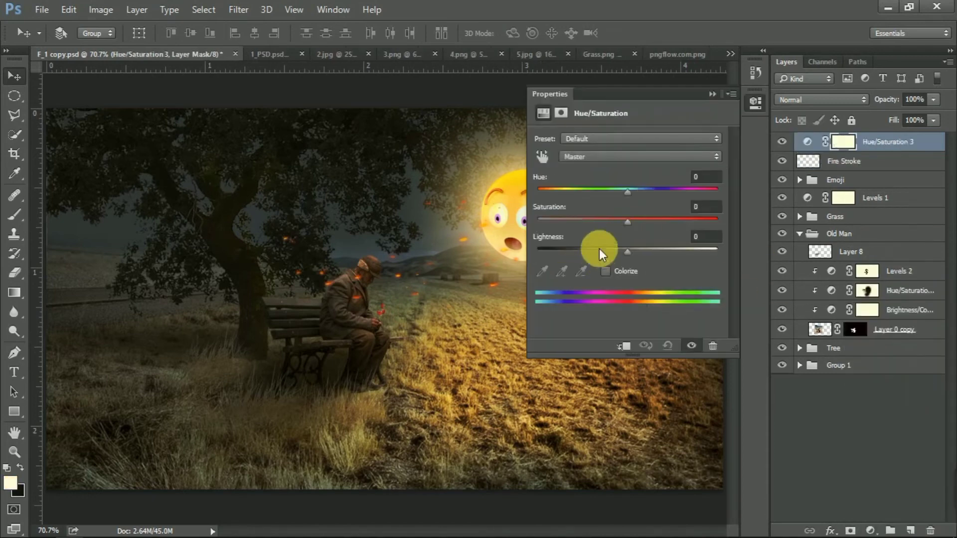
left_click_drag(621, 192, 561, 194)
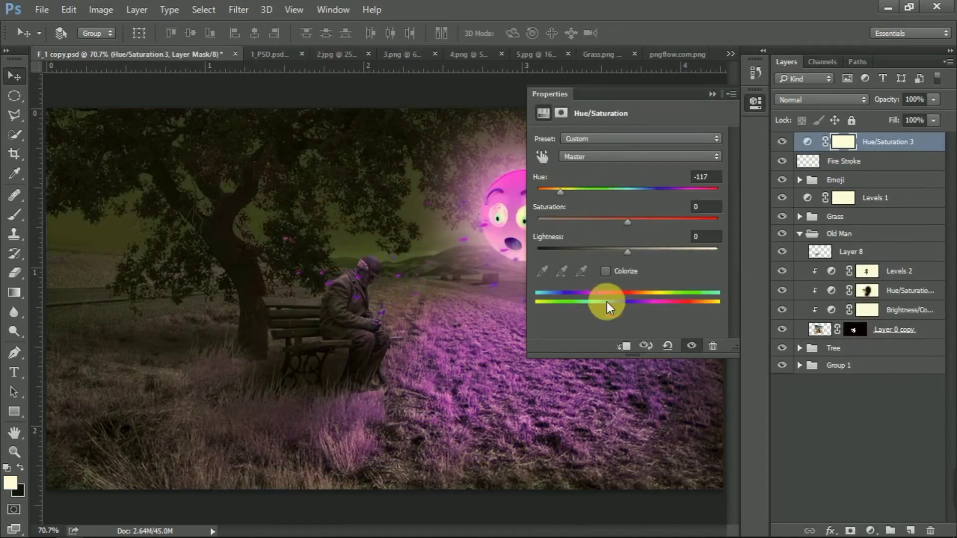
left_click(623, 345)
left_click_drag(627, 221, 621, 225)
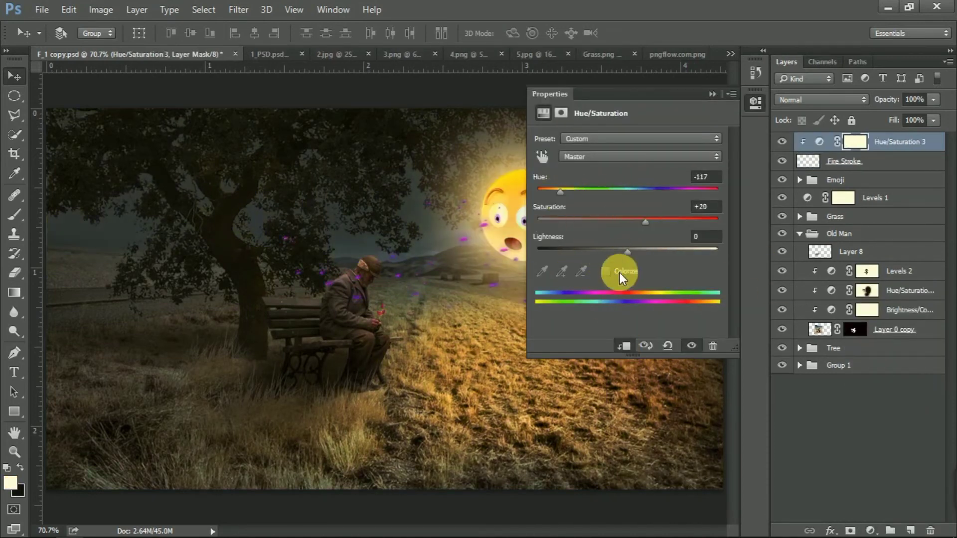
left_click_drag(562, 195, 645, 221)
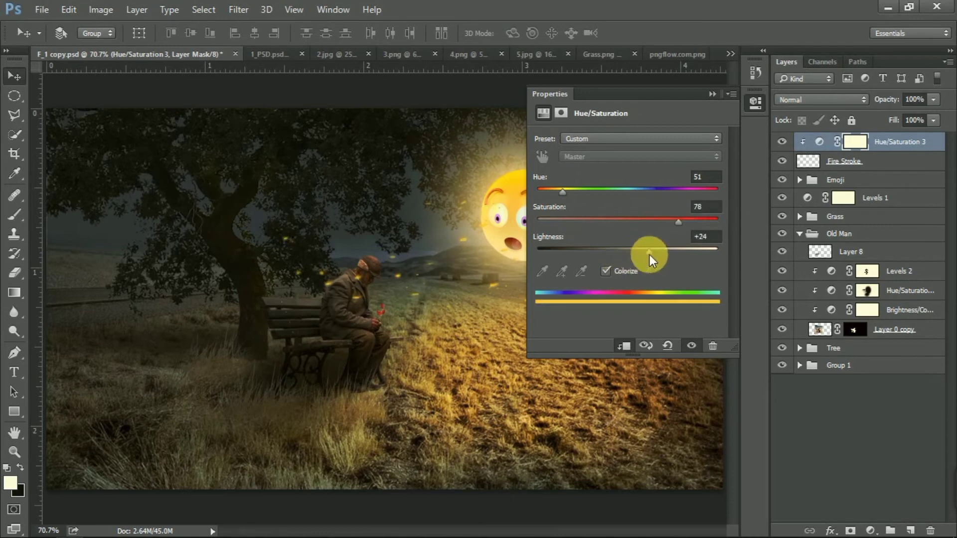
mouse_move(561, 195)
left_mouse_down()
mouse_move(549, 192)
mouse_move(564, 194)
left_mouse_up()
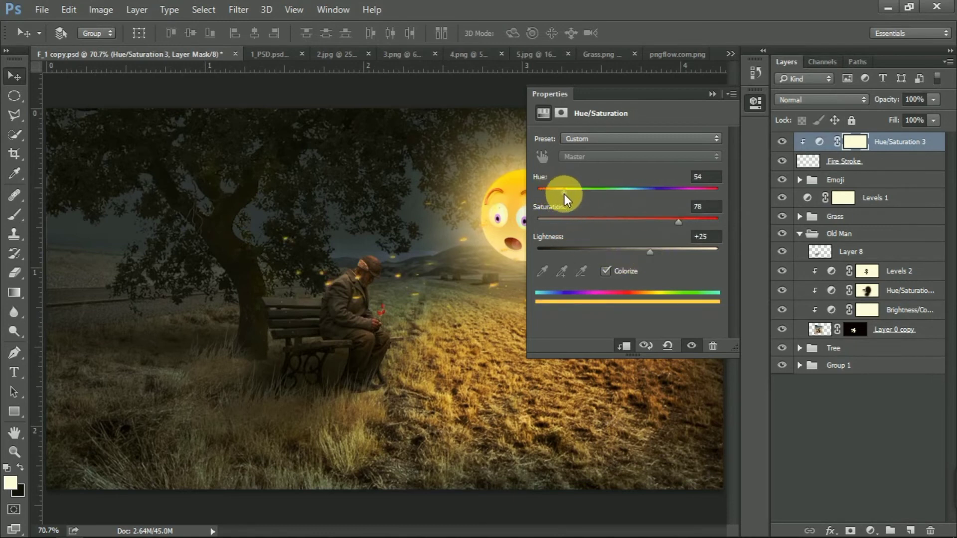
left_click(711, 96)
Step: Scale the Fire Stroke layer to 32.34% width and 46.64% height and place it around the emoji's lower edge
left_click(857, 160)
key("ctrl+t")
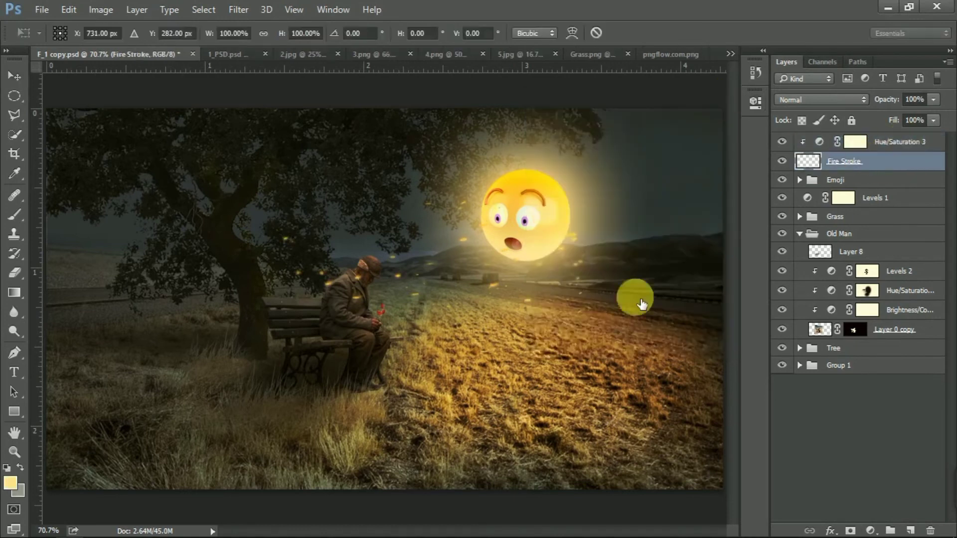
left_click_drag(583, 321, 554, 284)
scroll(530, 257, "up", 8)
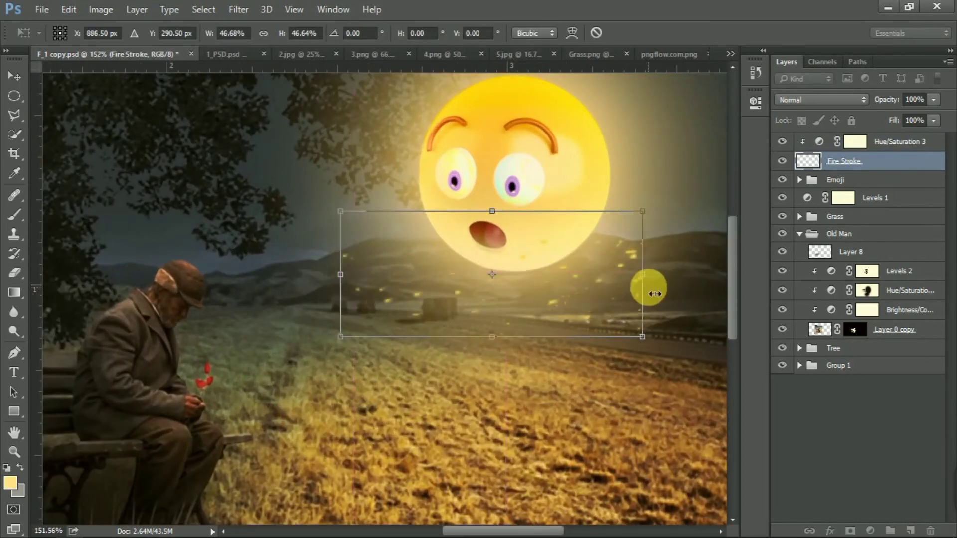
left_click_drag(643, 281, 577, 284)
left_click_drag(529, 306, 543, 287)
left_click_drag(600, 263, 615, 264)
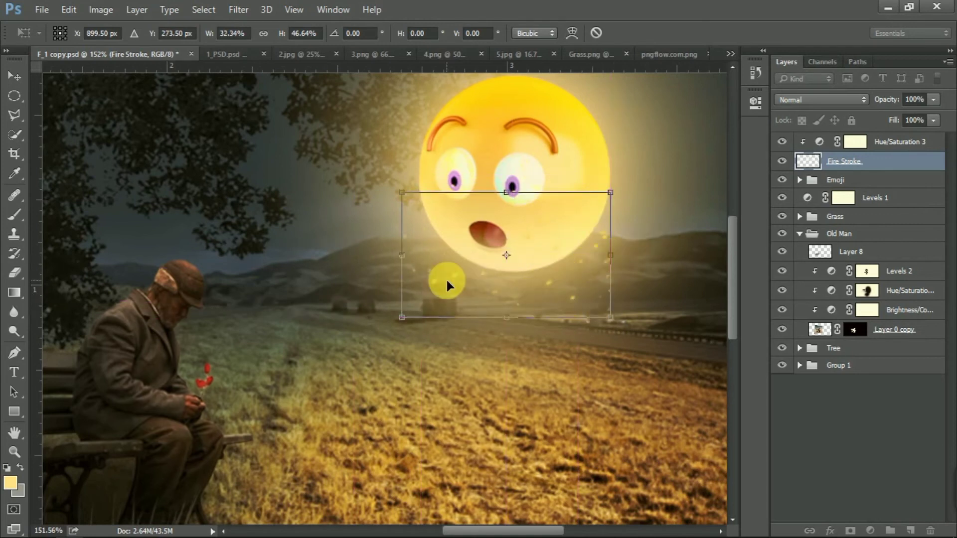
Step: Rotate the Fire Stroke sparks by about 9° and apply the transformation
left_click_drag(626, 336, 626, 359)
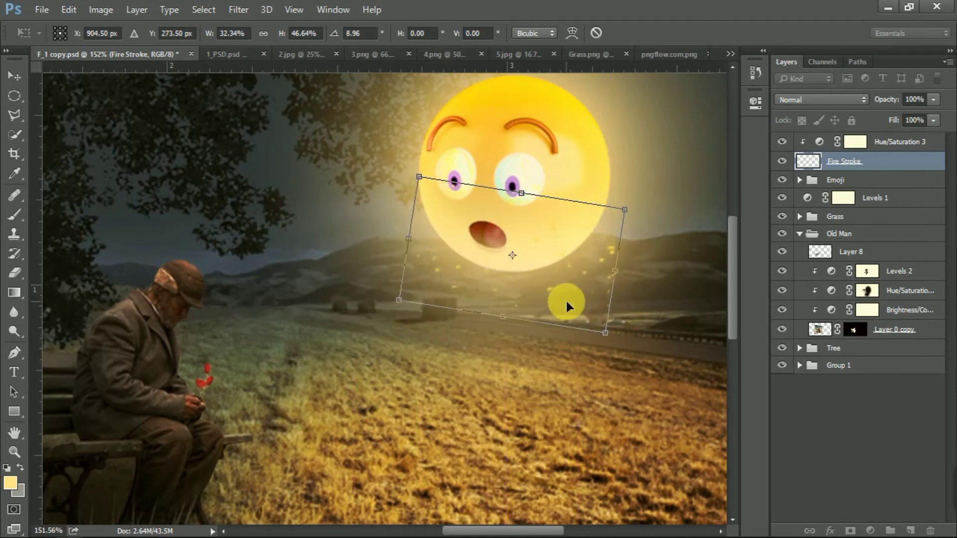
key("Return")
scroll(549, 254, "down", 3)
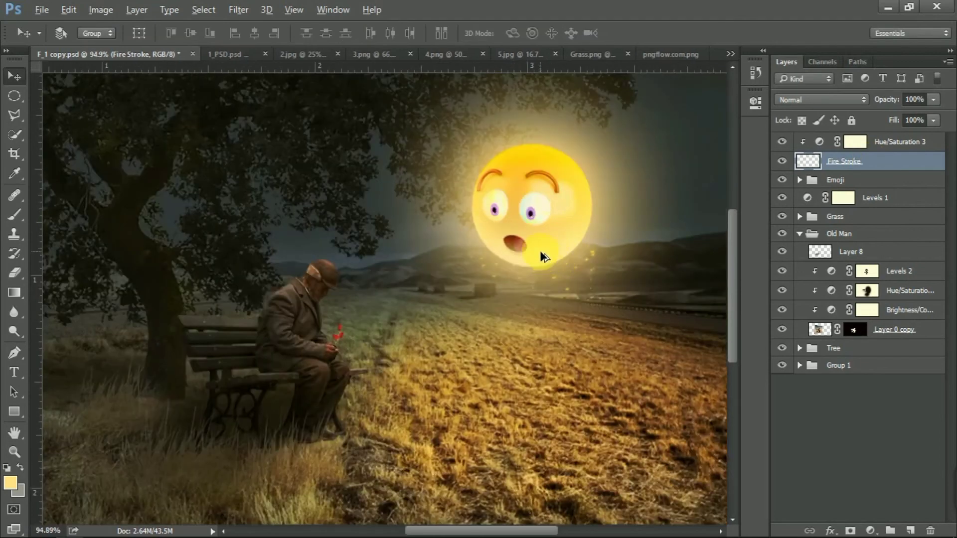
Step: Add an Outer Glow to the Fire Stroke layer in orange sampled from the emoji, with 100% opacity and a small size
double_click(800, 172)
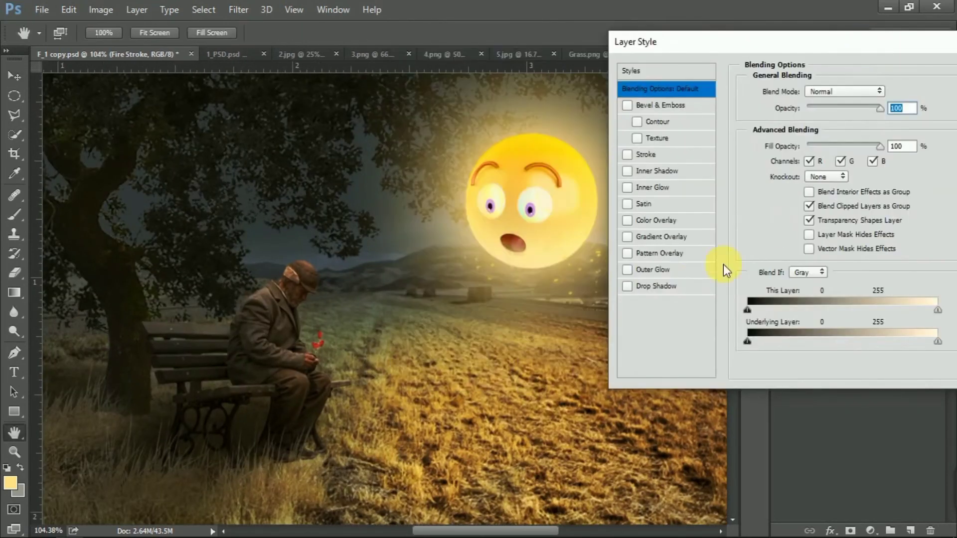
left_click(628, 269)
left_click(648, 270)
left_click(779, 143)
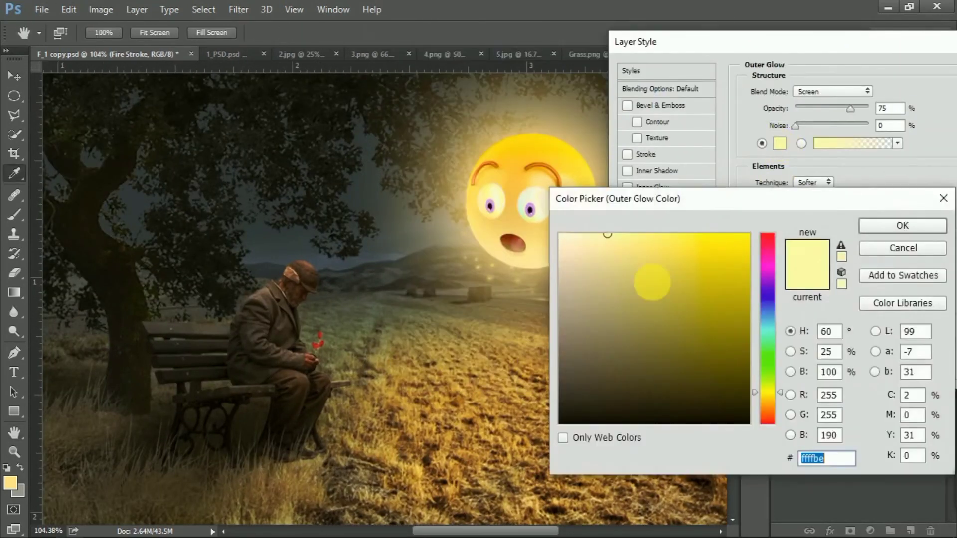
left_click(511, 192)
left_click(896, 228)
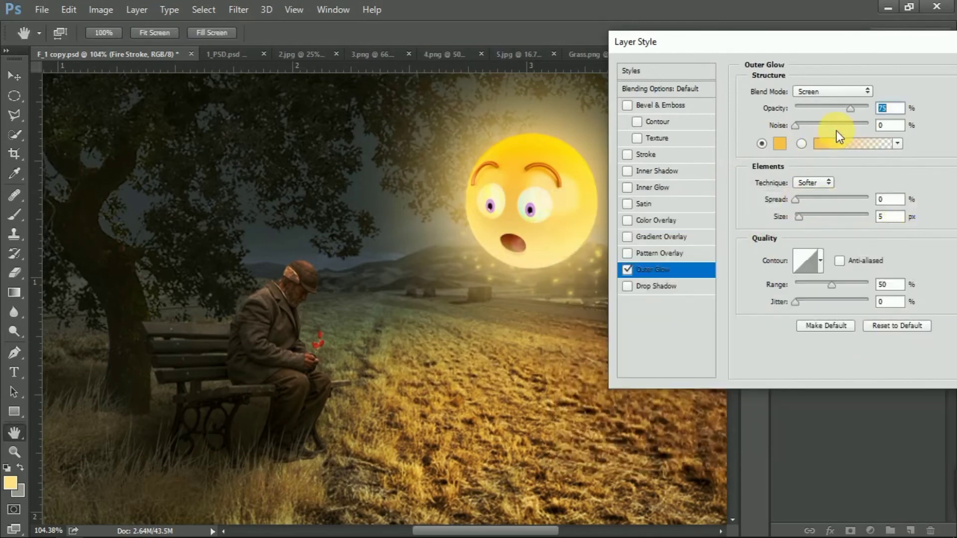
left_click_drag(852, 109, 870, 108)
left_click_drag(798, 220, 800, 219)
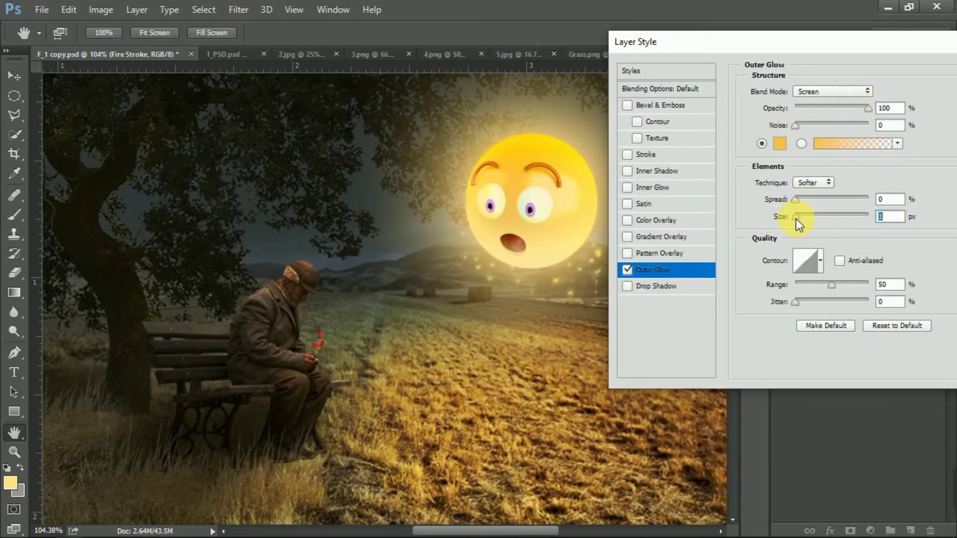
left_click_drag(814, 38, 684, 80)
key("Return")
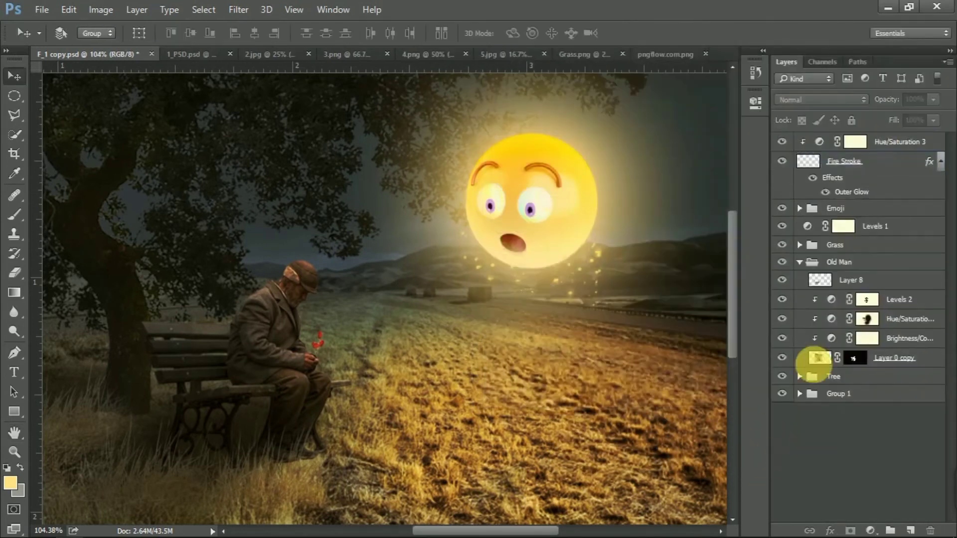
left_click(950, 168)
Step: Duplicate the Fire Stroke layer together with its clipped Hue/Saturation 3 adjustment
left_click(852, 167)
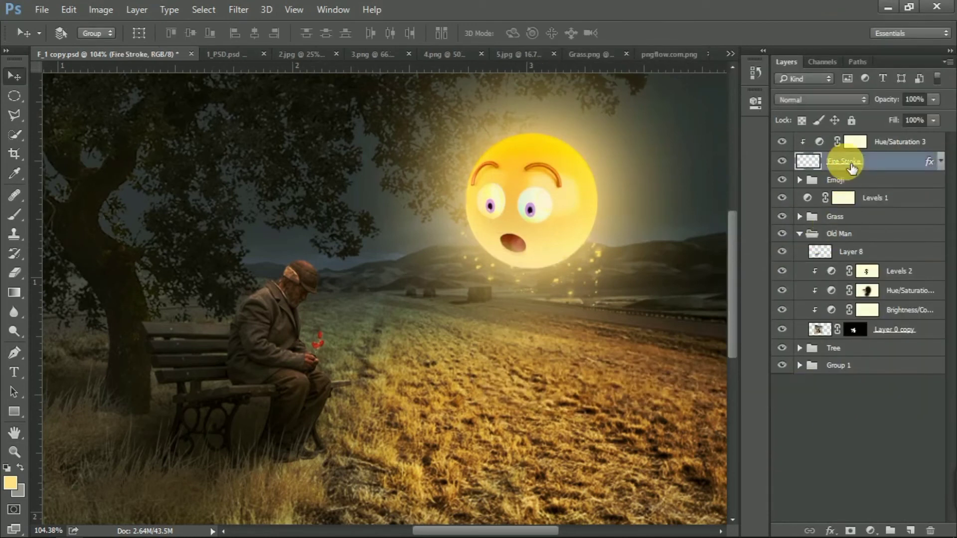
left_click(898, 142, "ctrl")
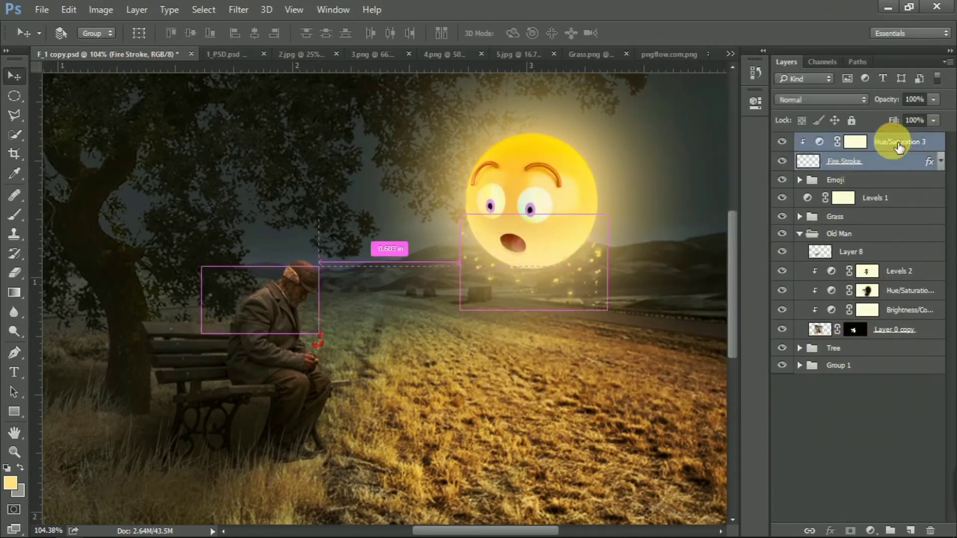
key("ctrl+j")
Step: Flip Fire Stroke copy horizontally, scale it to about 120% and place it under the emoji
left_click(869, 163)
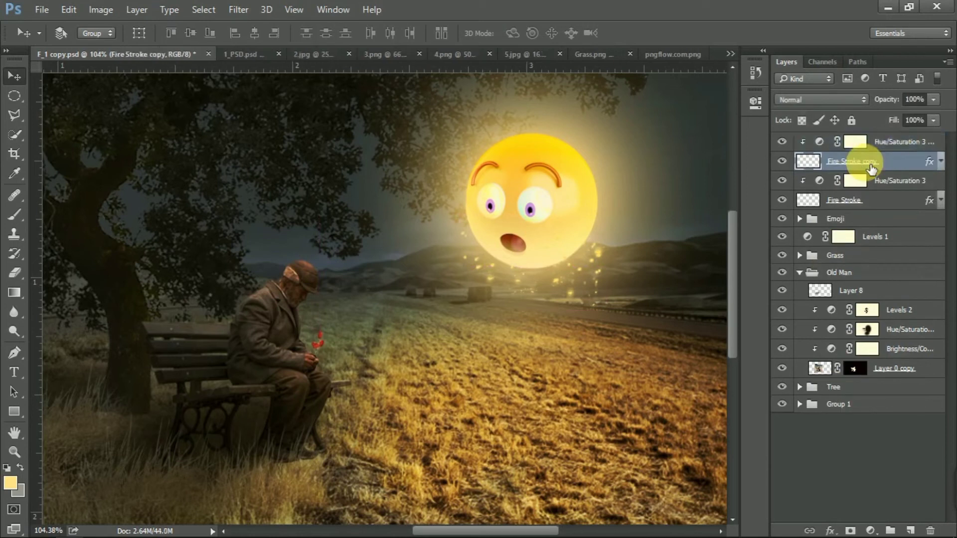
key("ctrl+t")
left_click_drag(608, 313, 622, 331)
mouse_move(578, 292)
left_mouse_down()
mouse_move(576, 282)
mouse_move(575, 311)
mouse_move(573, 298)
mouse_move(556, 290)
mouse_move(590, 294)
mouse_move(570, 298)
mouse_move(580, 296)
mouse_move(557, 279)
mouse_move(557, 287)
left_mouse_up()
right_click(579, 292)
left_click(612, 488)
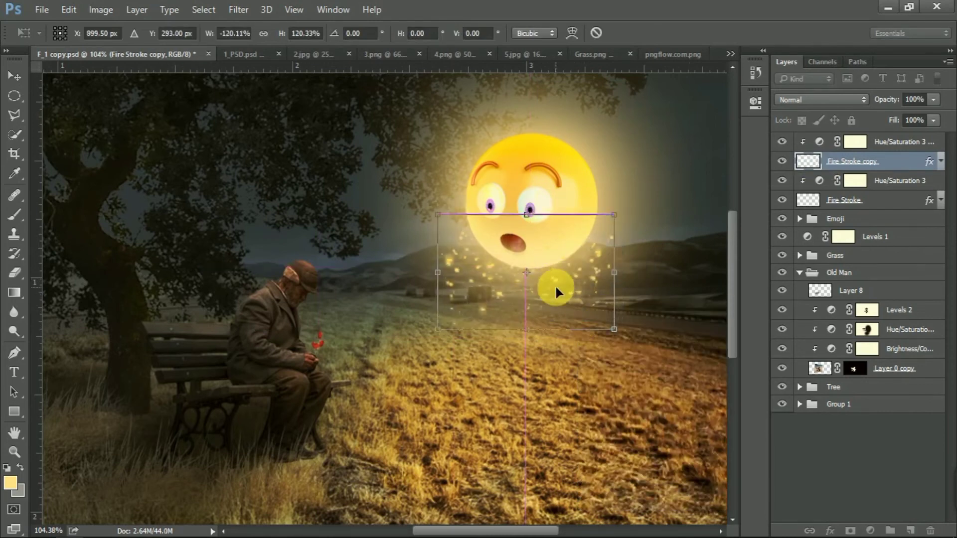
key("Return")
scroll(584, 278, "down", 1)
Step: Add a layer mask to Fire Stroke copy and thin out its sparks in black with a 250 px spatter brush
left_click(850, 530)
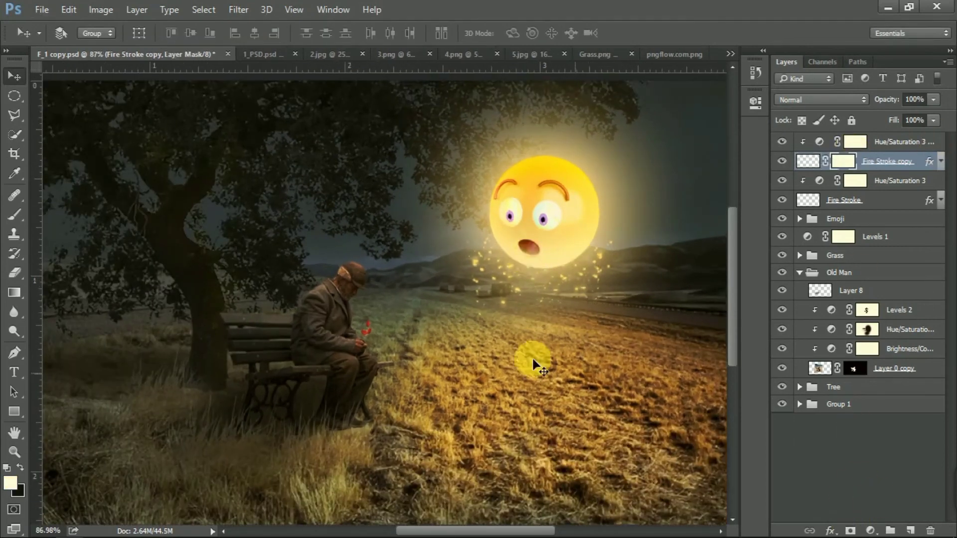
left_click(14, 214)
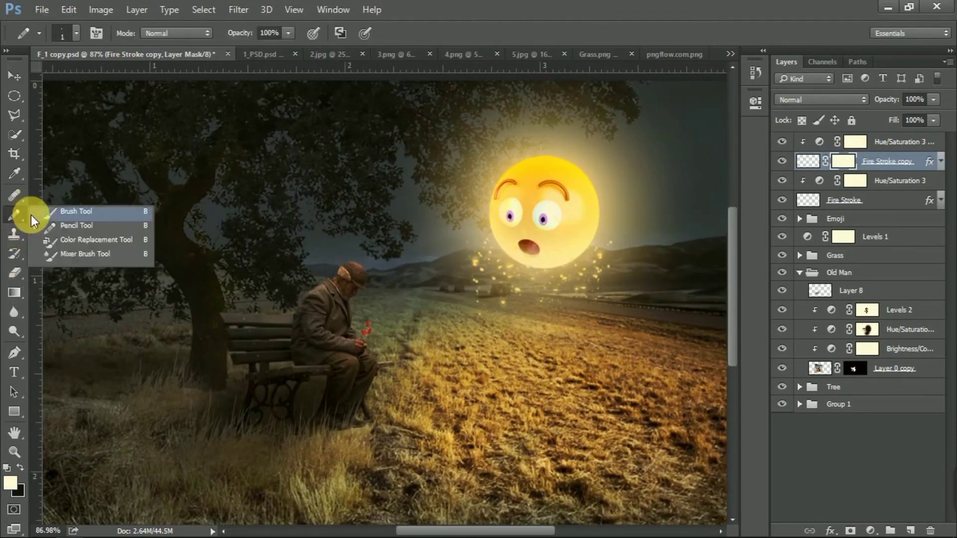
right_click(430, 262)
double_click(476, 365)
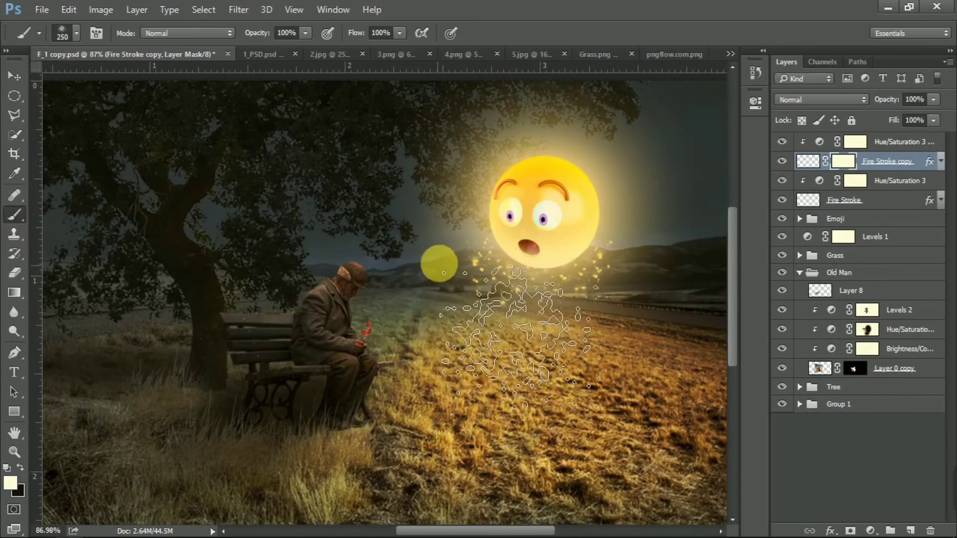
left_click(19, 470)
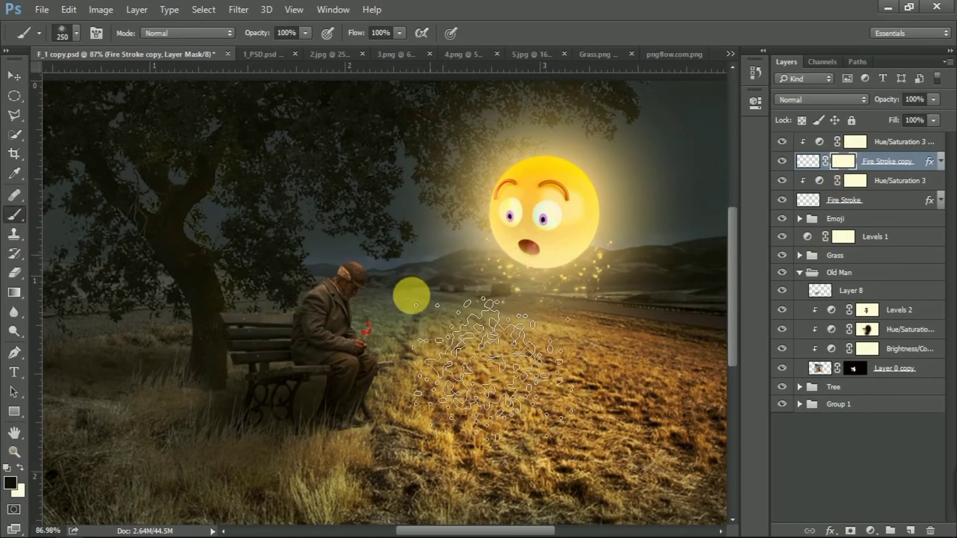
left_click(397, 310)
left_click_drag(548, 411, 715, 406)
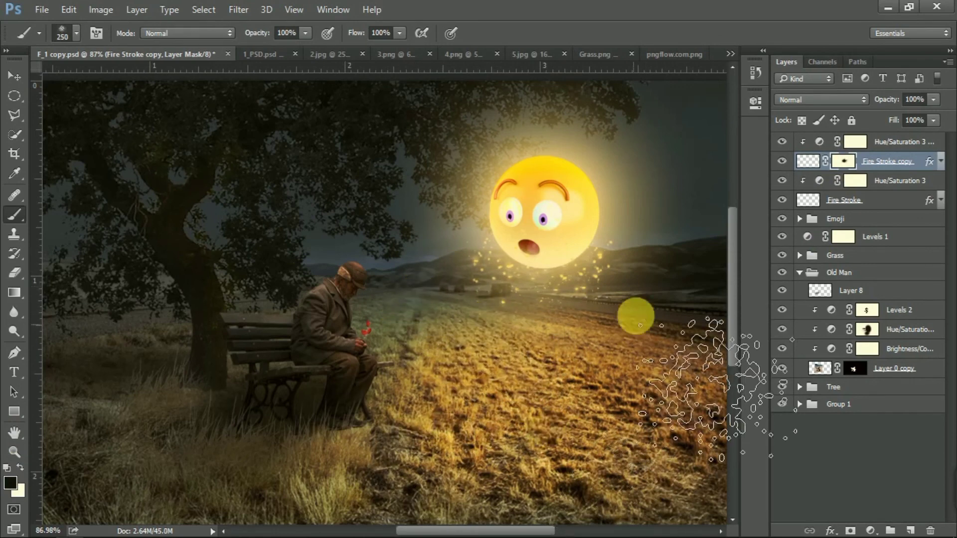
Step: Mask the original Fire Stroke layer, paint away some of its sparks, and refine the mask of Fire Stroke copy
left_click(848, 202)
left_click(850, 530)
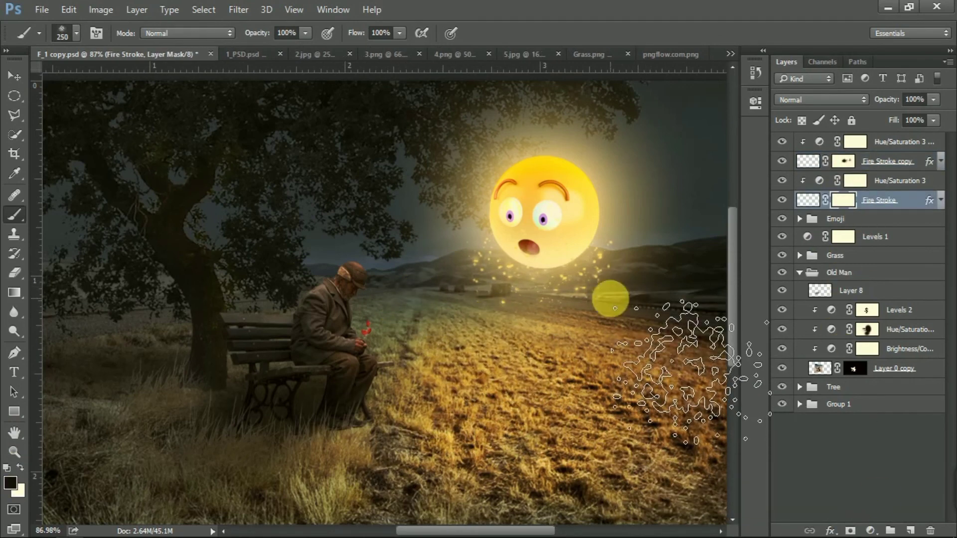
left_click(434, 231)
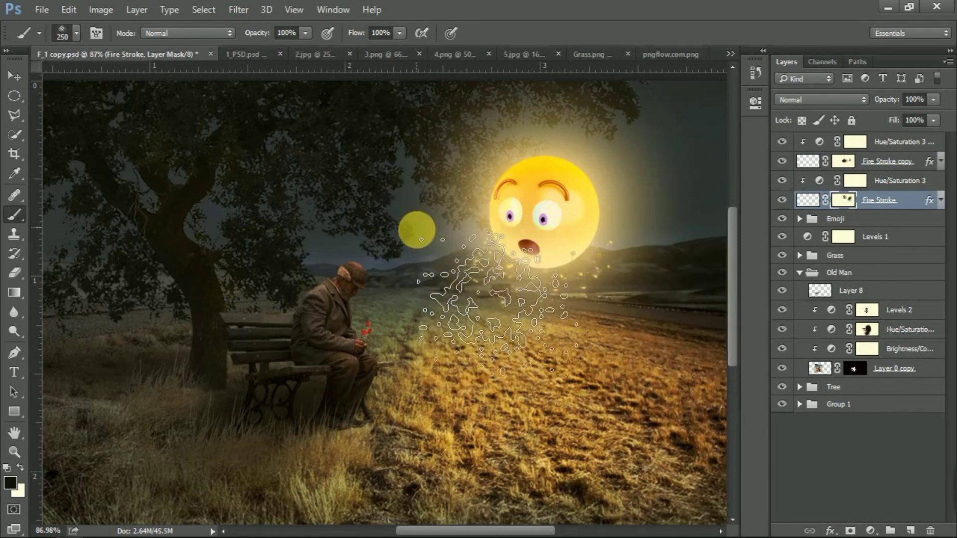
left_click(846, 161)
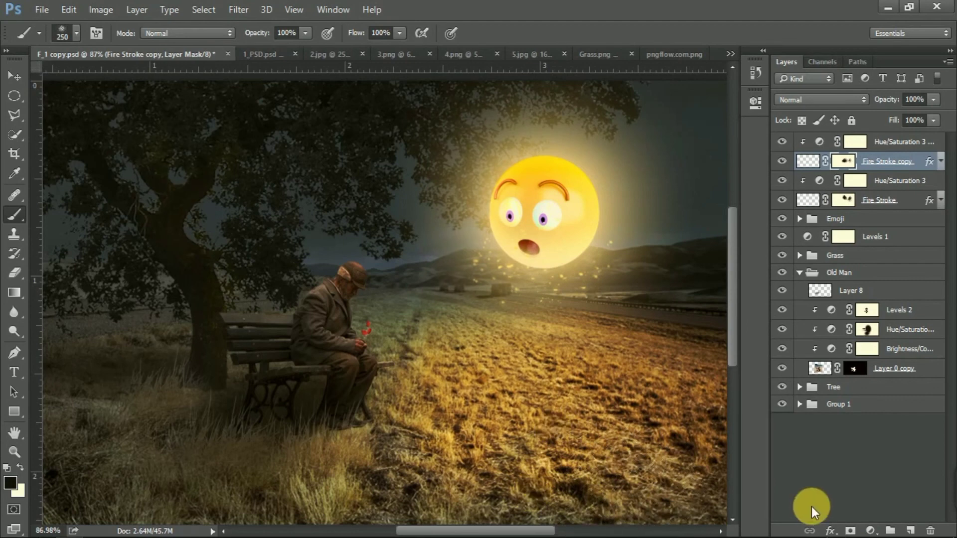
left_click(828, 454)
Step: Group both Fire Stroke layers with their Hue/Saturation adjustments and name the group Fire
scroll(524, 214, "down", 6)
scroll(519, 222, "up", 4)
left_click(895, 145)
left_click(891, 163, "ctrl")
left_click(889, 185, "ctrl")
left_click(890, 205, "ctrl")
key("ctrl+g")
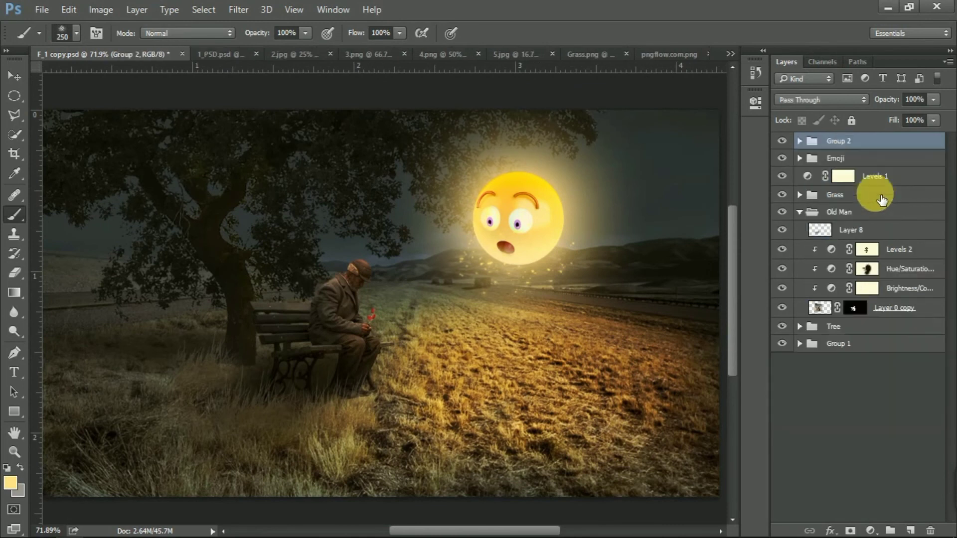
type("Fire")
Step: Load the mask of Layer 0 copy as a selection and ready the Brush tool on the Levels 1 mask
left_click(909, 469)
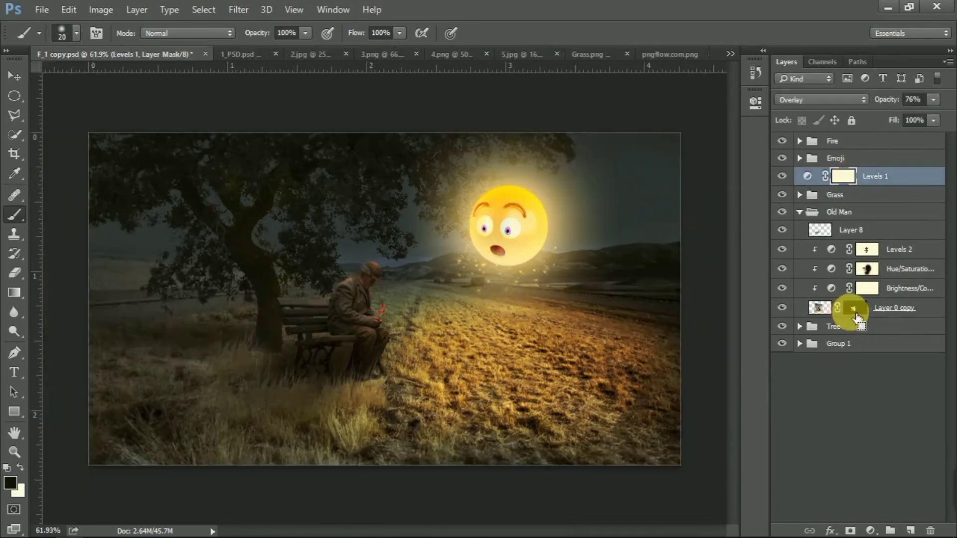
left_click(859, 312, "ctrl")
scroll(364, 292, "up", 8)
left_click(848, 177)
right_click(14, 215)
left_click(56, 210)
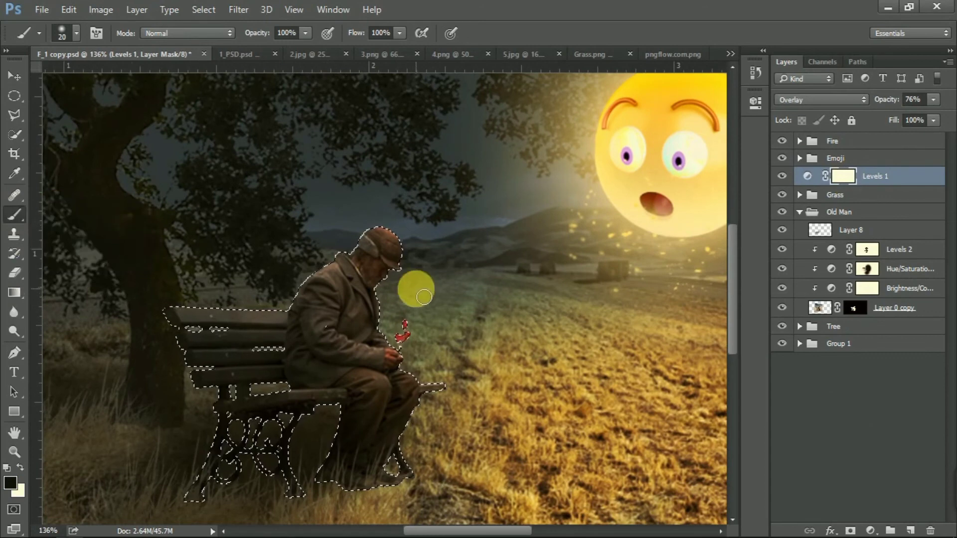
Step: Paint black over the old man on the Levels 1 mask with a 150 px brush, at 39% and 17% flow
key("bracketright")
key("bracketright")
key("bracketright")
key("bracketright")
key("bracketright")
key("bracketright")
key("bracketright")
key("bracketright")
key("bracketright")
key("bracketright")
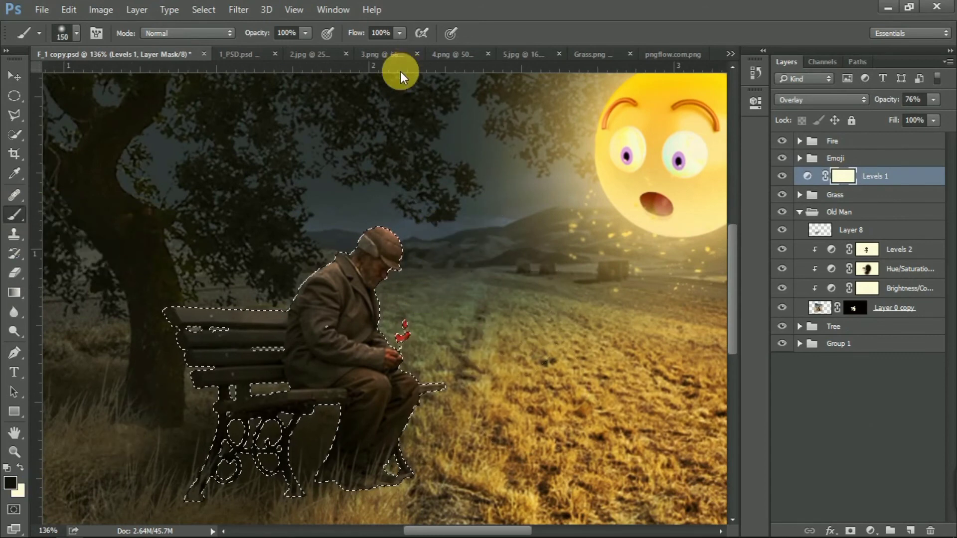
left_click_drag(357, 32, 343, 34)
left_click(496, 285)
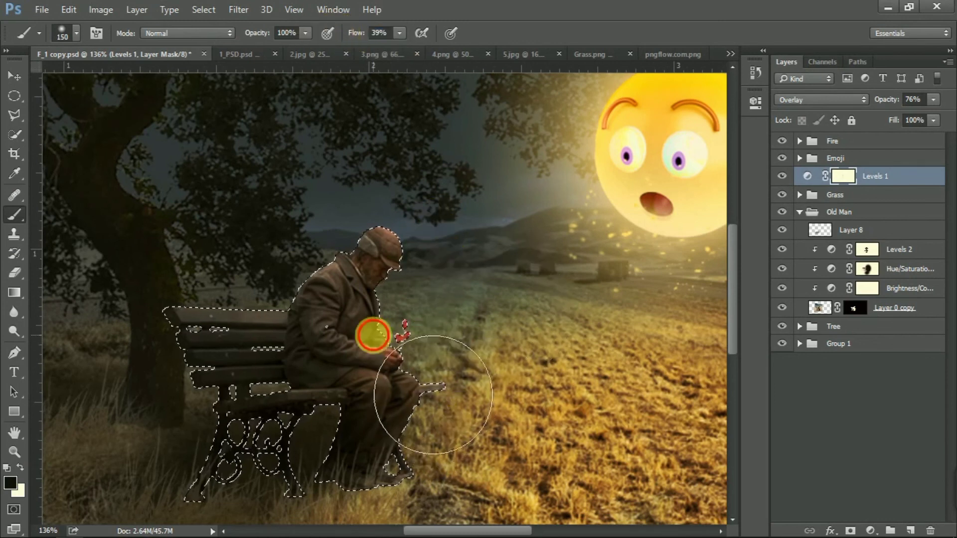
left_click_drag(355, 39, 352, 39)
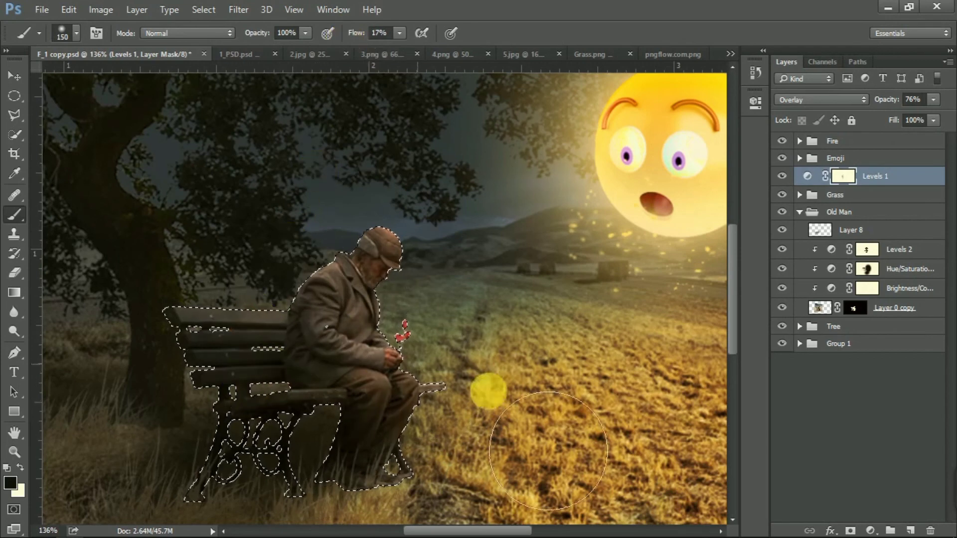
scroll(424, 308, "down", 4)
scroll(342, 317, "up", 4)
scroll(303, 309, "up", 1)
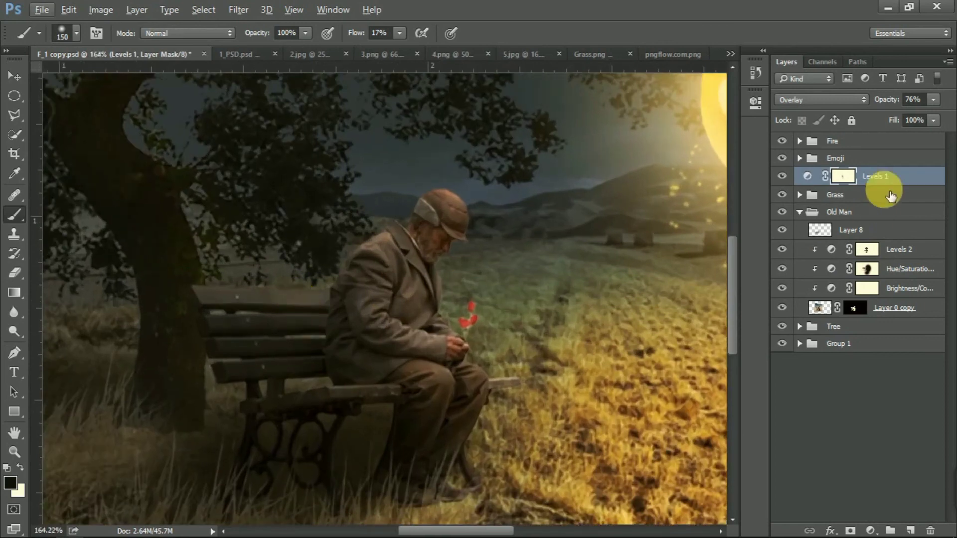
key("alt")
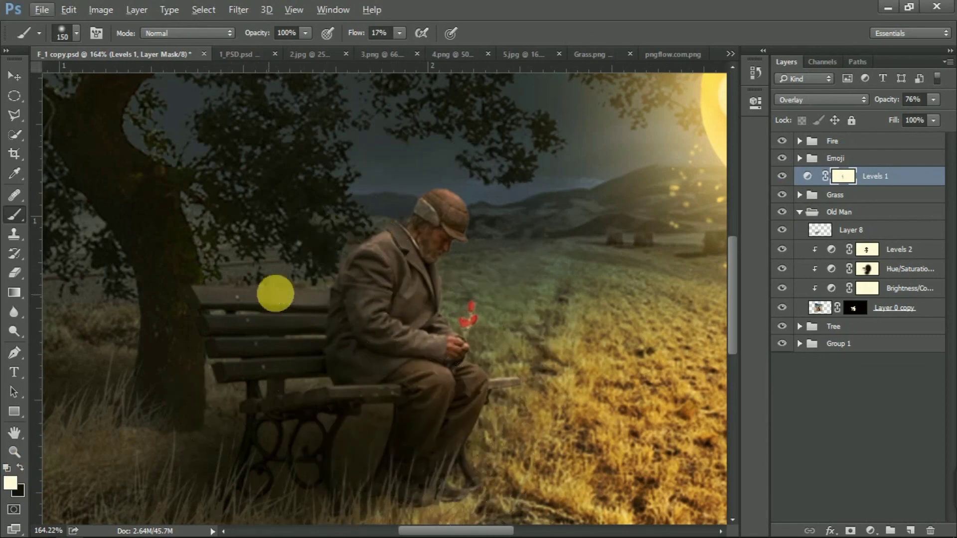
Step: Load the old man layer's outline as a selection and add a new layer clipped directly above Layer 0 copy
scroll(316, 271, "down", 8)
scroll(370, 298, "up", 5)
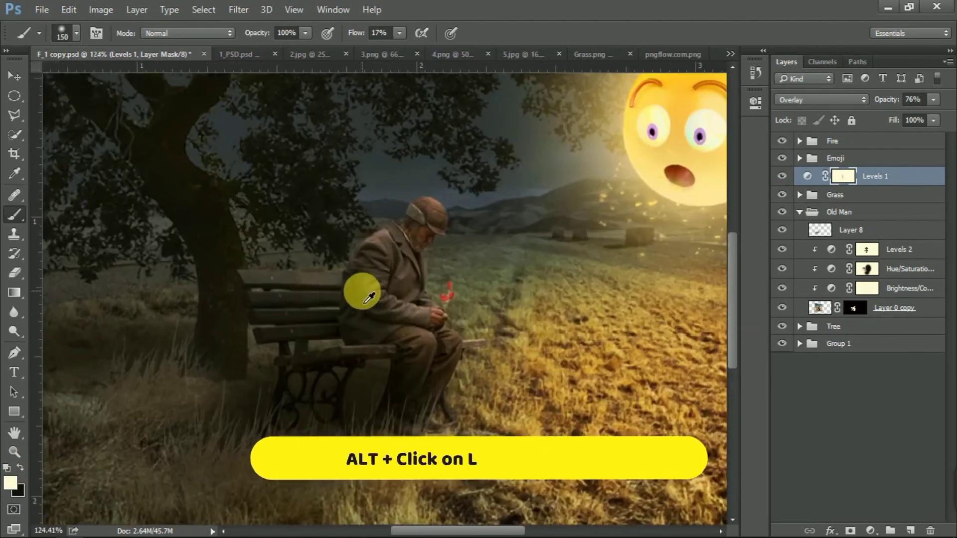
scroll(369, 298, "up", 1)
left_click(819, 307, "ctrl")
left_click(910, 531)
left_click_drag(867, 178, 877, 318)
scroll(416, 278, "up", 1)
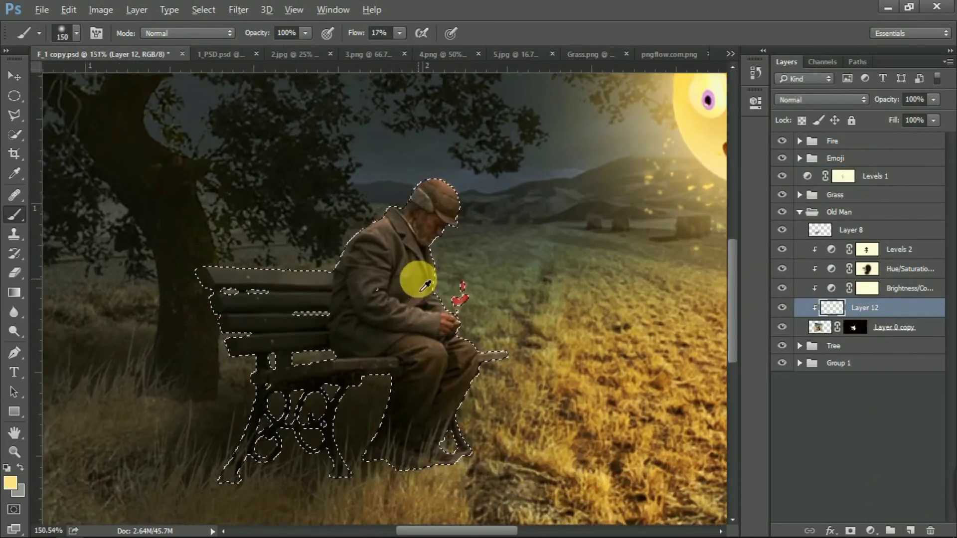
scroll(418, 279, "up", 3)
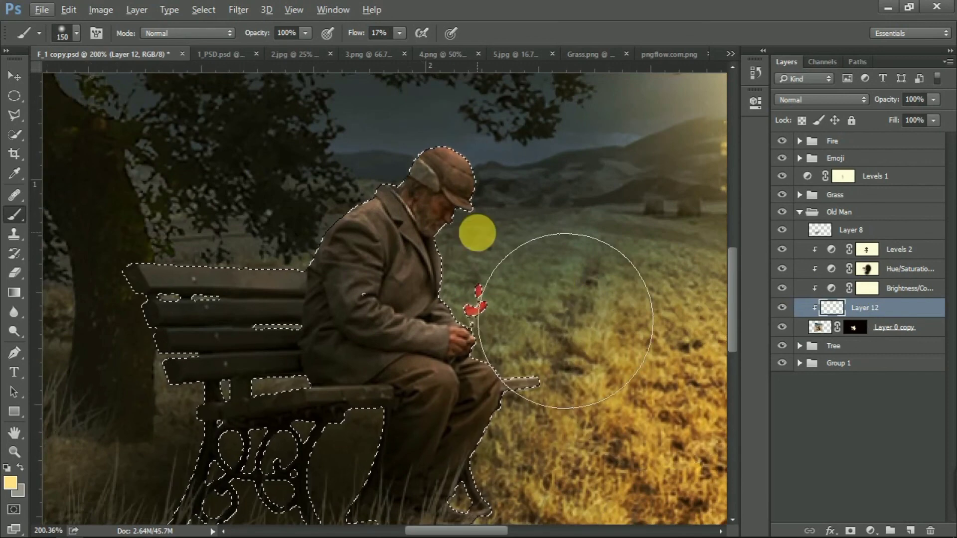
Step: Set the foreground colour to a yellow sampled from the glowing emoji
right_click(565, 321)
key("Escape")
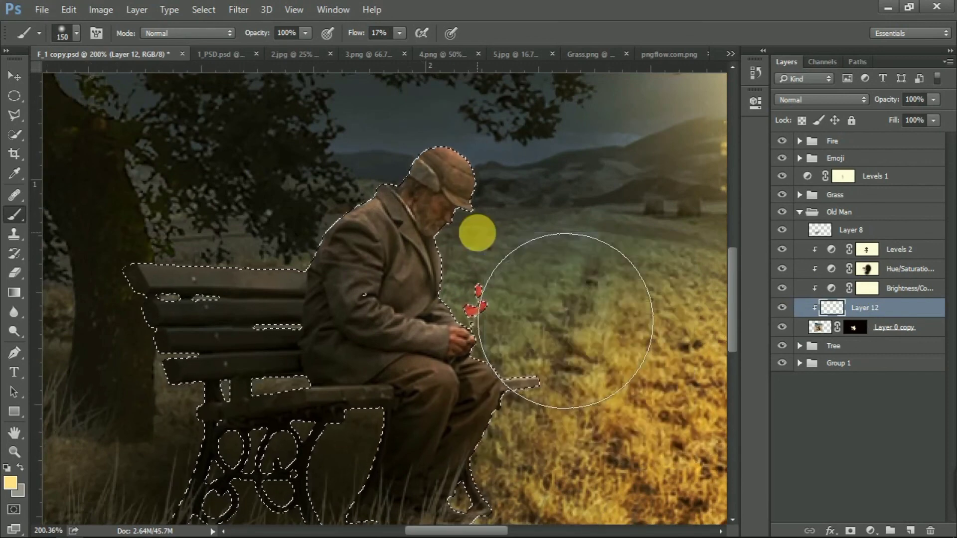
scroll(474, 231, "down", 4)
scroll(449, 244, "up", 2)
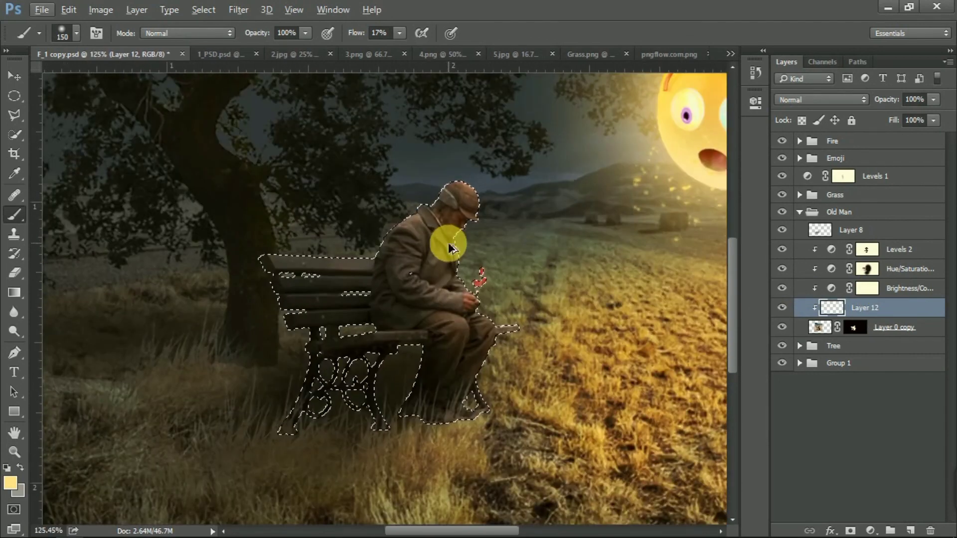
left_click(12, 484)
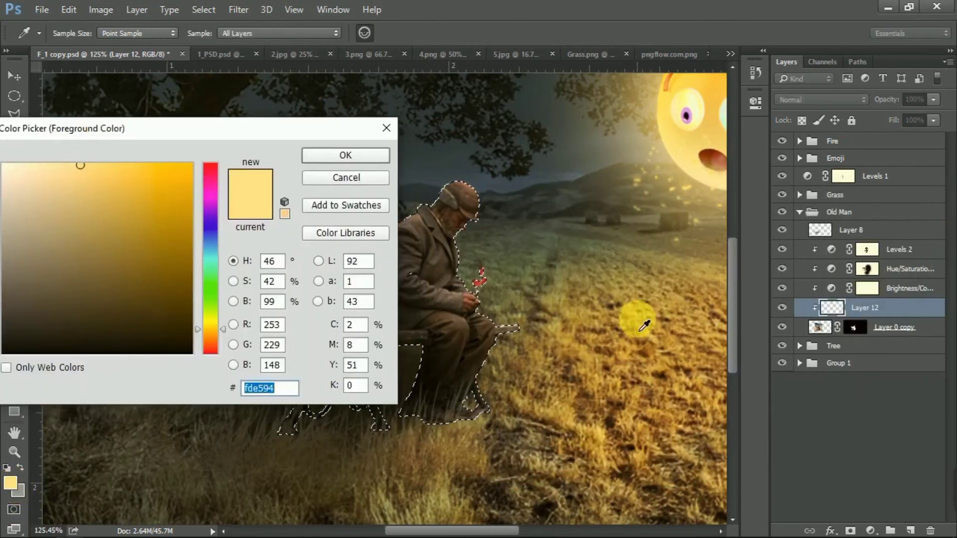
left_click(399, 253)
left_click(679, 153)
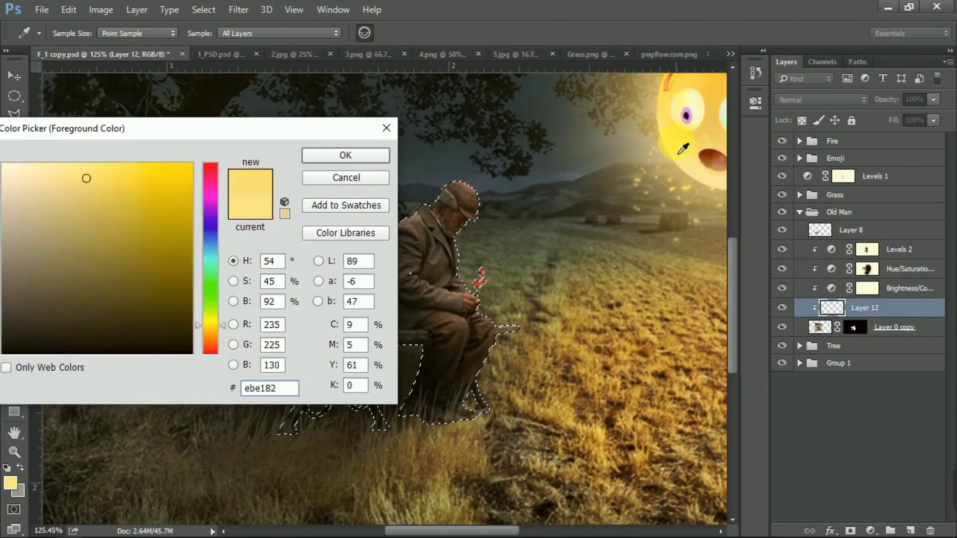
left_click(345, 160)
Step: Paint yellow light over the old man's front on Layer 12 at 100% flow and set its blend mode to Lighten
scroll(485, 293, "down", 1)
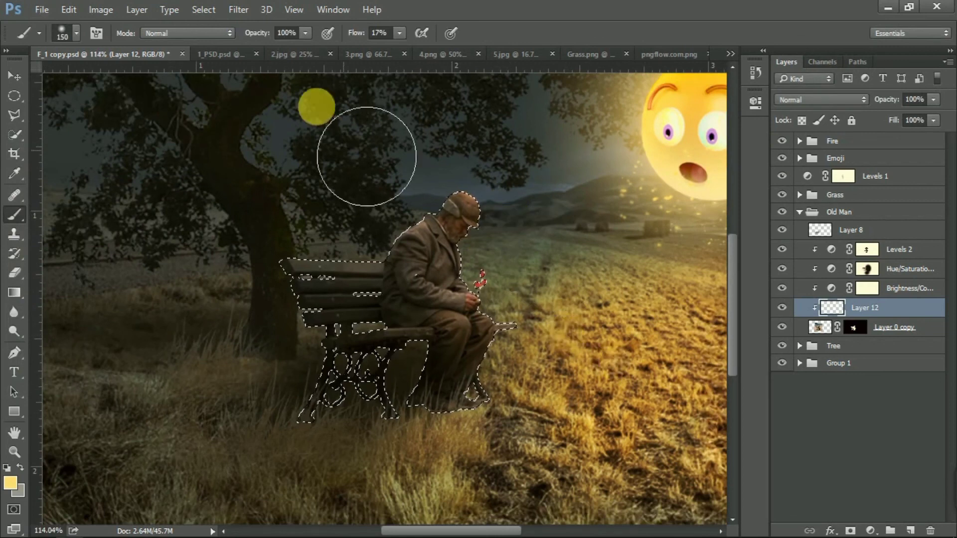
left_click_drag(357, 34, 414, 40)
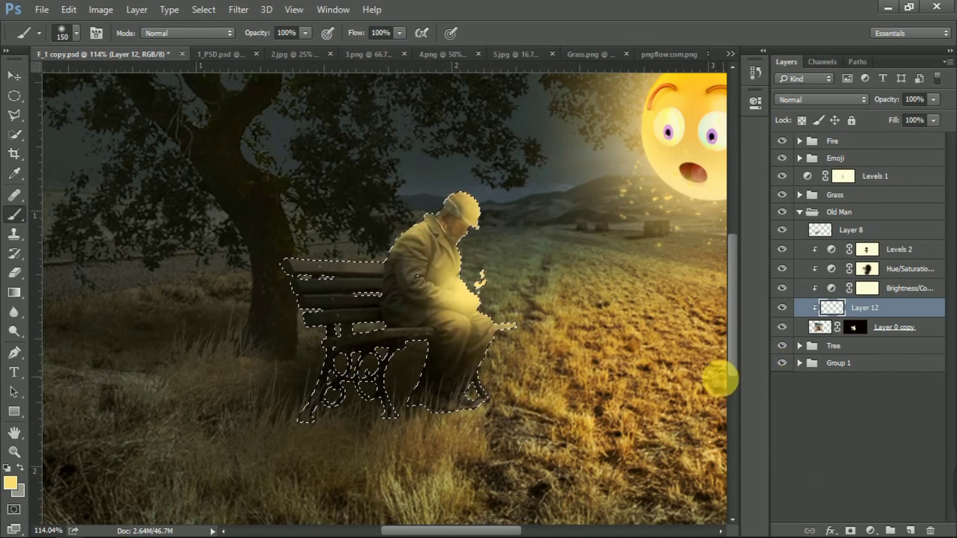
left_click(817, 100)
left_click(817, 205)
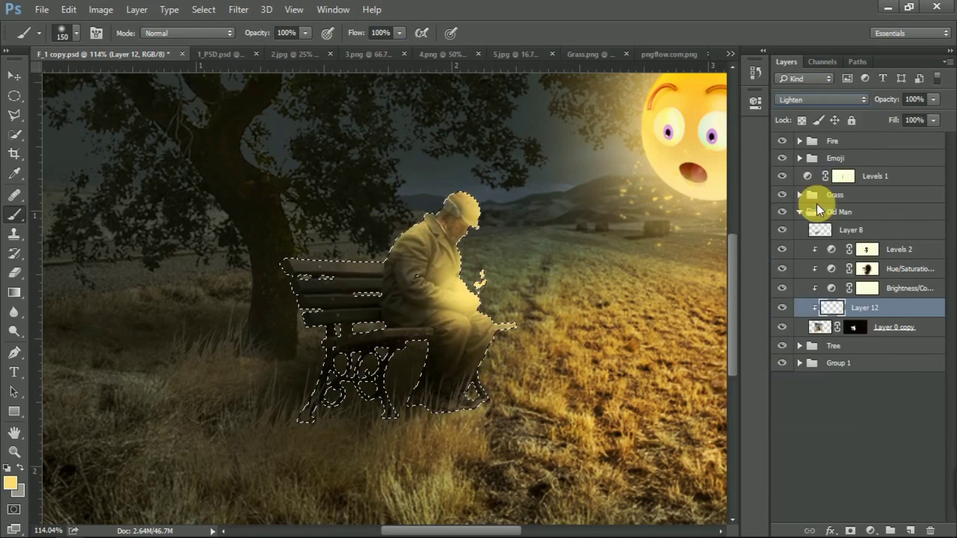
Step: Set Layer 12's blend mode to Overlay and lower its opacity so the yellow light blends into the old man
left_click(812, 99)
left_click(815, 217)
left_click(809, 94)
left_click(804, 269)
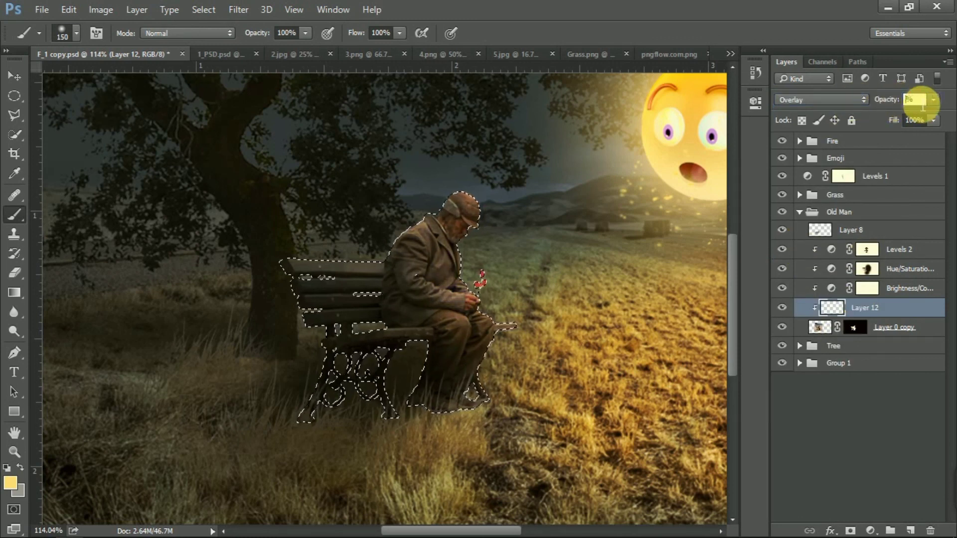
left_click(879, 398)
left_click(832, 311)
Step: Set the opacity of the Levels 1 adjustment layer to 76%
left_click(861, 181)
left_click_drag(870, 103, 950, 98)
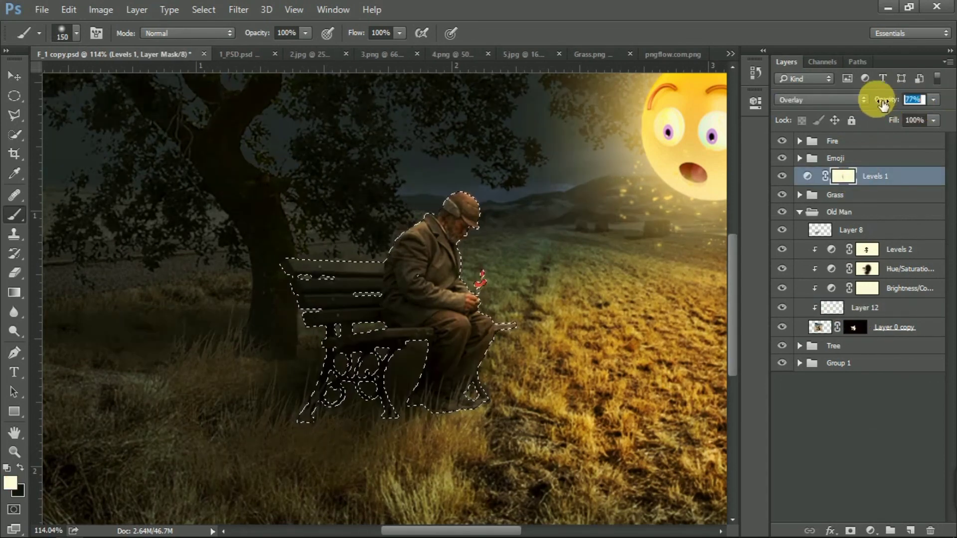
left_click_drag(878, 103, 896, 104)
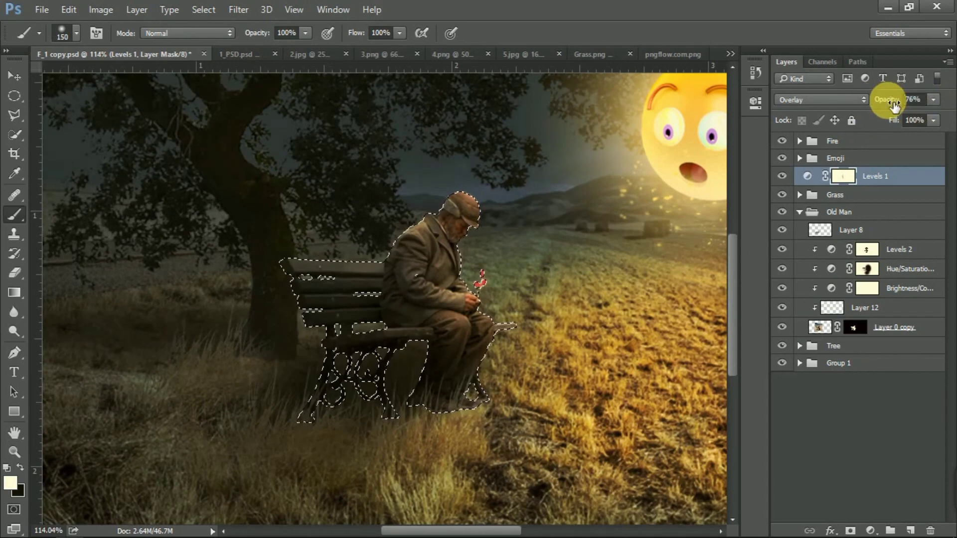
Step: Clear the old man's outline selection and put all layers and groups, from Group 1 up to Fire, into one new group
left_click(800, 438)
key("ctrl+0")
left_click(433, 321, "alt")
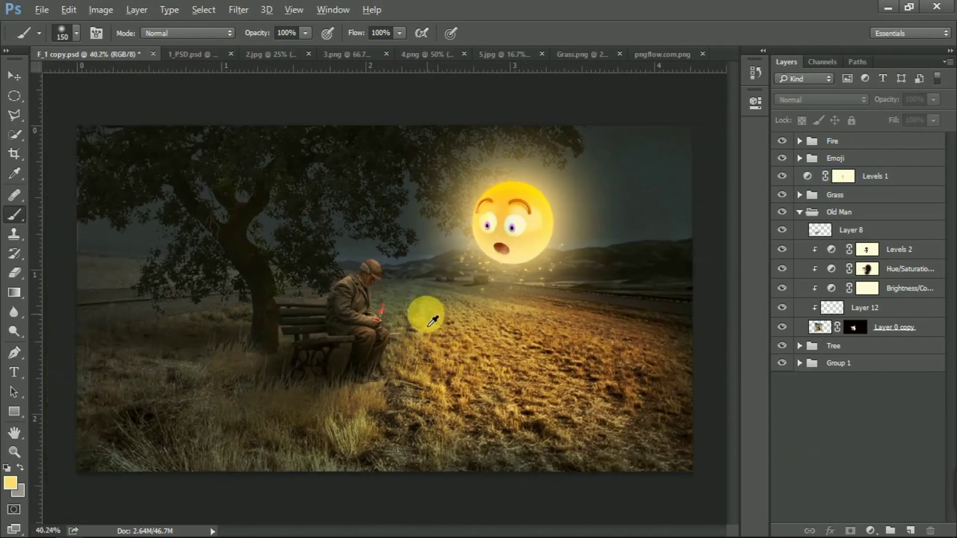
scroll(374, 299, "down", 5)
scroll(369, 304, "up", 10)
scroll(361, 310, "down", 5)
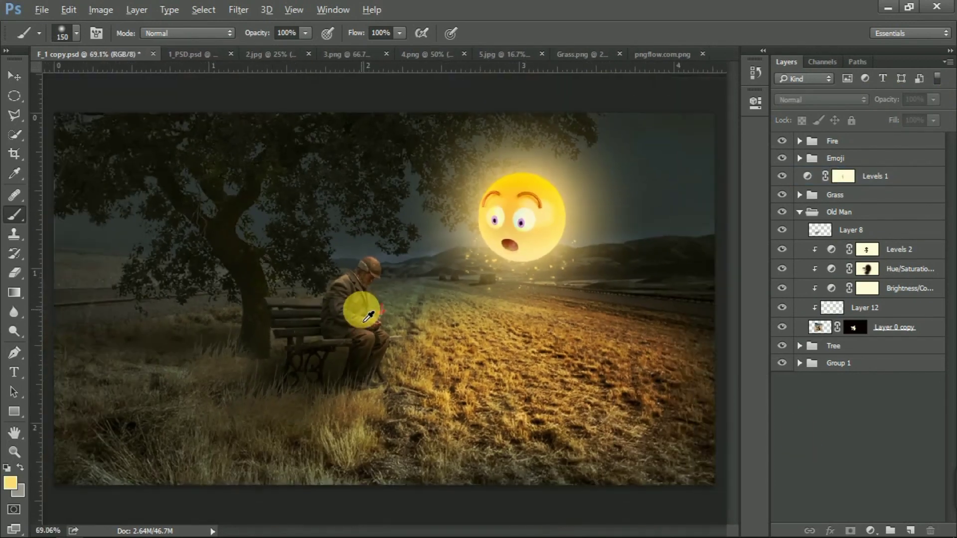
left_click(865, 362)
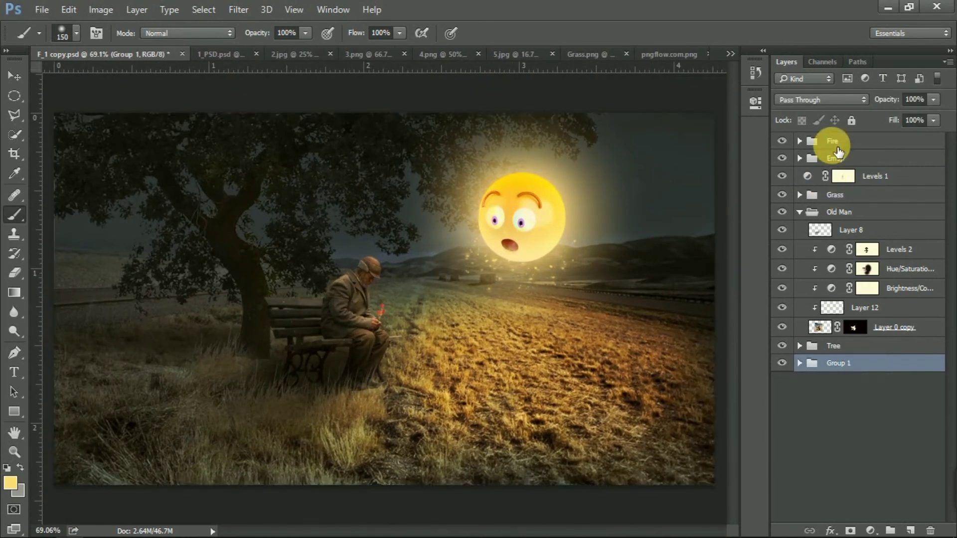
left_click(837, 144, "shift")
key("ctrl+g")
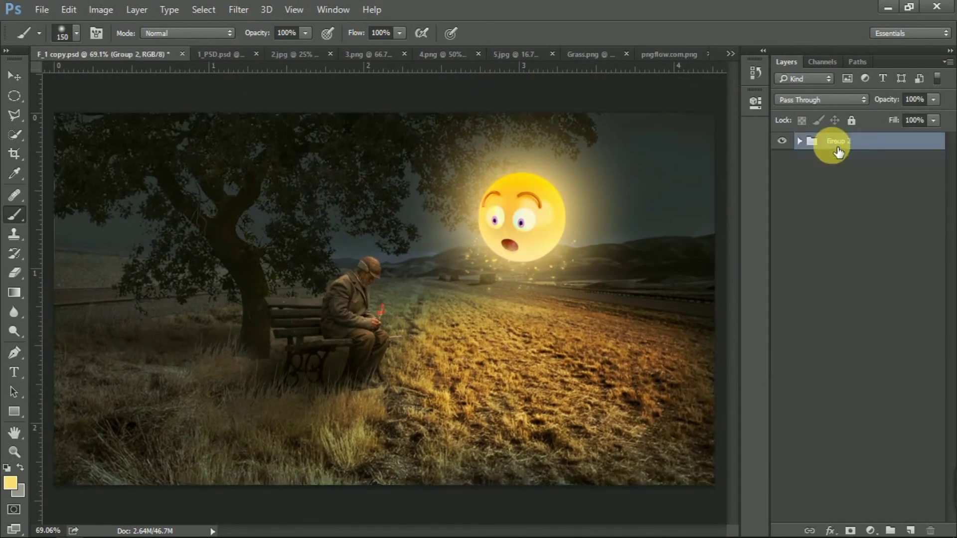